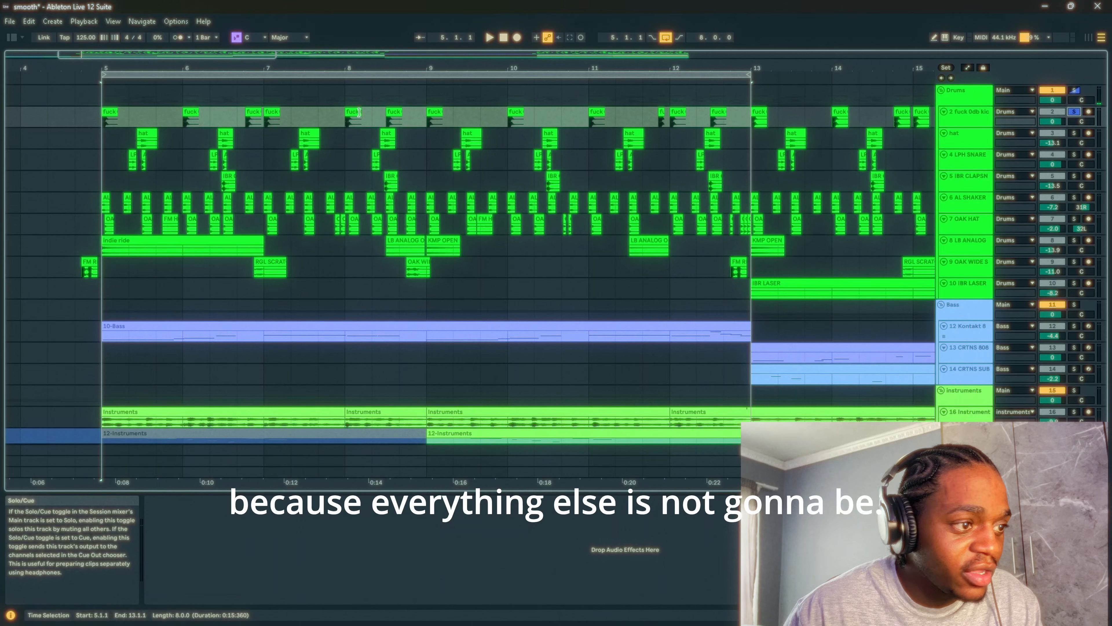
- Play the soloed kick track, select the kick clip just before bar 7, and examine its placement across the pattern
{"action": "key", "text": "space"}
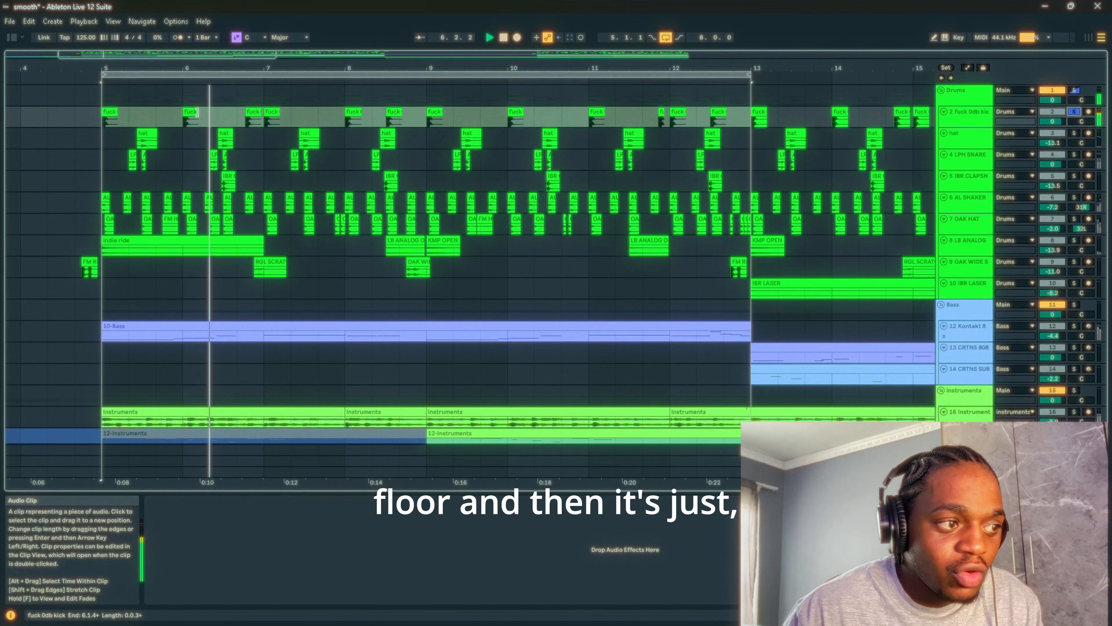
{"action": "key", "text": "space"}
{"action": "left_click", "coordinate": [253, 112]}
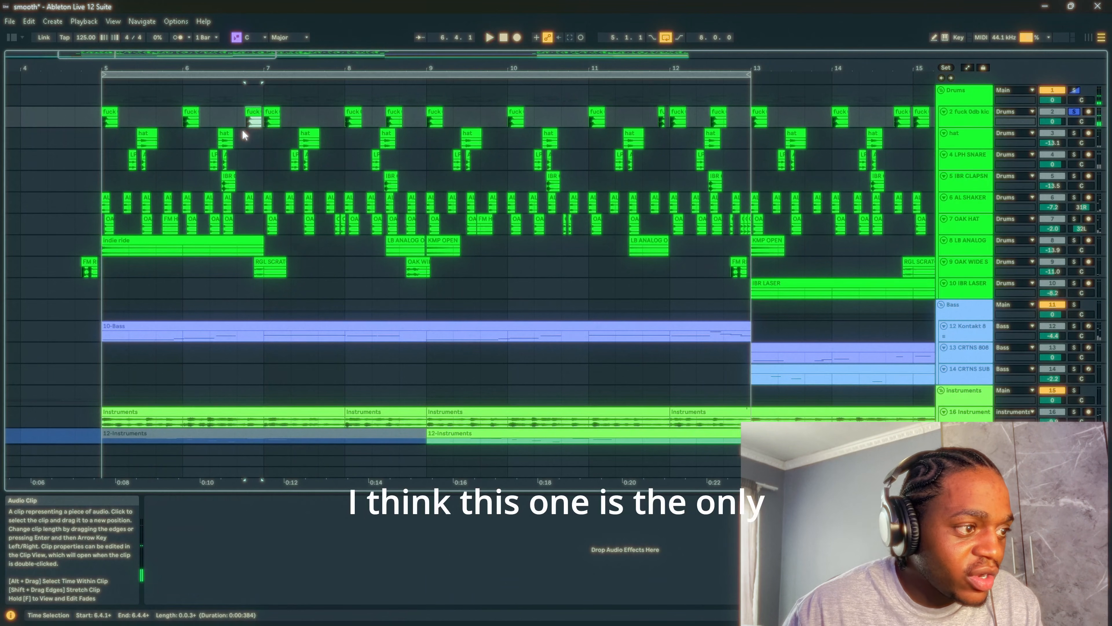
{"action": "scroll", "coordinate": [254, 128], "scroll_direction": "up", "scroll_amount": 4}
{"action": "scroll", "coordinate": [255, 128], "scroll_direction": "down", "scroll_amount": 3}
{"action": "scroll", "coordinate": [502, 121], "scroll_direction": "down", "scroll_amount": 1}
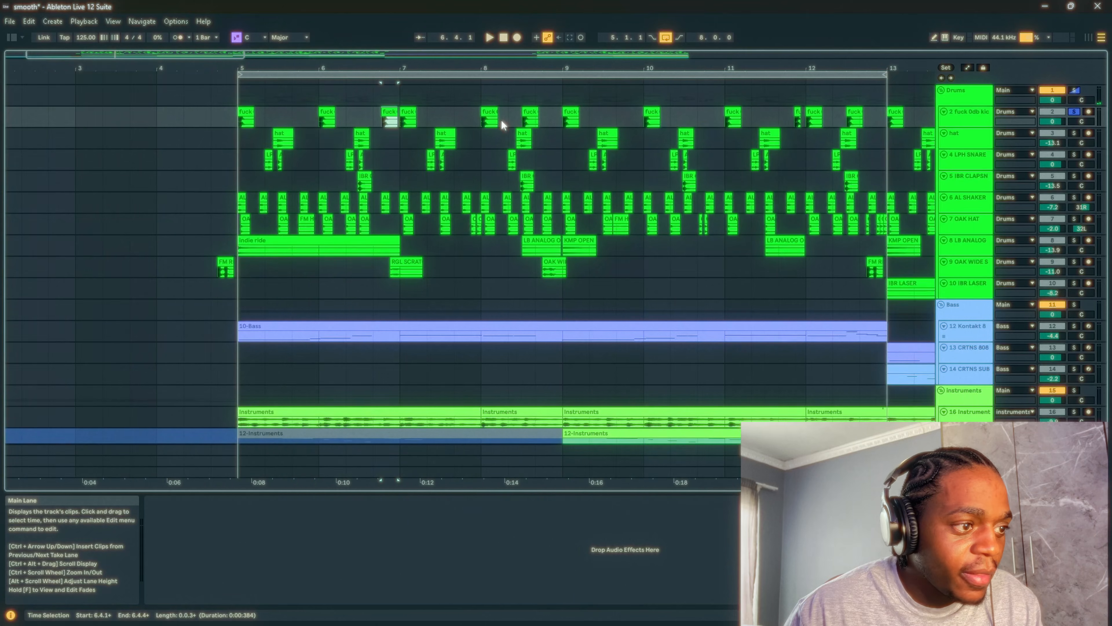
{"action": "scroll", "coordinate": [314, 122], "scroll_direction": "down", "scroll_amount": 3}
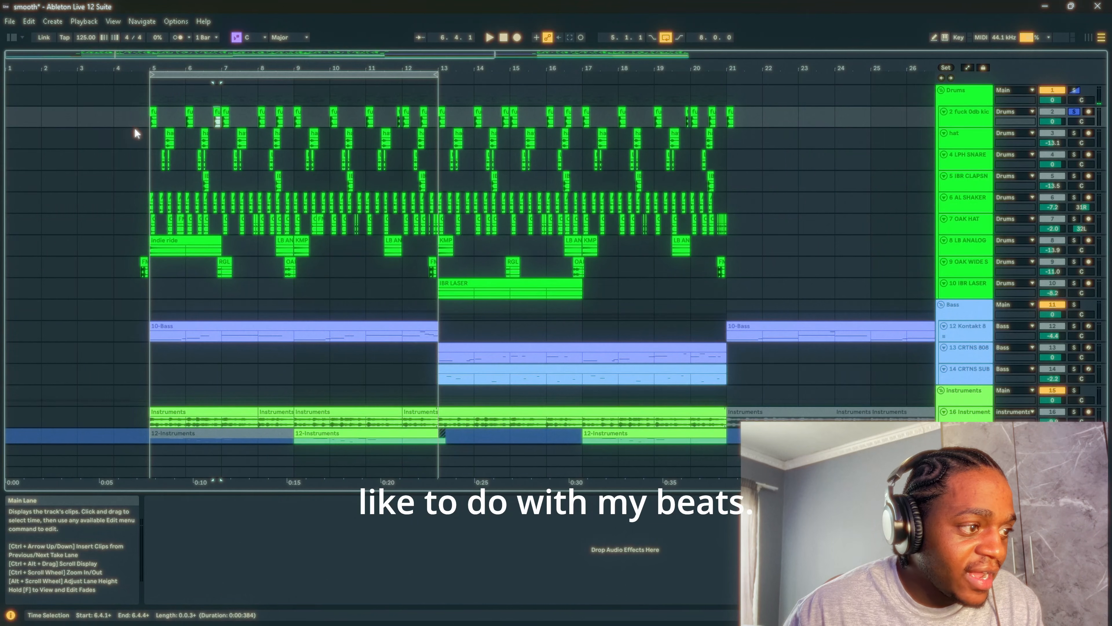
- Add the AL SHAKER and OAK HAT tracks to the soloed kick
{"action": "left_click", "coordinate": [215, 202]}
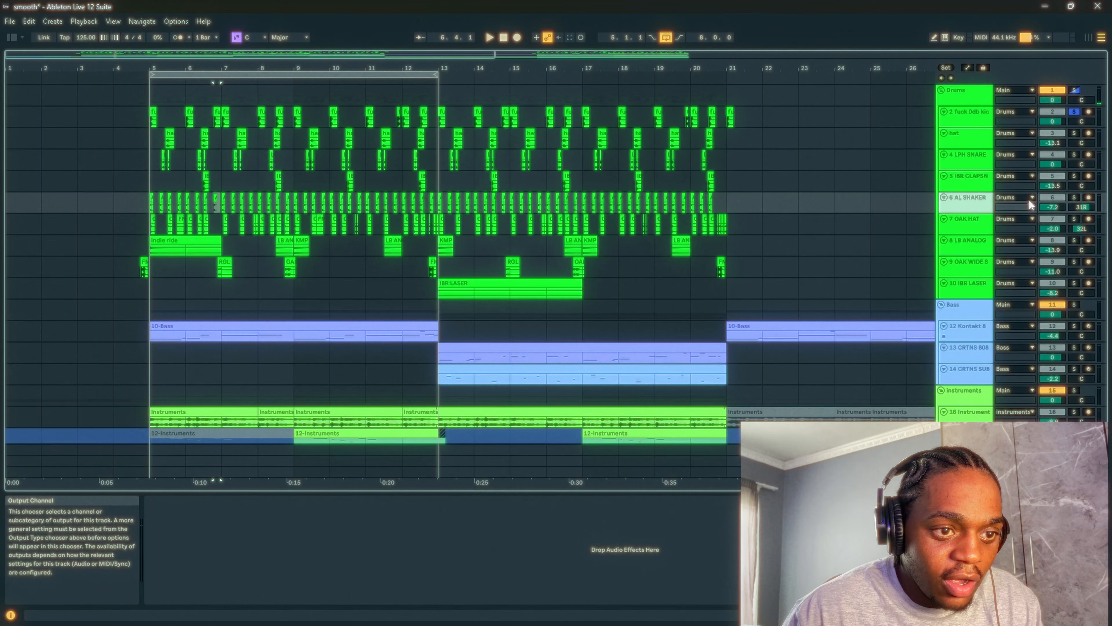
{"action": "left_click", "coordinate": [1076, 198]}
{"action": "left_click", "coordinate": [1075, 218]}
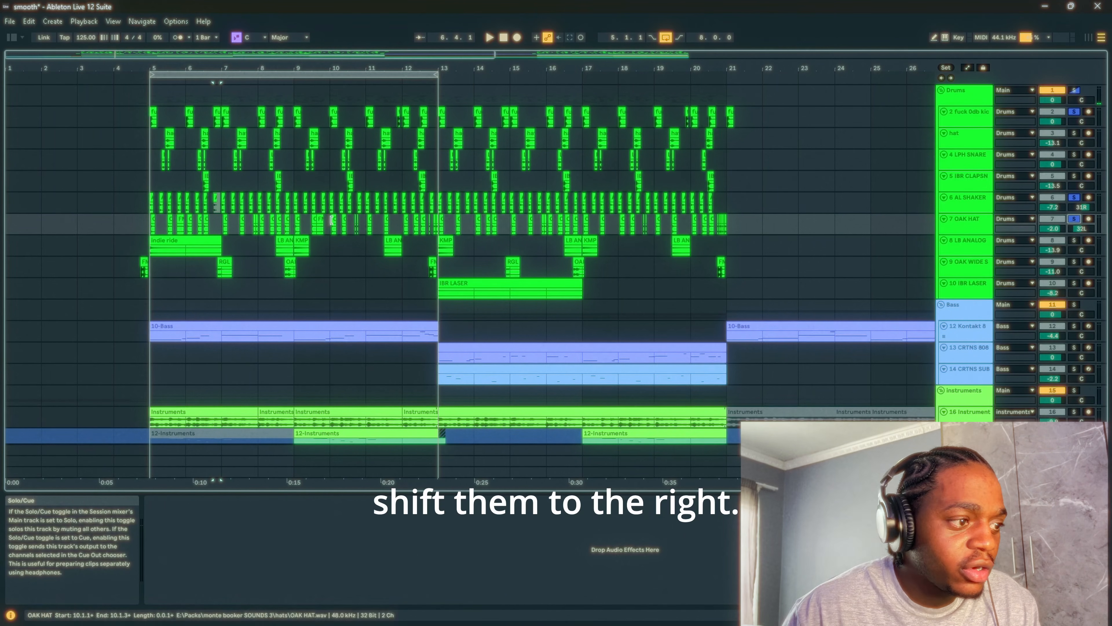
- Examine how the AL SHAKER and OAK HAT clips are offset from the grid at bar 5, and play the soloed tracks
{"action": "scroll", "coordinate": [135, 214], "scroll_direction": "up", "scroll_amount": 10}
{"action": "scroll", "coordinate": [534, 214], "scroll_direction": "up", "scroll_amount": 3}
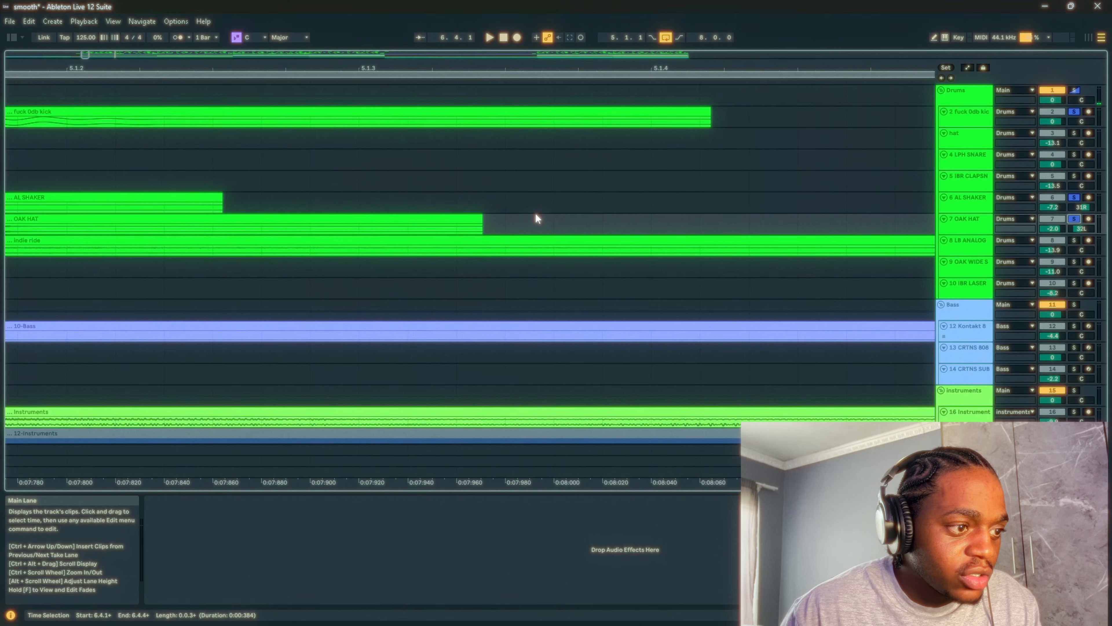
{"action": "scroll", "coordinate": [339, 215], "scroll_direction": "down", "scroll_amount": 10}
{"action": "scroll", "coordinate": [346, 215], "scroll_direction": "up", "scroll_amount": 5}
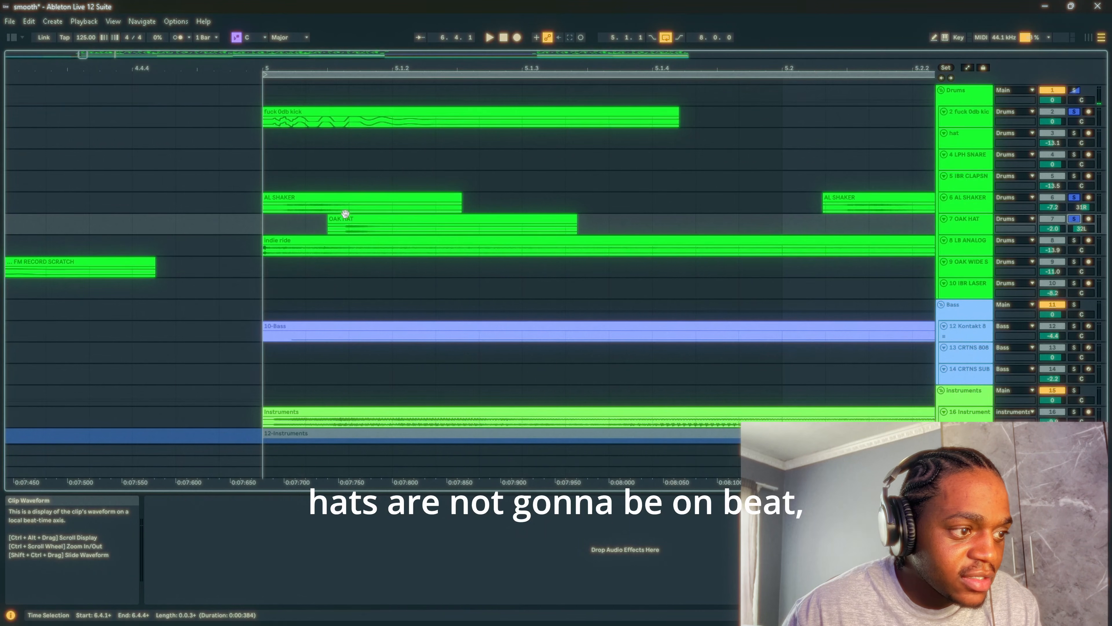
{"action": "scroll", "coordinate": [345, 207], "scroll_direction": "down", "scroll_amount": 3}
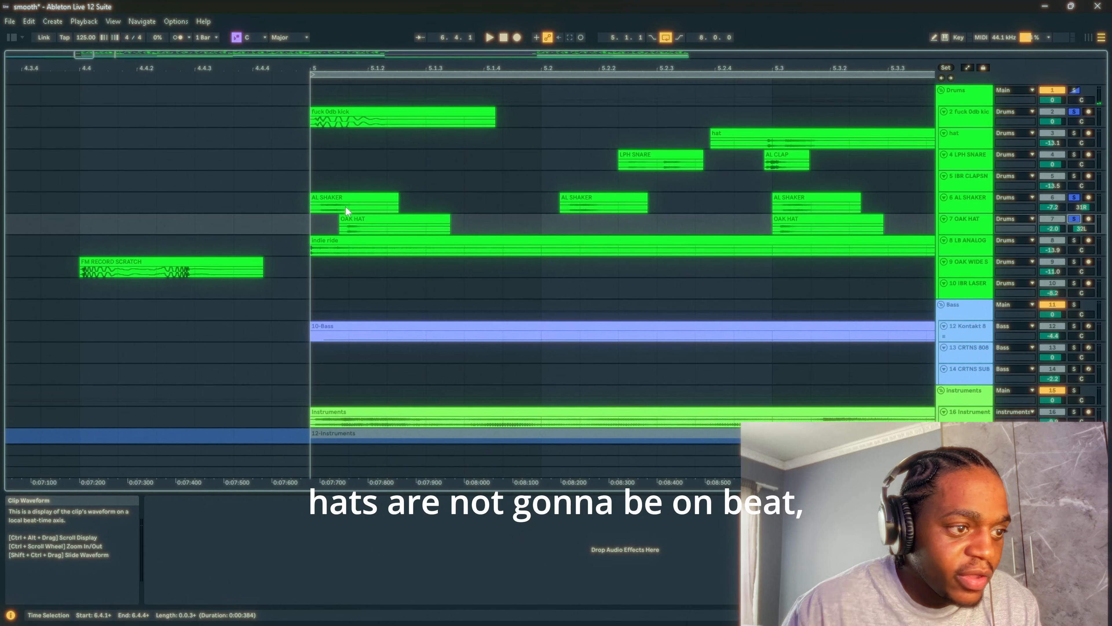
{"action": "key", "text": "space"}
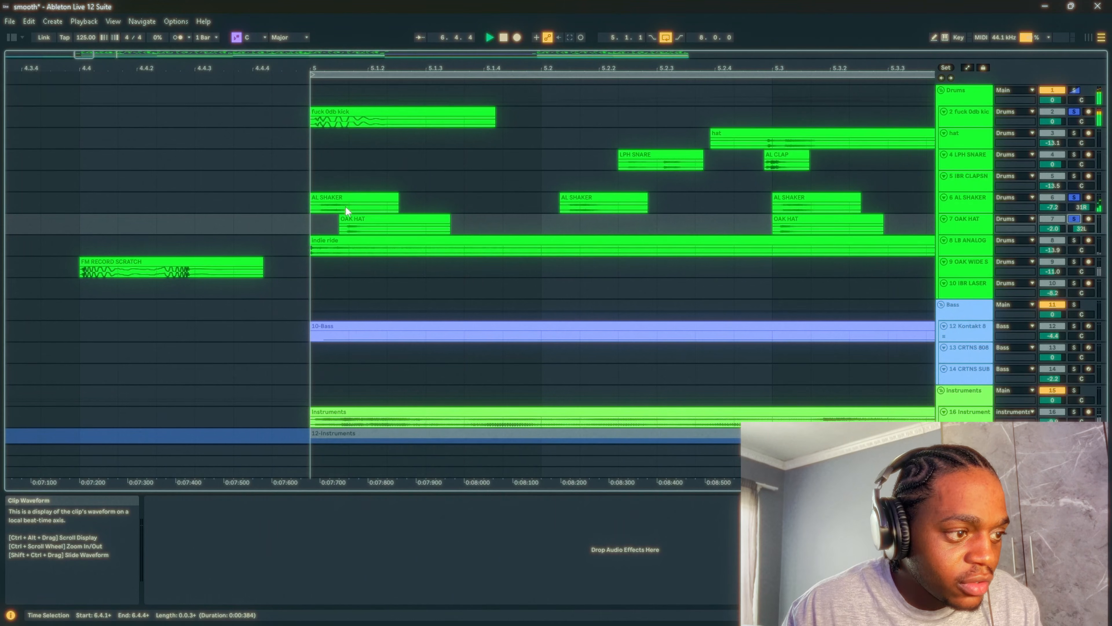
{"action": "scroll", "coordinate": [363, 193], "scroll_direction": "down", "scroll_amount": 5}
{"action": "scroll", "coordinate": [363, 193], "scroll_direction": "down", "scroll_amount": 3}
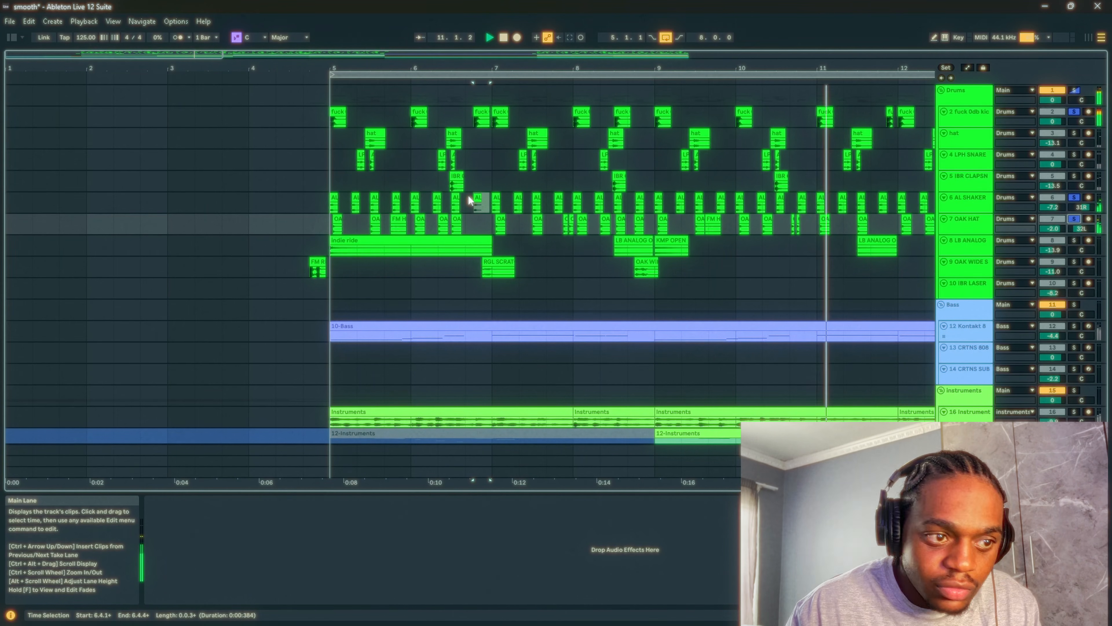
{"action": "scroll", "coordinate": [508, 203], "scroll_direction": "down", "scroll_amount": 2}
{"action": "key", "text": "space"}
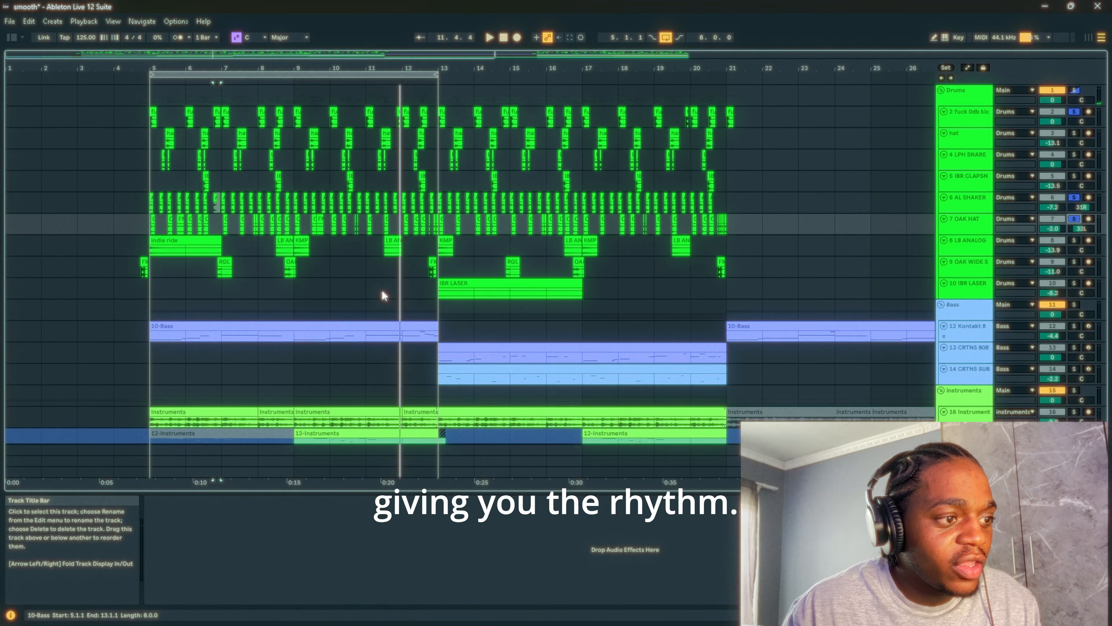
- Solo the IBR clap-snare, LPH snare and hat tracks as well, and enlarge the hat track's lane
{"action": "left_click", "coordinate": [1074, 176]}
{"action": "left_click", "coordinate": [1075, 156]}
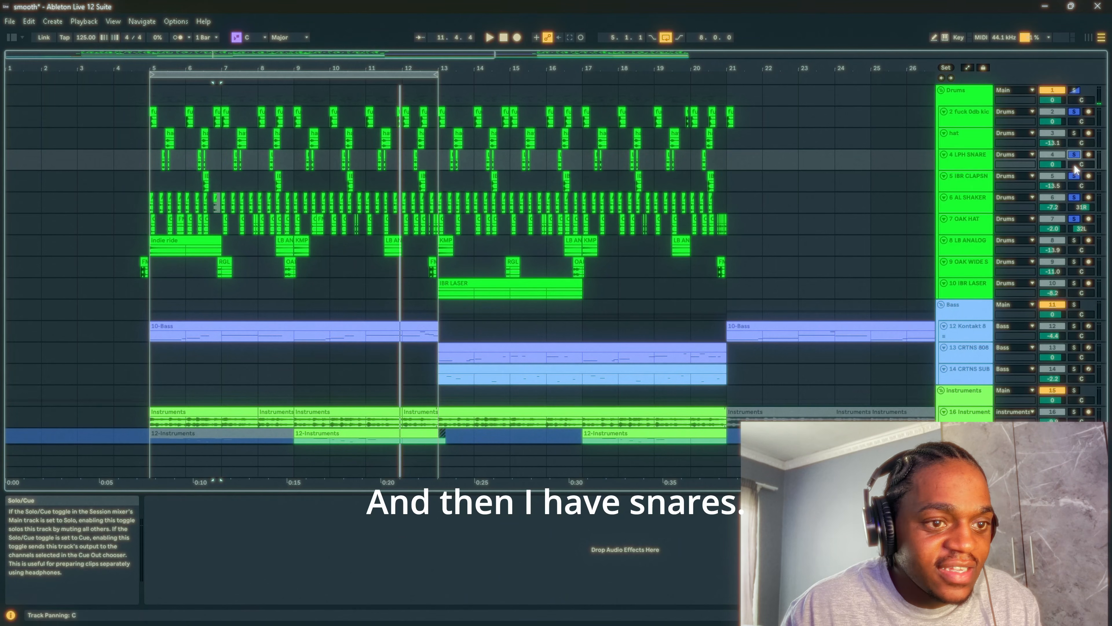
{"action": "double_click", "coordinate": [1075, 137]}
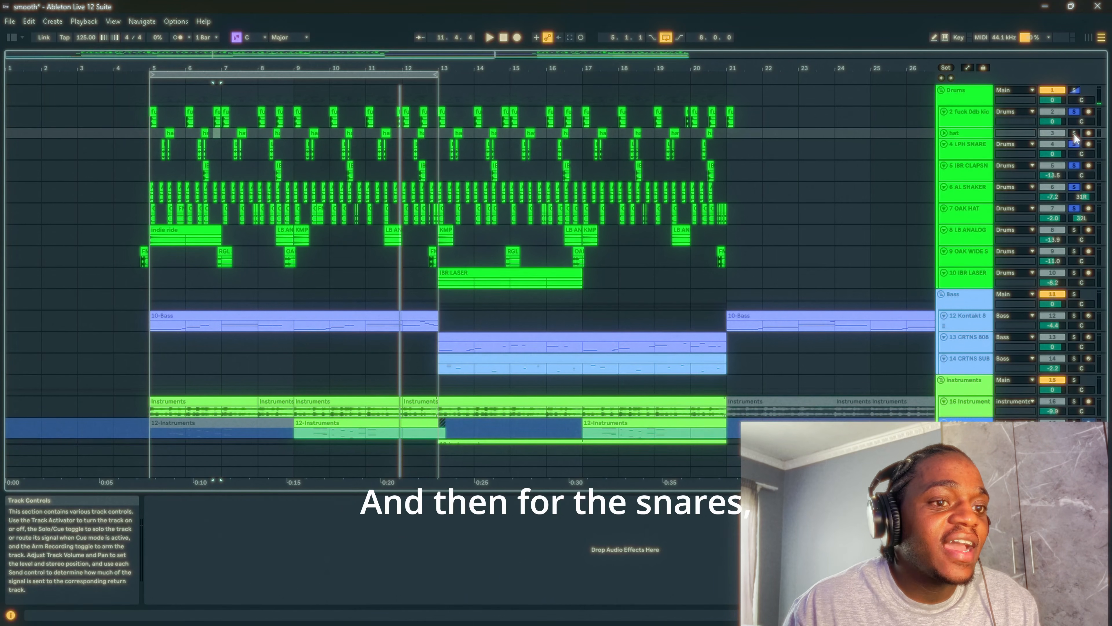
{"action": "double_click", "coordinate": [973, 140]}
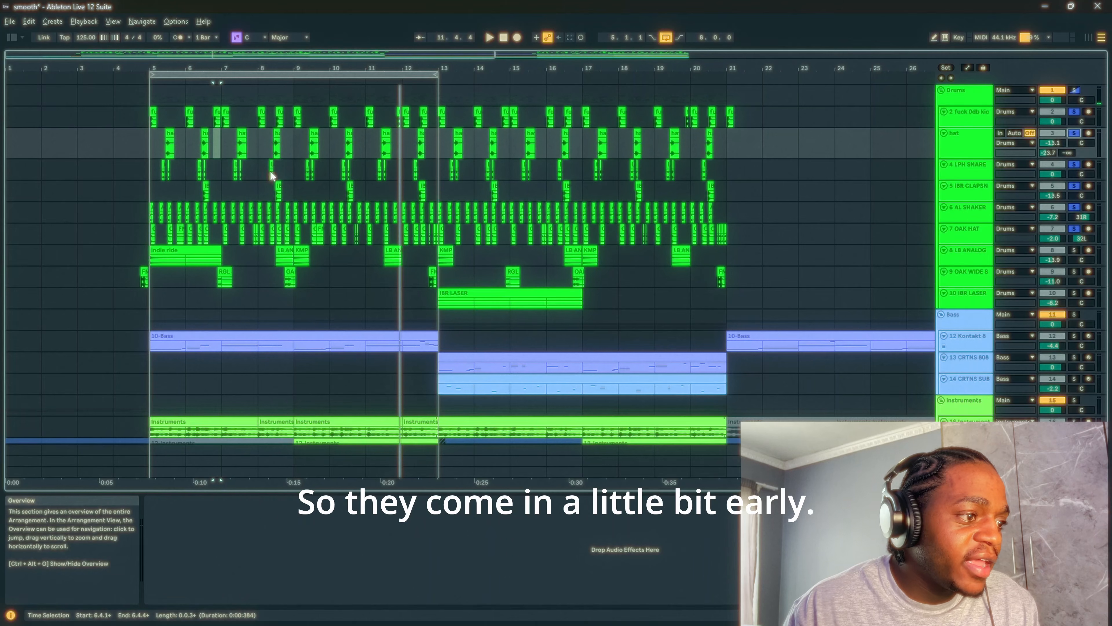
- Examine the timing of the snare, clap and hat clips around beat 6.3 against the grid
{"action": "scroll", "coordinate": [194, 164], "scroll_direction": "up", "scroll_amount": 10}
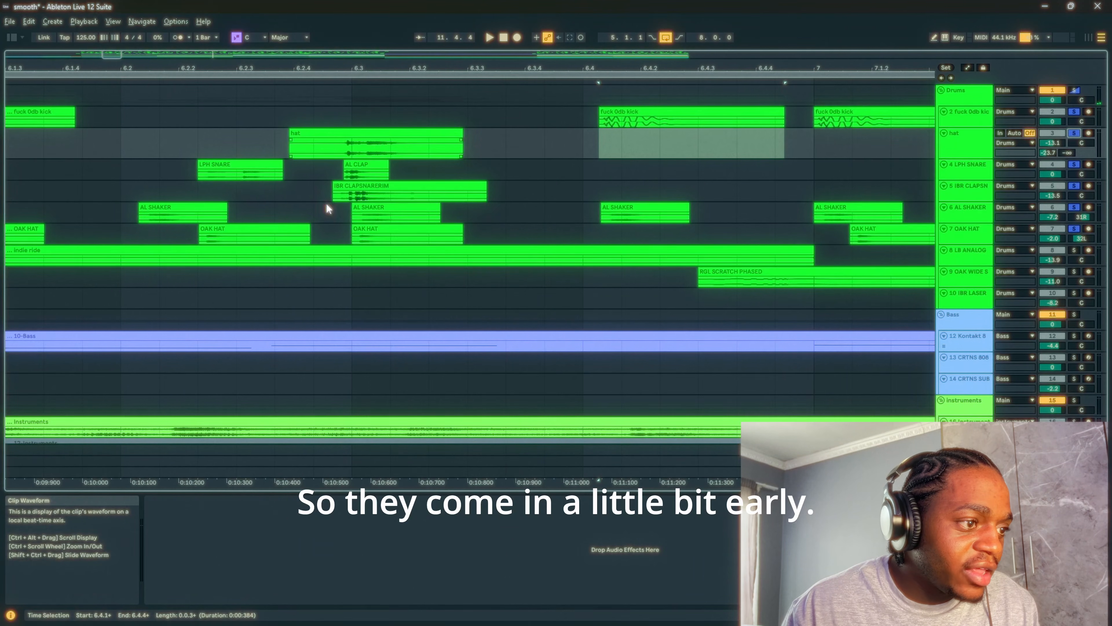
{"action": "scroll", "coordinate": [380, 178], "scroll_direction": "down", "scroll_amount": 10}
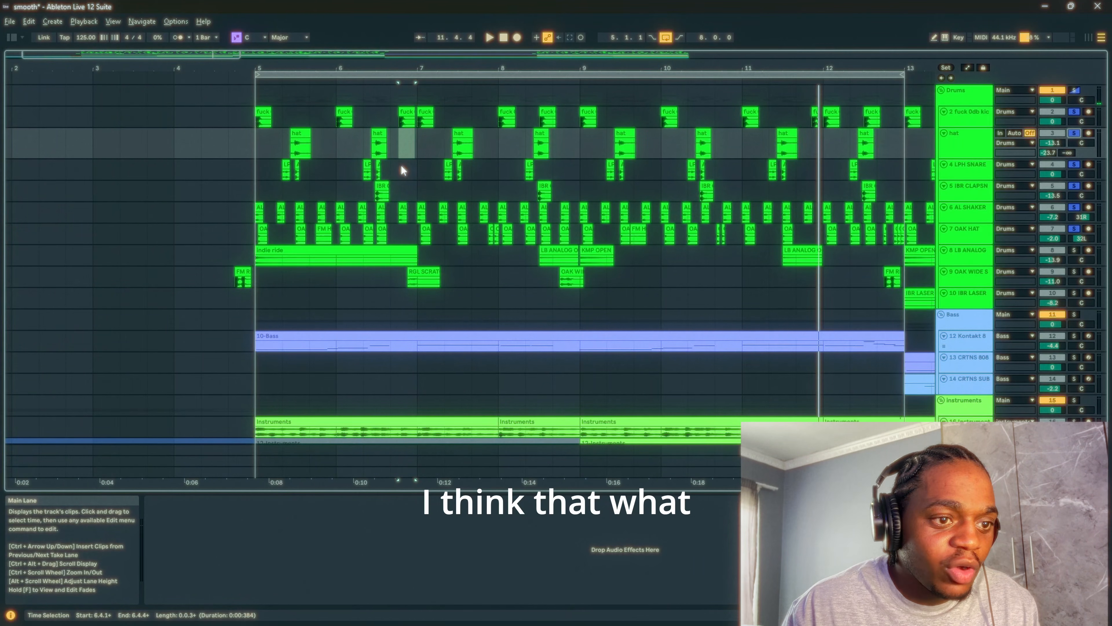
{"action": "scroll", "coordinate": [403, 170], "scroll_direction": "down", "scroll_amount": 5}
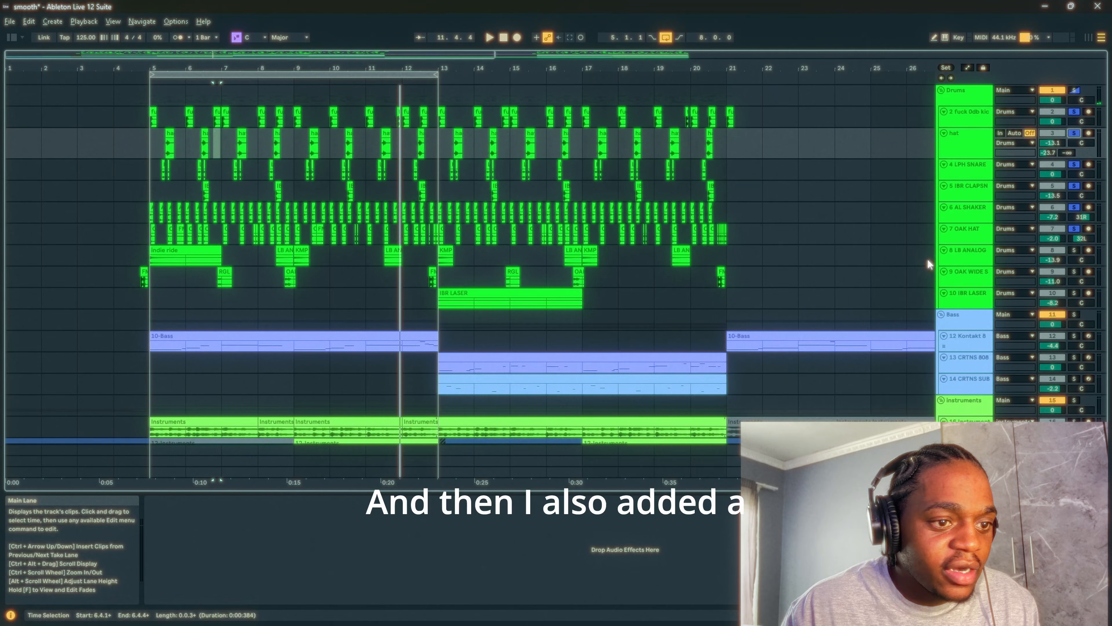
- Solo the remaining drum tracks: LB ANALOG, OAK WIDE and IBR LASER
{"action": "left_click", "coordinate": [967, 261]}
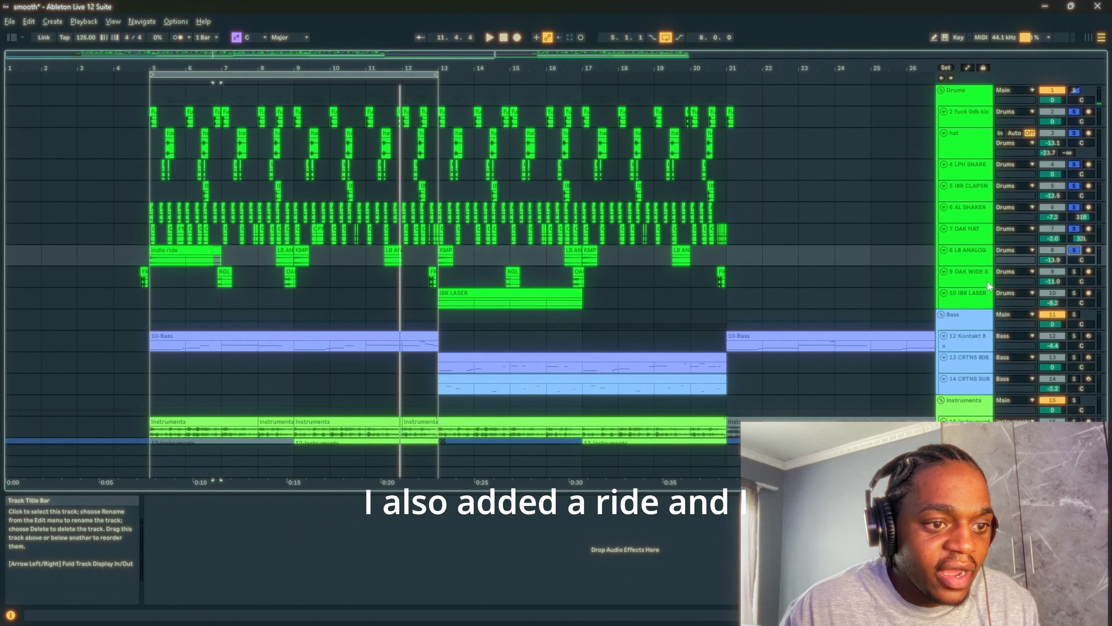
{"action": "left_click", "coordinate": [970, 283]}
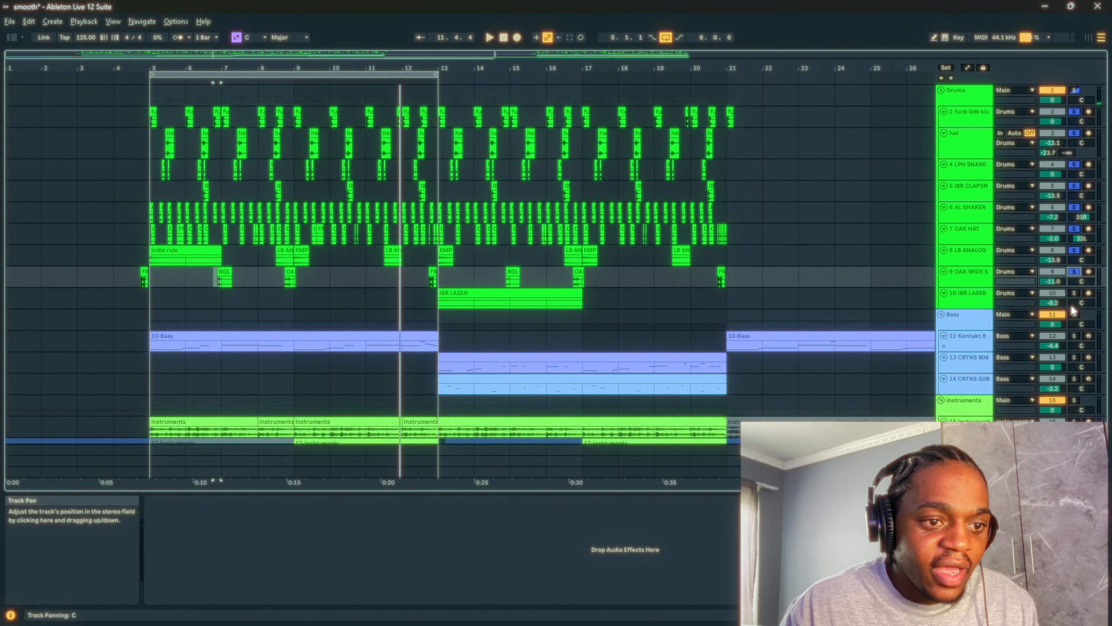
{"action": "left_click", "coordinate": [1075, 294], "text": "ctrl"}
- Extend the arrangement loop to end at bar 21 and play the soloed drums through it
{"action": "left_click_drag", "start_coordinate": [437, 75], "coordinate": [728, 77]}
{"action": "key", "text": "space"}
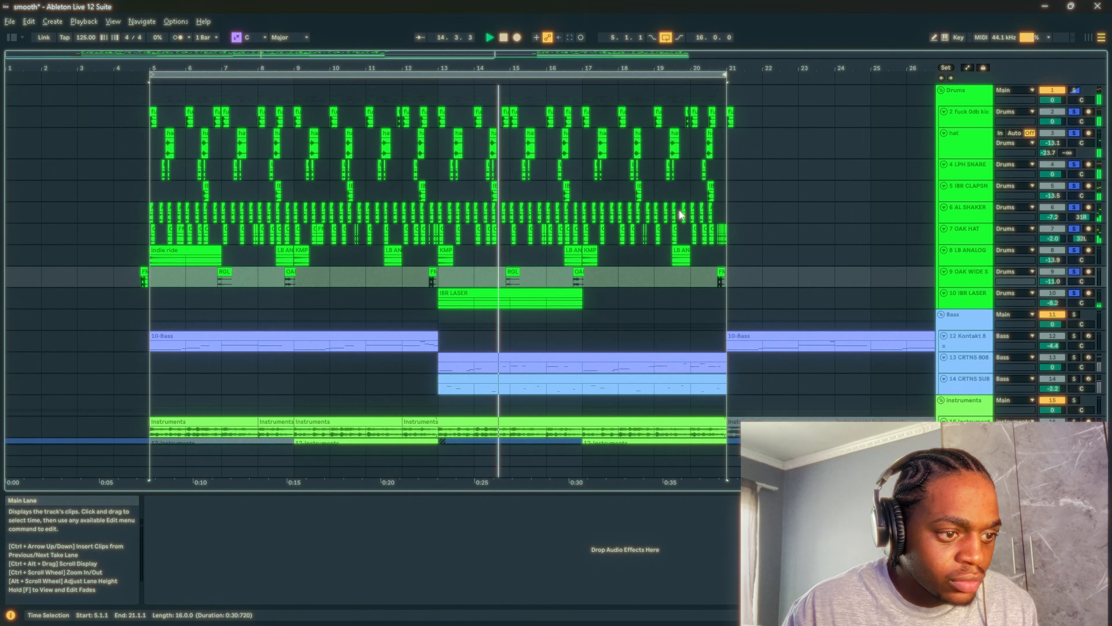
{"action": "scroll", "coordinate": [680, 211], "scroll_direction": "down", "scroll_amount": 4}
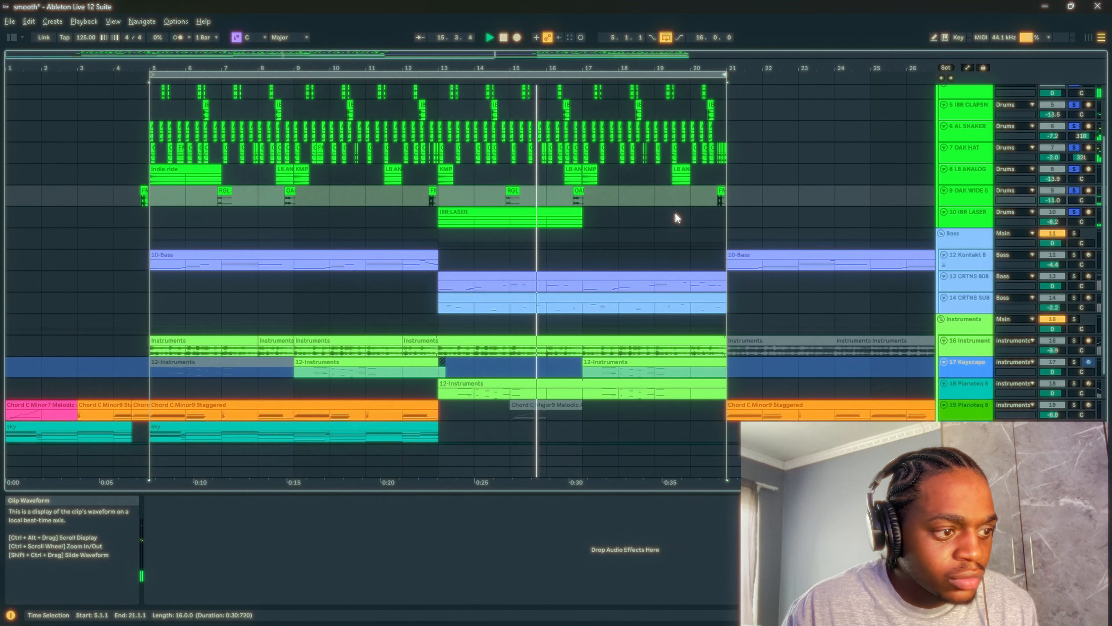
{"action": "scroll", "coordinate": [675, 210], "scroll_direction": "down", "scroll_amount": 1}
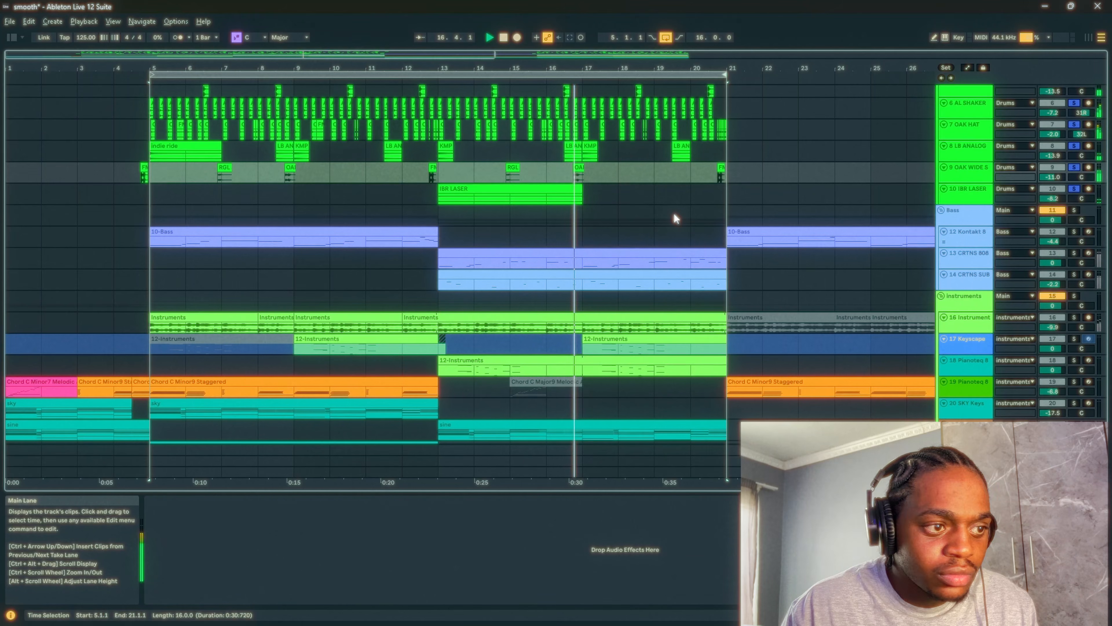
{"action": "scroll", "coordinate": [673, 211], "scroll_direction": "up", "scroll_amount": 3}
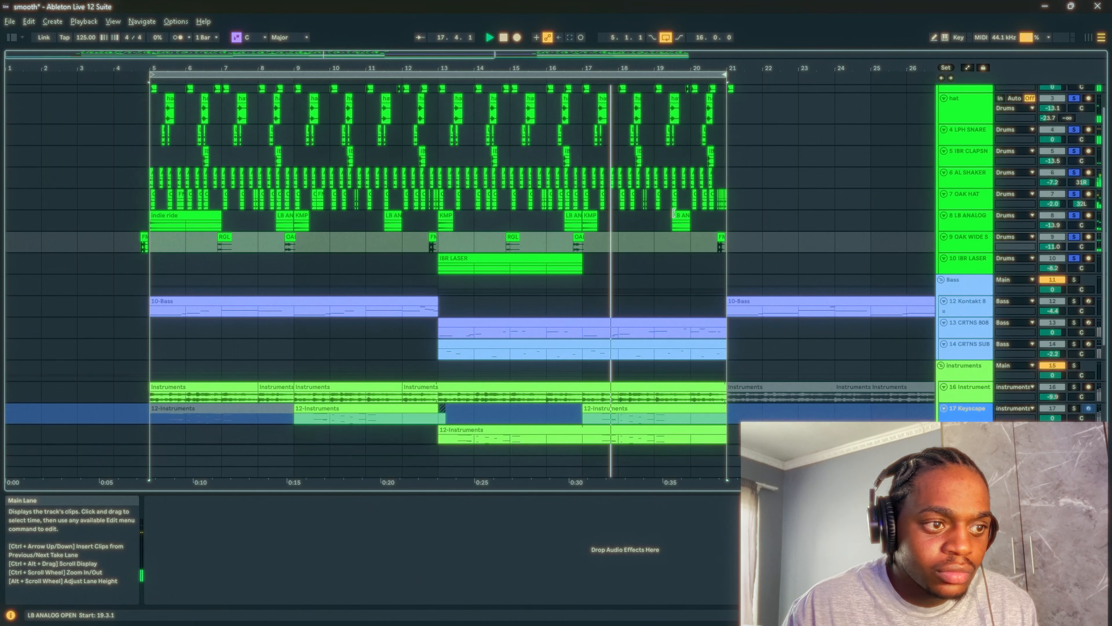
{"action": "scroll", "coordinate": [674, 214], "scroll_direction": "up", "scroll_amount": 2}
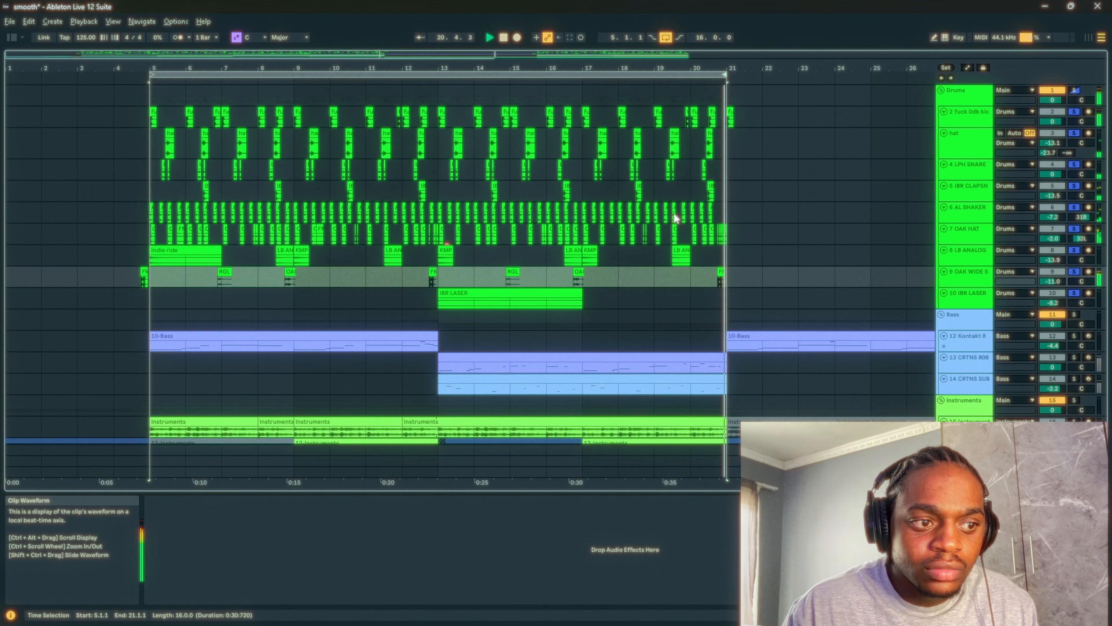
- Inspect the instruments behind the bass section by selecting the 10-Bass, CRTNS 808 and CRTNS SUB clips in turn
{"action": "scroll", "coordinate": [469, 219], "scroll_direction": "down", "scroll_amount": 7}
{"action": "left_click", "coordinate": [212, 210]}
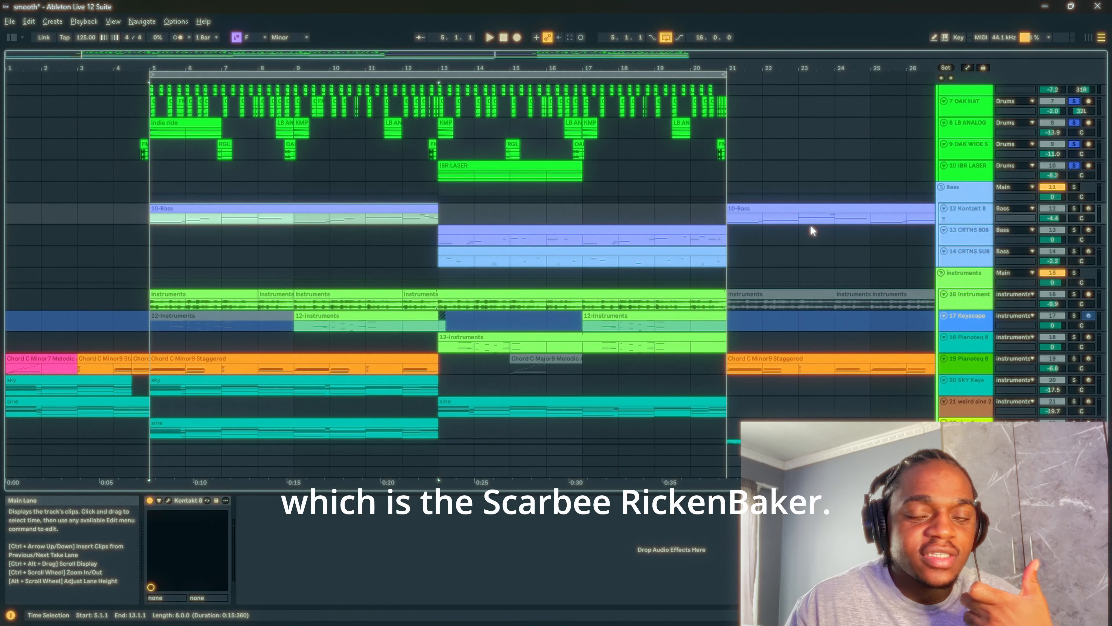
{"action": "left_click", "coordinate": [543, 228]}
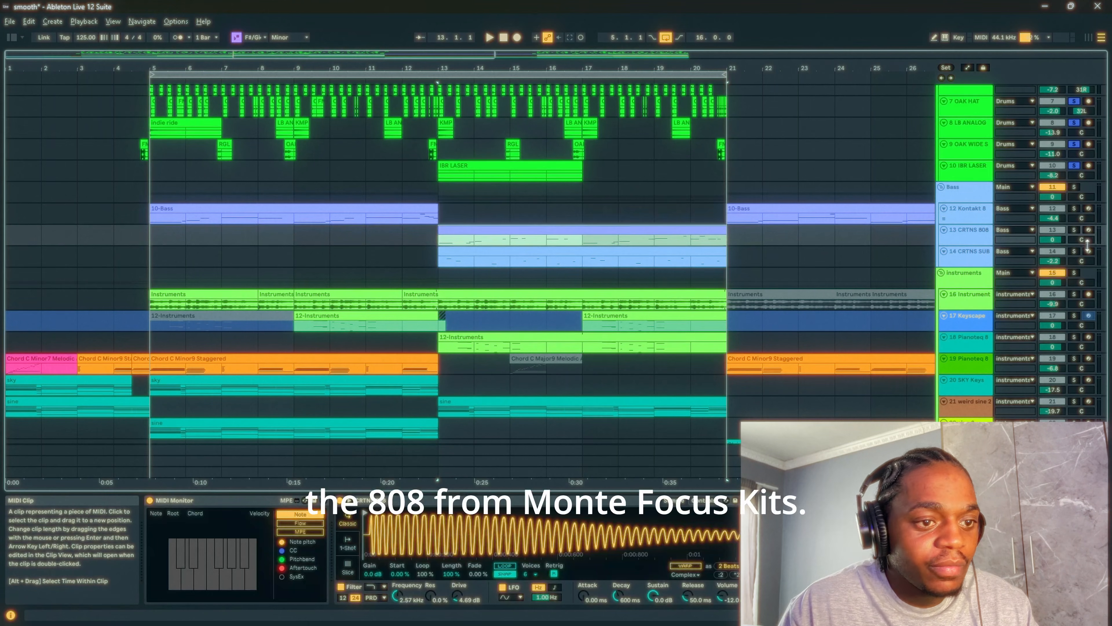
{"action": "scroll", "coordinate": [242, 224], "scroll_direction": "up", "scroll_amount": 5}
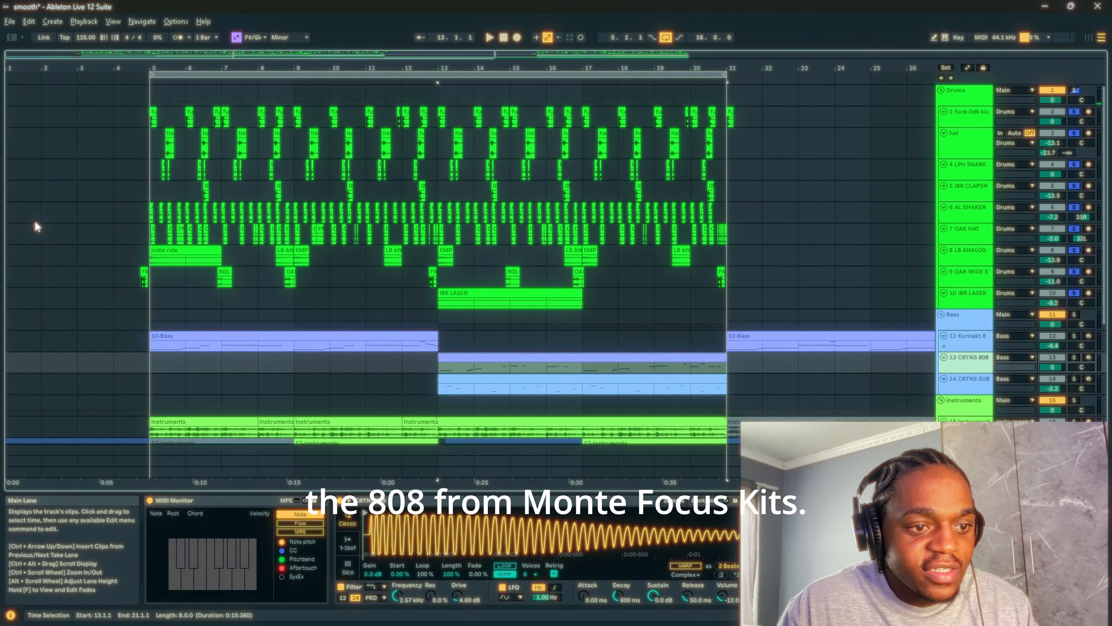
{"action": "scroll", "coordinate": [478, 153], "scroll_direction": "down", "scroll_amount": 3}
{"action": "scroll", "coordinate": [478, 153], "scroll_direction": "down", "scroll_amount": 4}
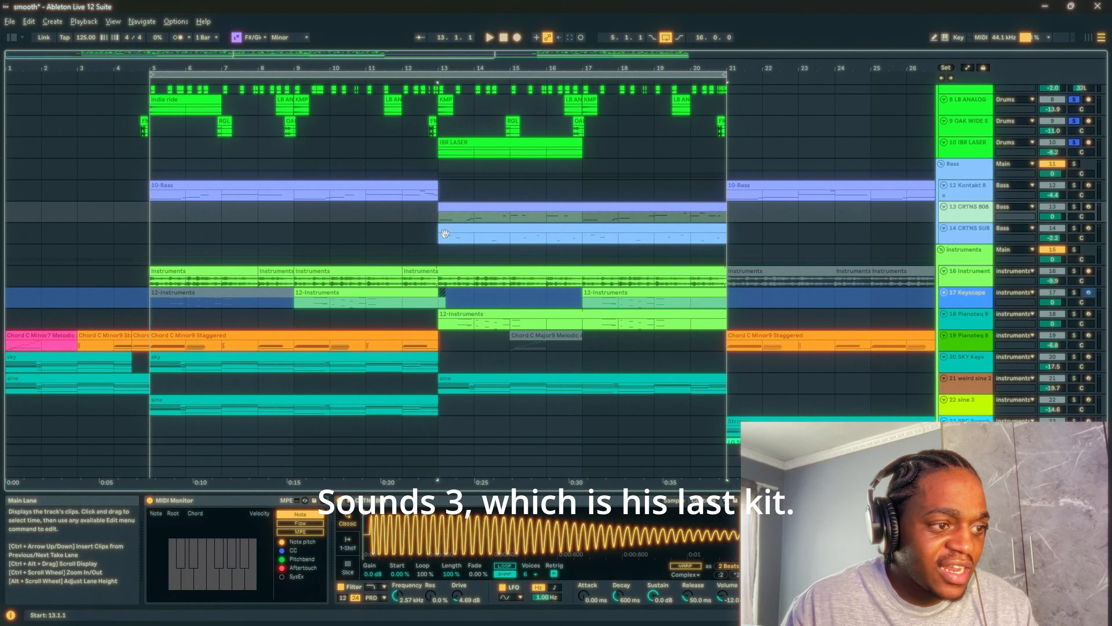
{"action": "left_click", "coordinate": [502, 234]}
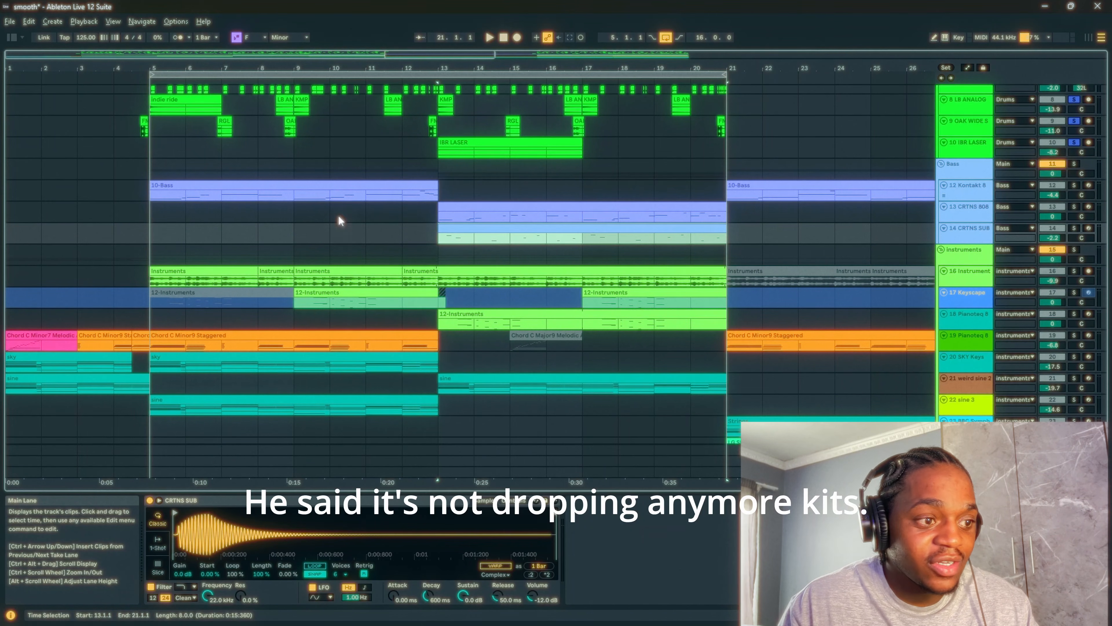
- Revisit the CRTNS 808 and CRTNS SUB clips and return to the Kontakt bass clip before bar 13
{"action": "scroll", "coordinate": [516, 223], "scroll_direction": "up", "scroll_amount": 3}
{"action": "left_click", "coordinate": [502, 266]}
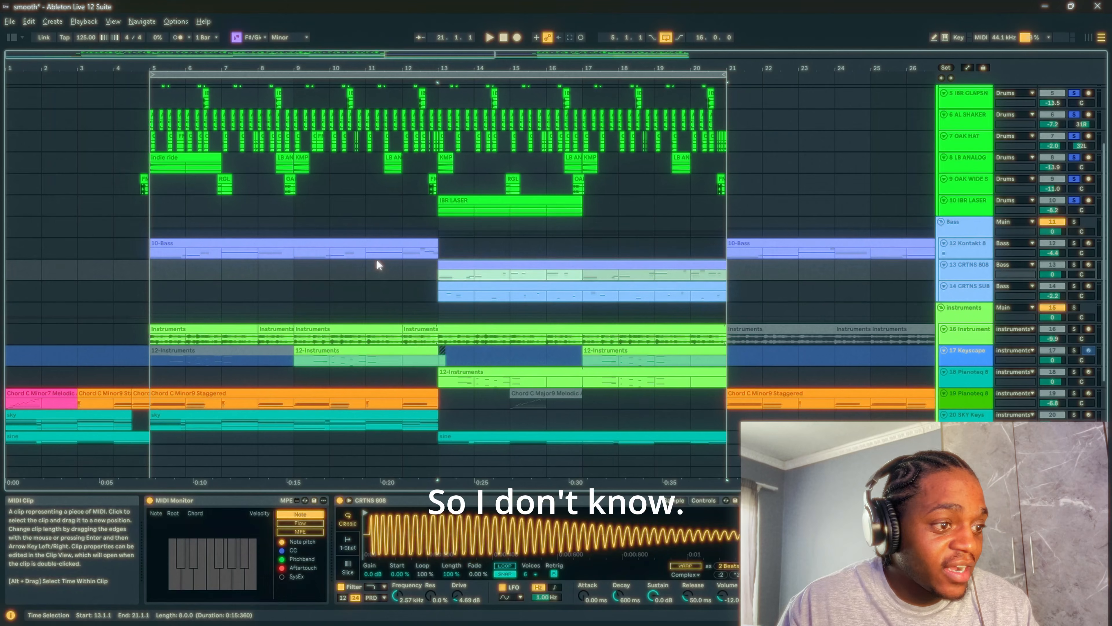
{"action": "left_click", "coordinate": [404, 243]}
{"action": "left_click", "coordinate": [500, 287]}
{"action": "left_click", "coordinate": [396, 255]}
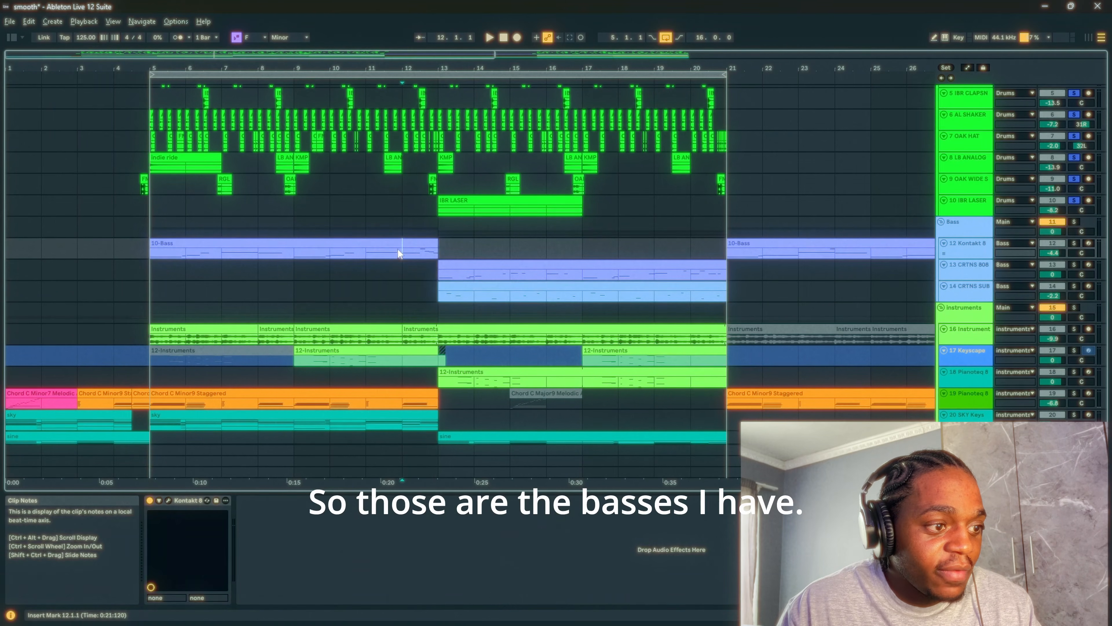
- Select the sample clips on track 16 from bar 5 and reveal the browser showing the Favorites collection
{"action": "scroll", "coordinate": [493, 280], "scroll_direction": "down", "scroll_amount": 3}
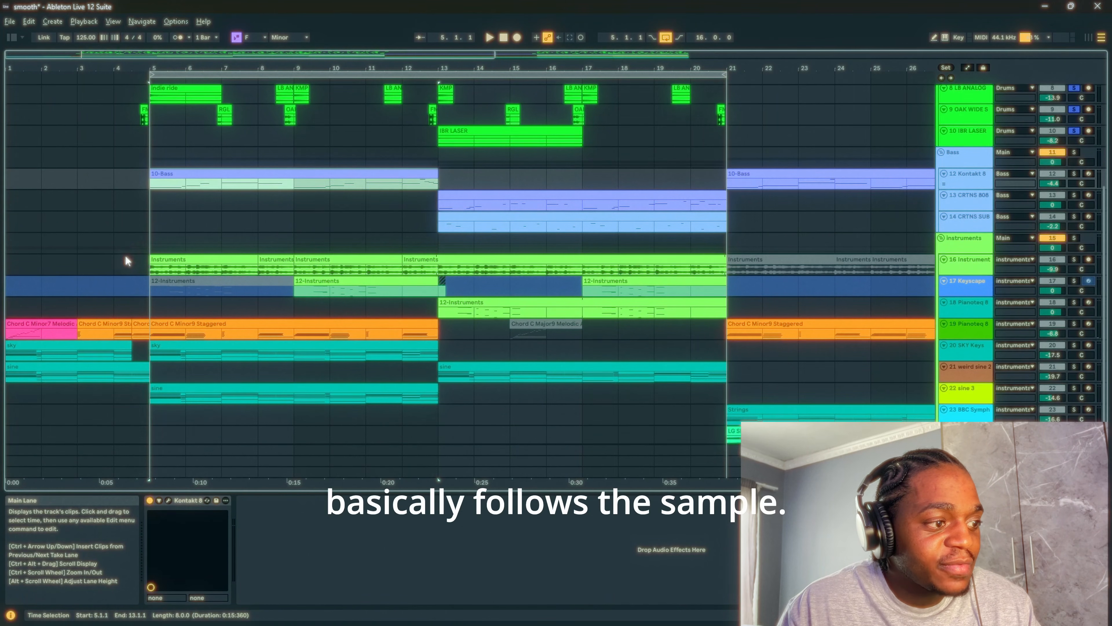
{"action": "left_click_drag", "start_coordinate": [151, 269], "coordinate": [438, 269]}
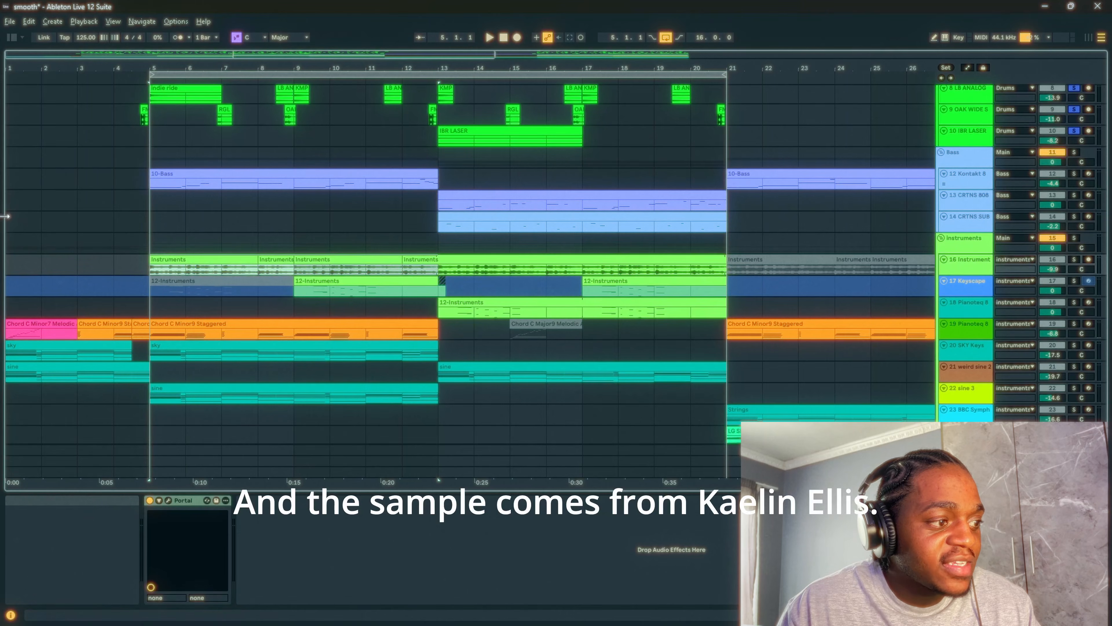
{"action": "left_click_drag", "start_coordinate": [3, 218], "coordinate": [418, 220]}
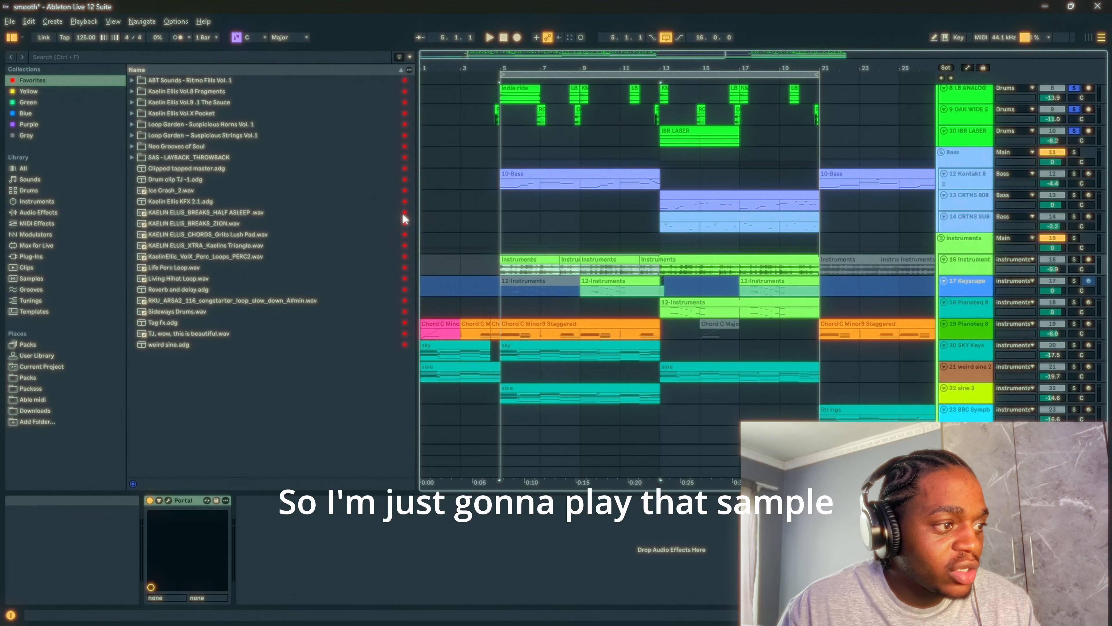
- Browse the Green, Blue and Yellow collections and preview KAELIN ELLIS_LOOPS_MORTIFY .wav in the Yellow one
{"action": "left_click", "coordinate": [35, 116]}
{"action": "left_click", "coordinate": [46, 105]}
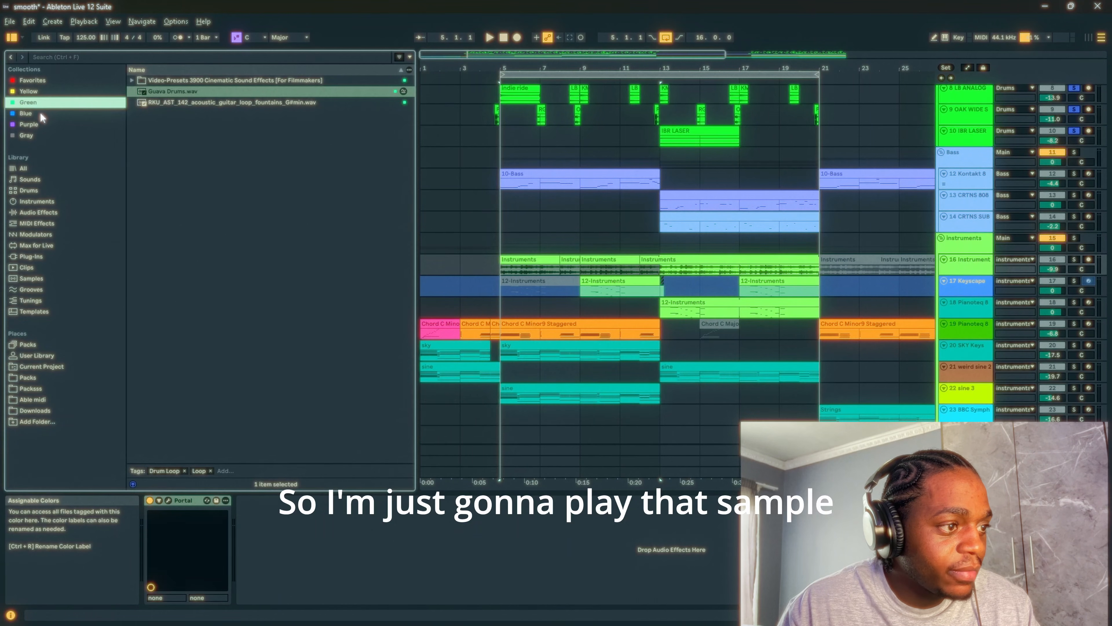
{"action": "left_click", "coordinate": [41, 114]}
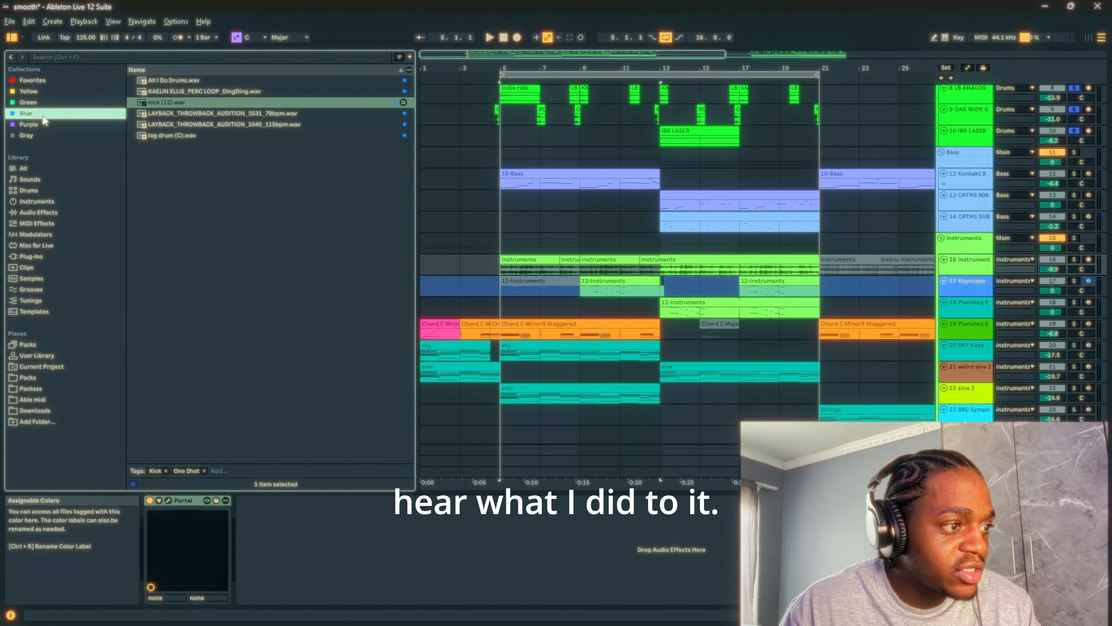
{"action": "left_click", "coordinate": [42, 93]}
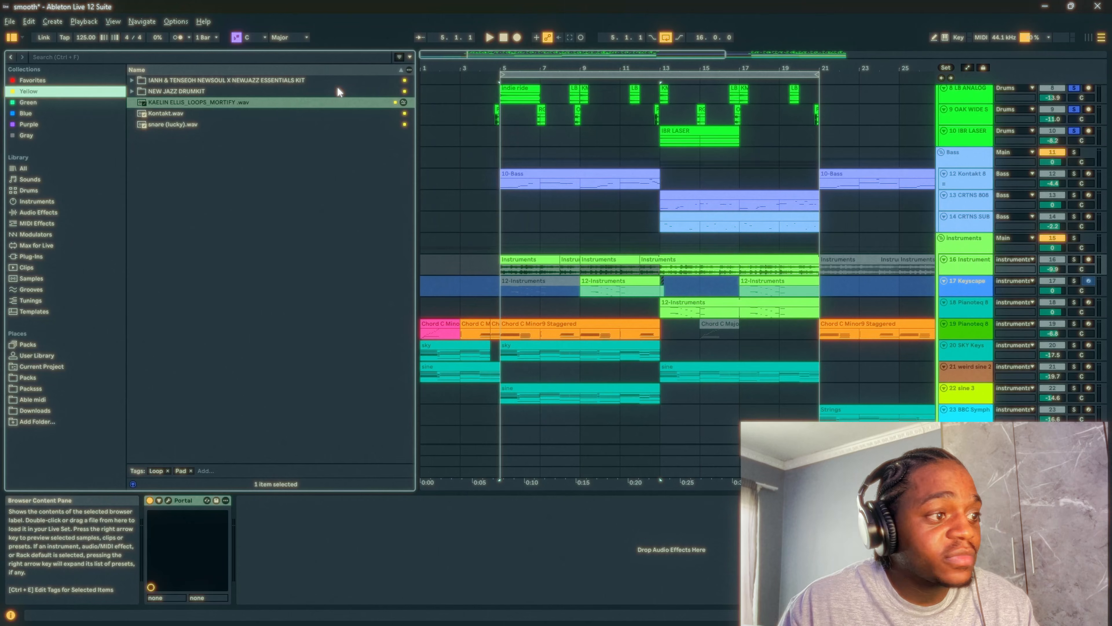
{"action": "left_click", "coordinate": [261, 109]}
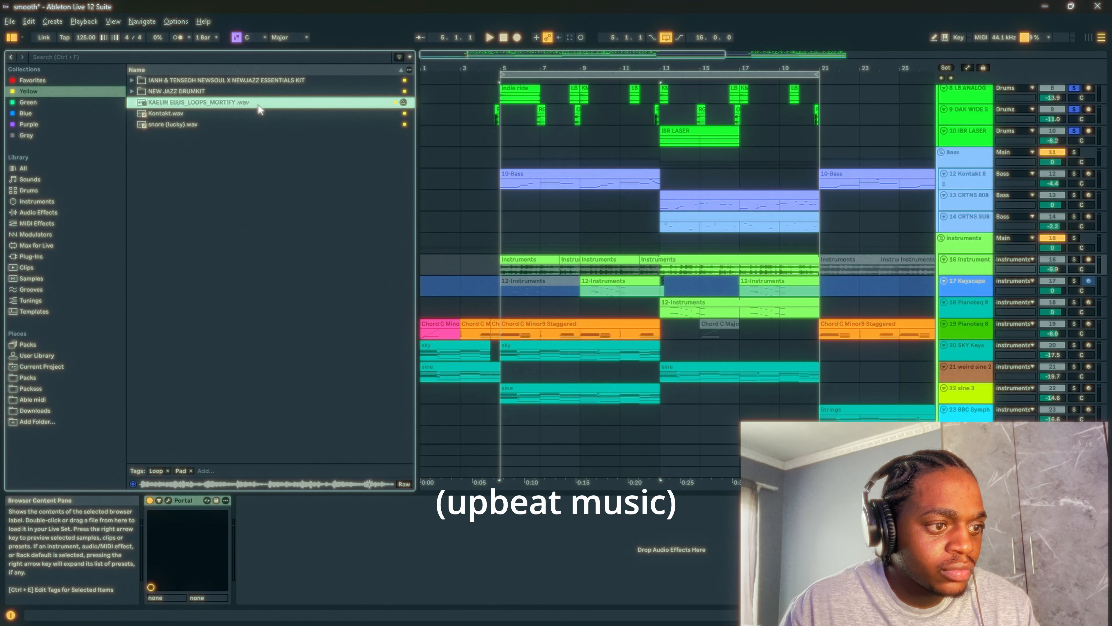
- Solo the Kontakt 8 bass track and set the playback start to the beginning of its 10-Bass clip at bar 5
{"action": "left_click", "coordinate": [499, 264]}
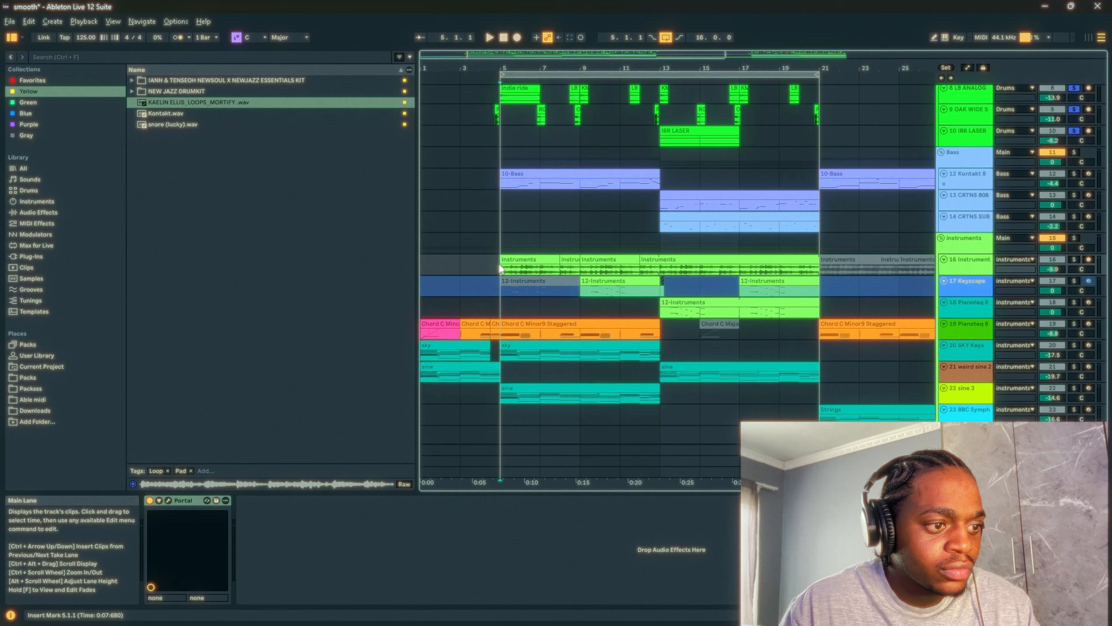
{"action": "left_click", "coordinate": [504, 174]}
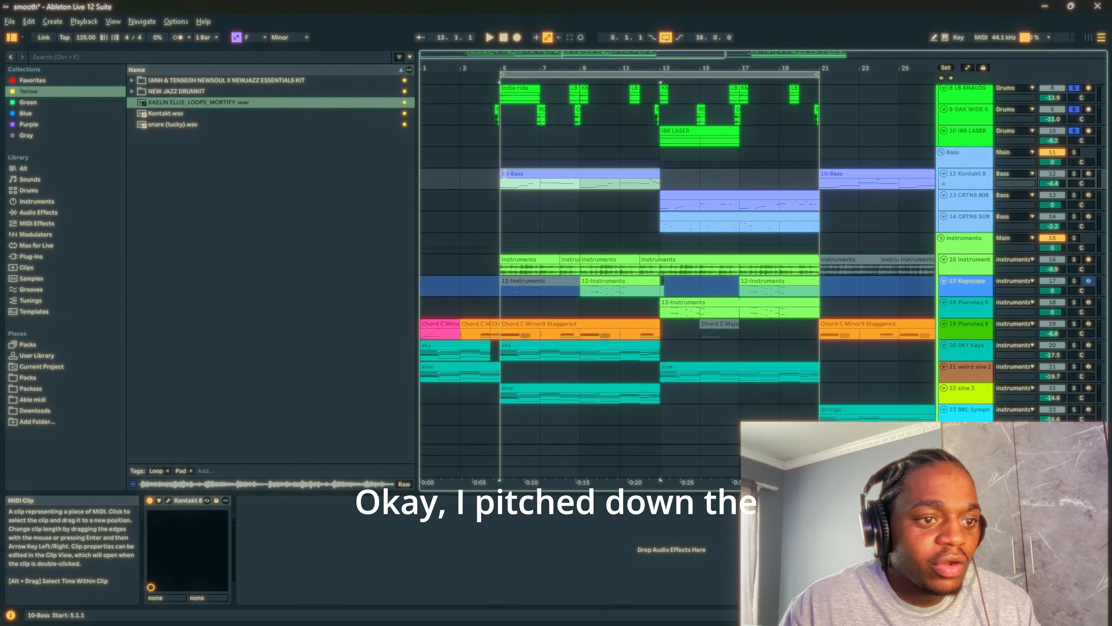
{"action": "left_click", "coordinate": [1074, 174]}
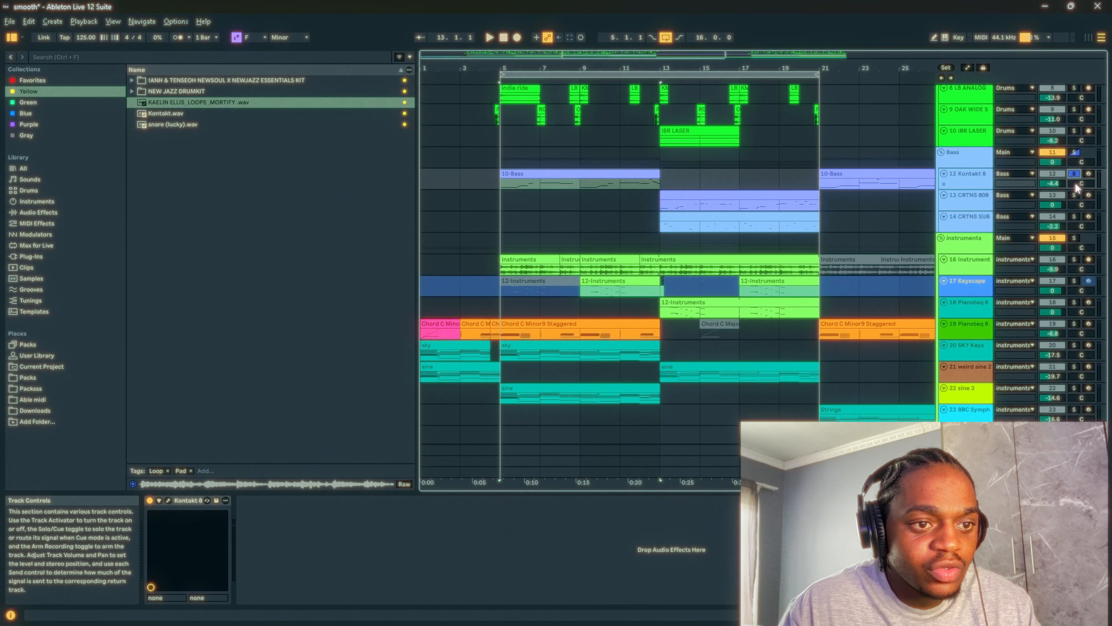
{"action": "left_click", "coordinate": [501, 184]}
{"action": "scroll", "coordinate": [505, 181], "scroll_direction": "up", "scroll_amount": 5}
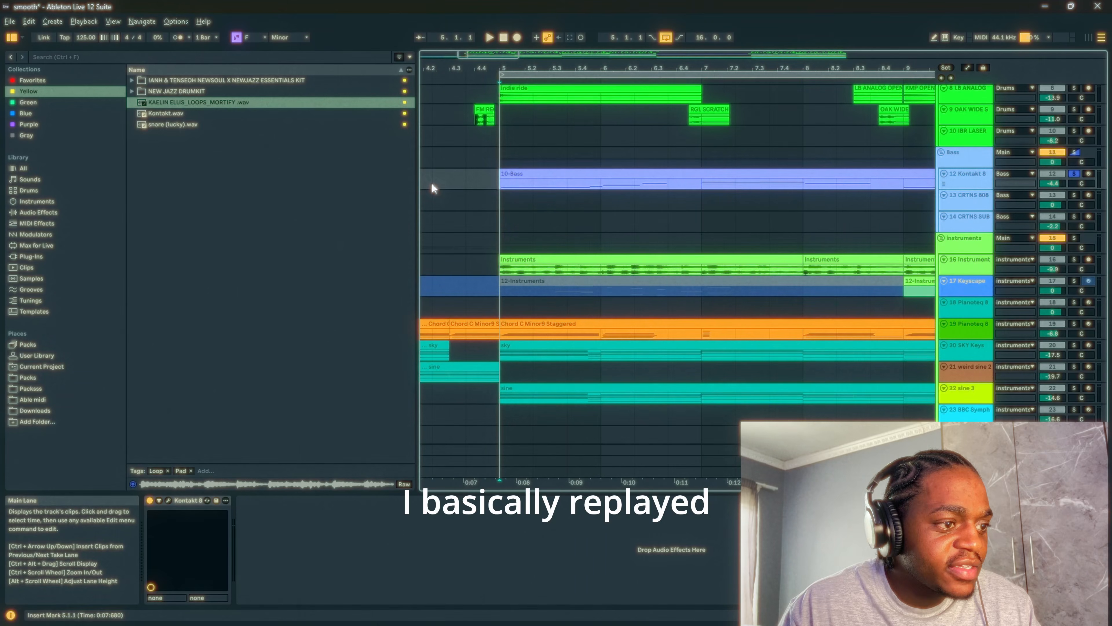
- Hide the browser to widen the arrangement and play the soloed 10-Bass clip from bar 5
{"action": "left_click_drag", "start_coordinate": [417, 203], "coordinate": [149, 242]}
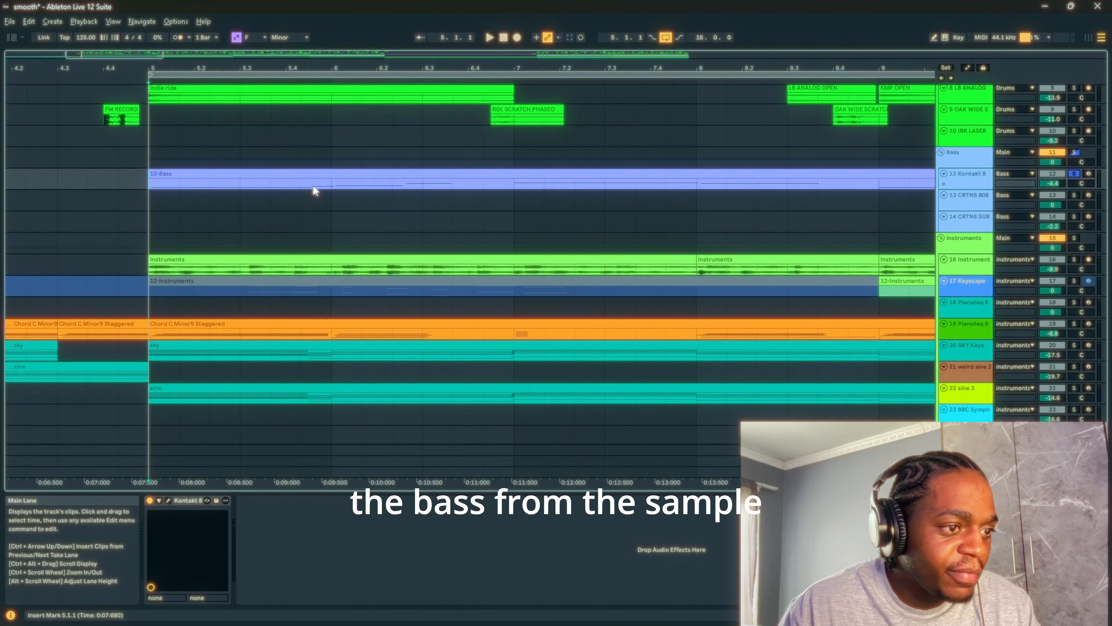
{"action": "scroll", "coordinate": [322, 182], "scroll_direction": "down", "scroll_amount": 5}
{"action": "left_click", "coordinate": [268, 176]}
{"action": "left_click", "coordinate": [169, 188]}
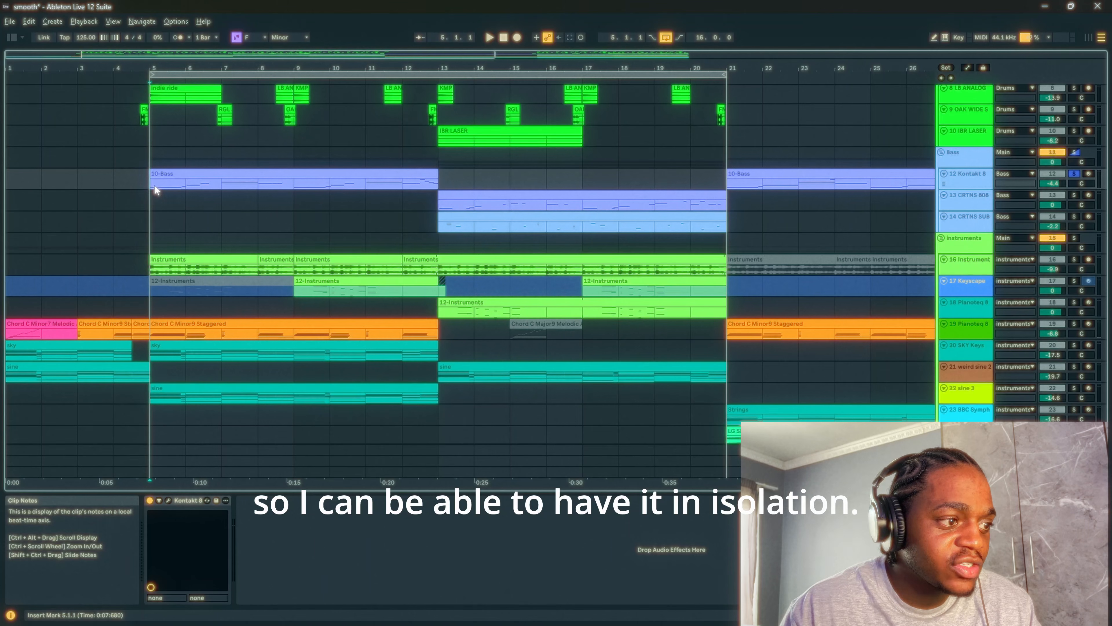
{"action": "key", "text": "space"}
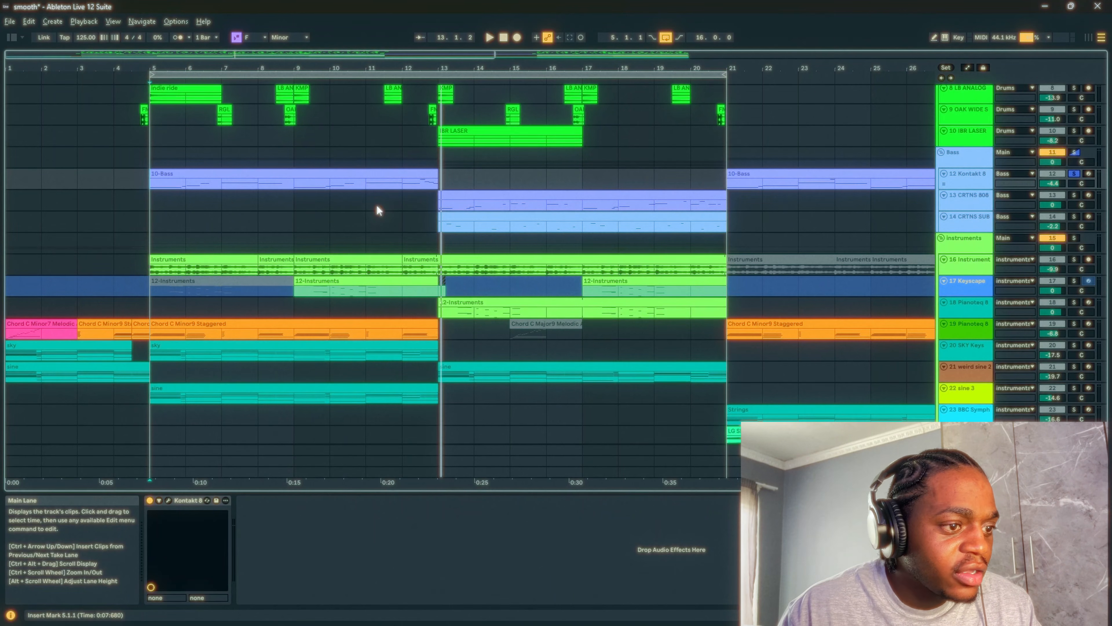
- Solo the Instruments sample track 16 together with the bass and play both from bar 5
{"action": "left_click", "coordinate": [1074, 237]}
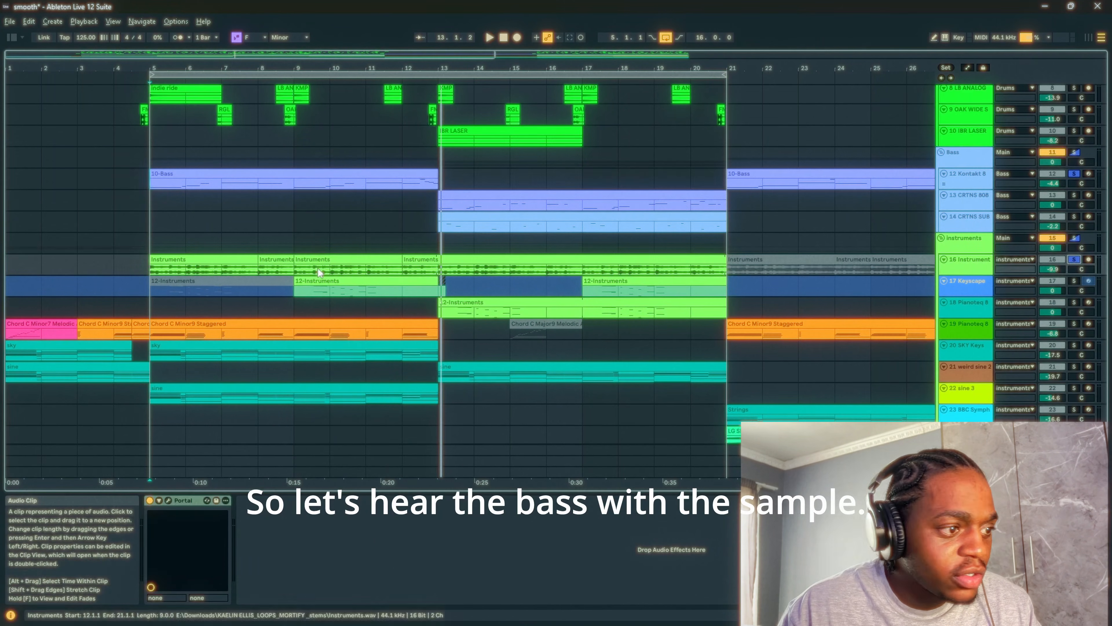
{"action": "left_click", "coordinate": [150, 184]}
{"action": "key", "text": "space"}
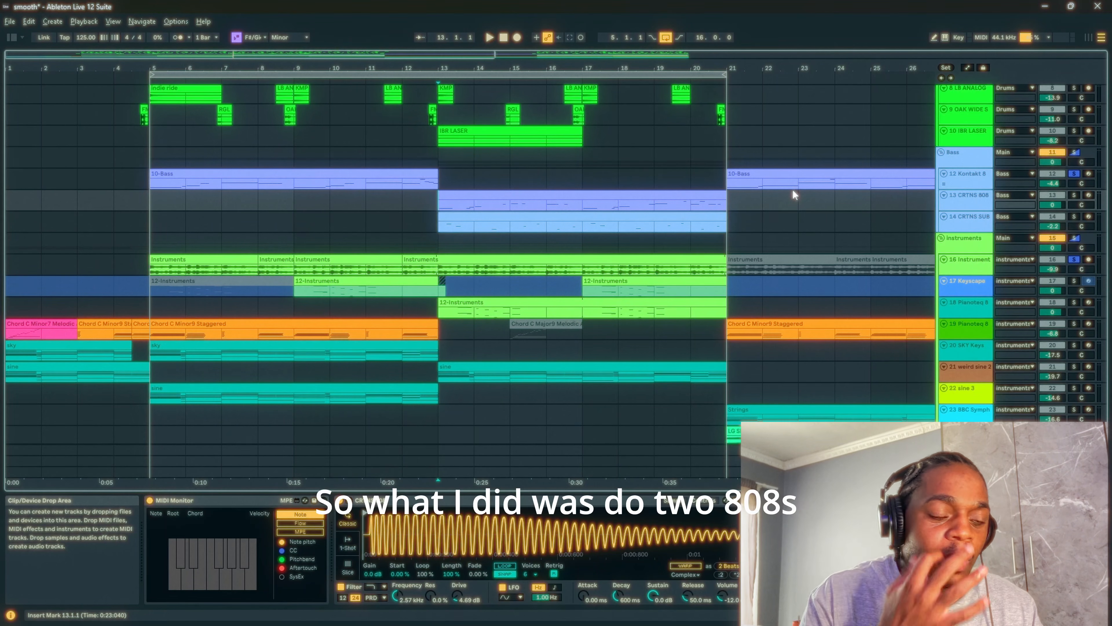
- Inspect the CRTNS 808 and CRTNS SUB clips from bar 13 and their sampler devices
{"action": "left_click", "coordinate": [626, 201]}
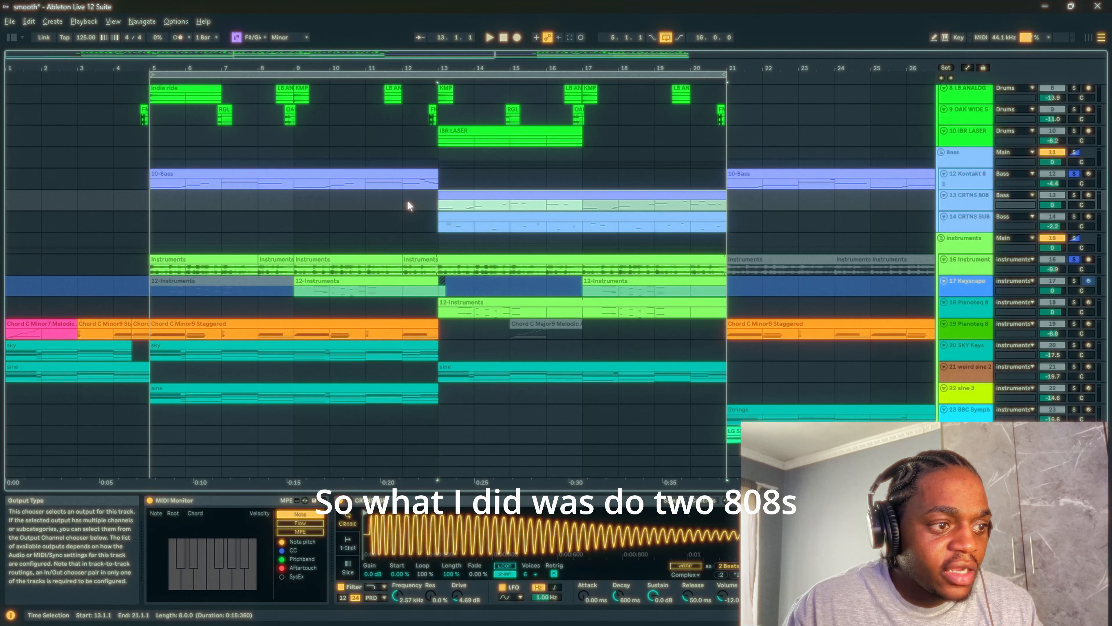
{"action": "left_click", "coordinate": [448, 206]}
{"action": "left_click", "coordinate": [453, 222]}
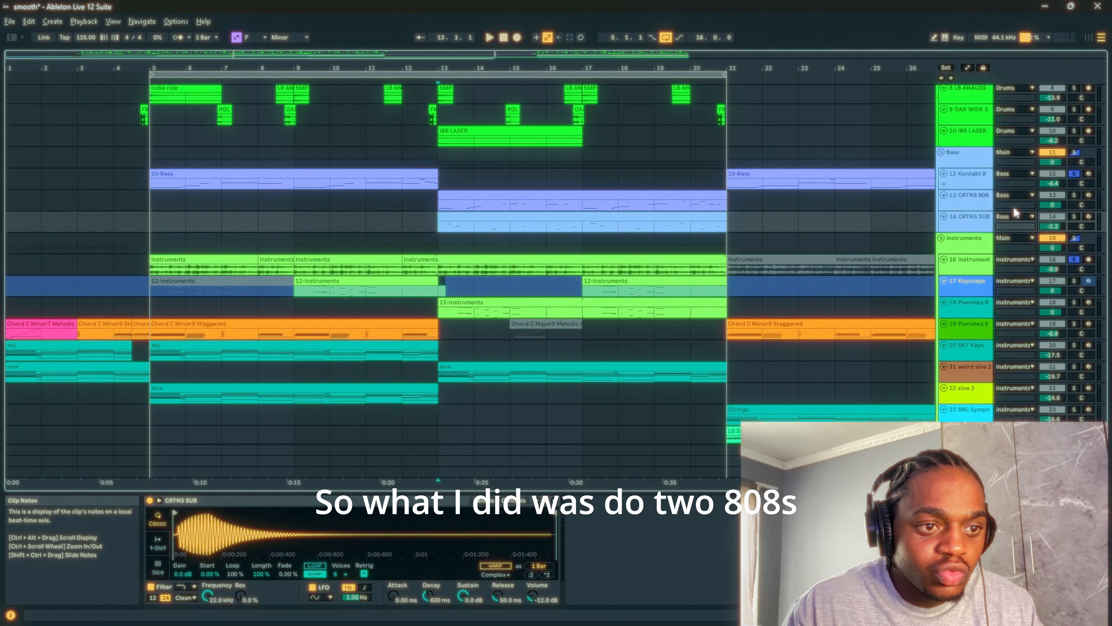
{"action": "left_click", "coordinate": [981, 198]}
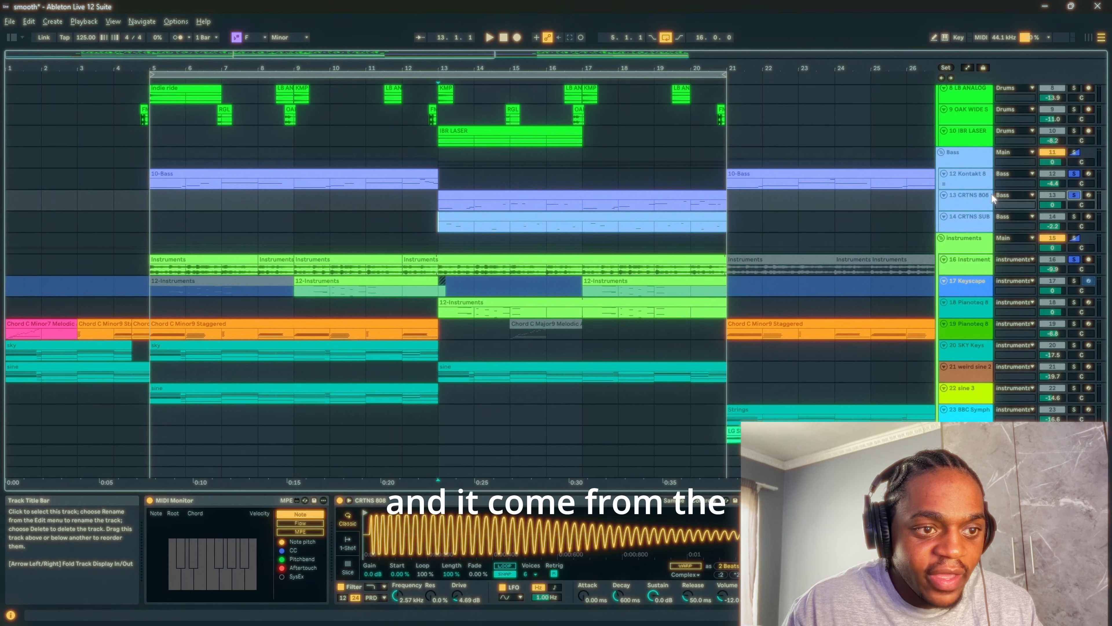
- Solo only the CRTNS 808 and CRTNS SUB tracks and play them from bar 13
{"action": "left_click", "coordinate": [1074, 195]}
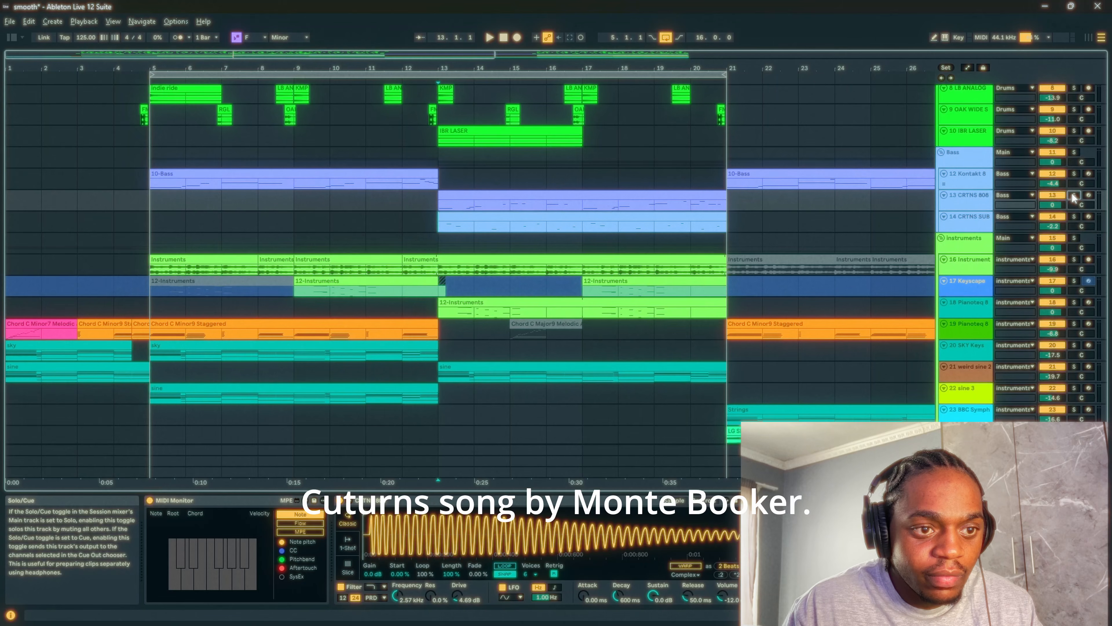
{"action": "left_click", "coordinate": [1074, 195]}
{"action": "left_click", "coordinate": [1074, 217], "text": "ctrl"}
{"action": "left_click", "coordinate": [437, 204]}
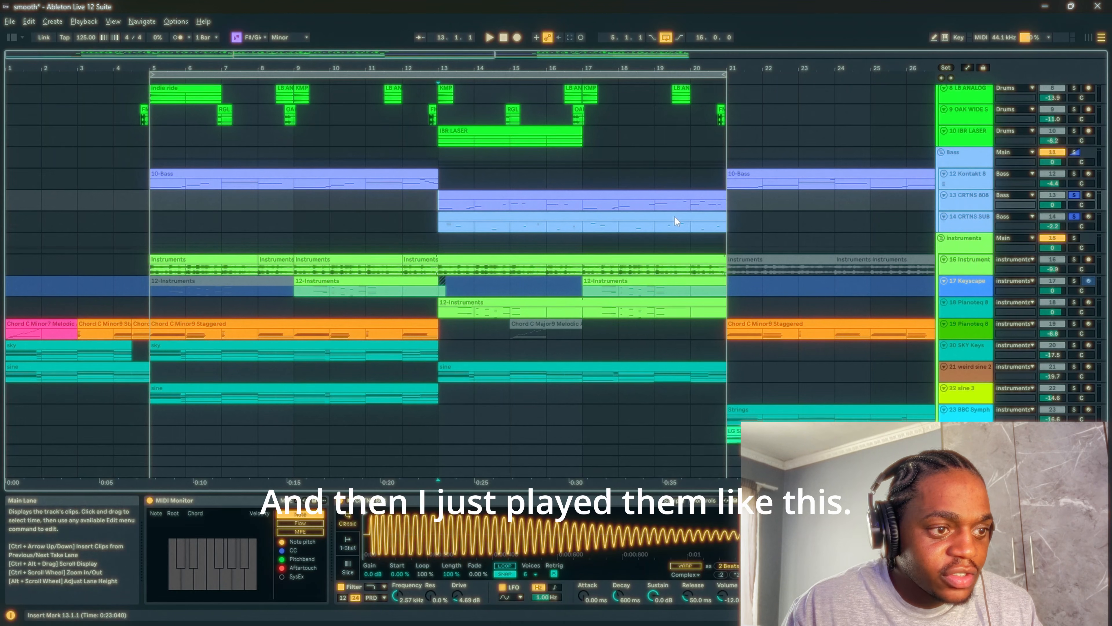
{"action": "key", "text": "space"}
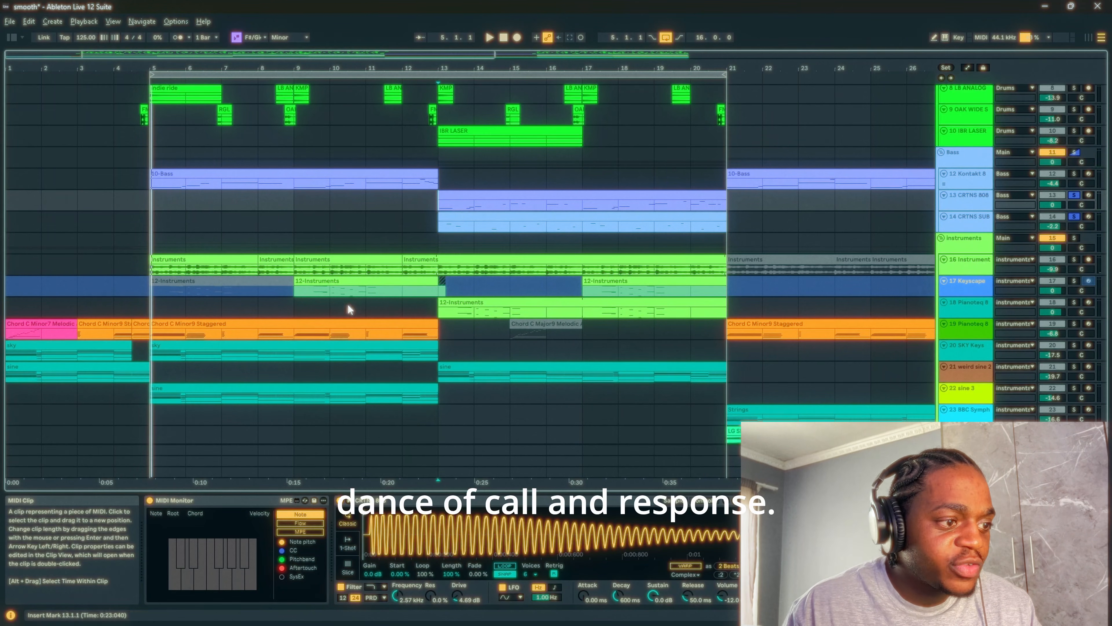
{"action": "key", "text": "space"}
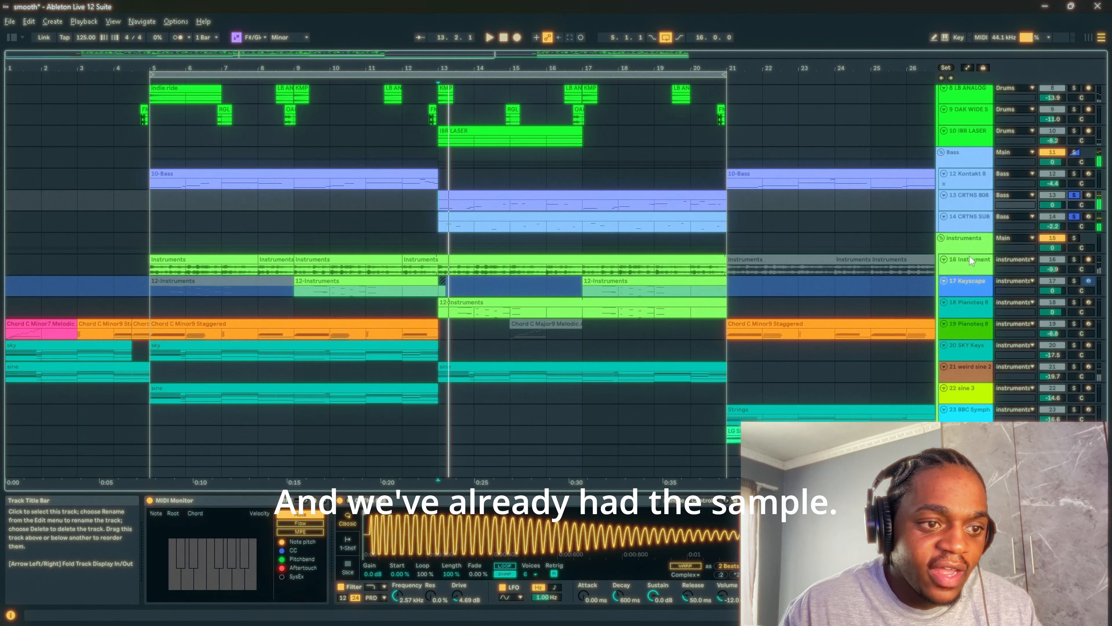
- Select the first sample clip at bar 5 on track 16, arm the track for recording, and solo it alone
{"action": "left_click", "coordinate": [972, 261]}
{"action": "left_click", "coordinate": [188, 257]}
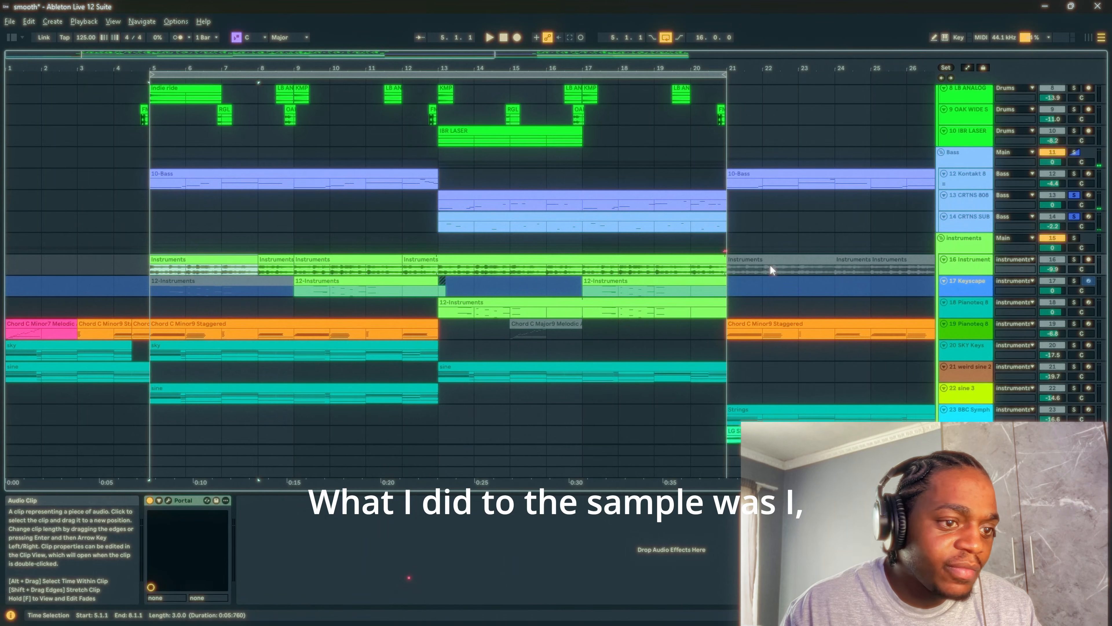
{"action": "left_click", "coordinate": [1073, 260]}
{"action": "left_click", "coordinate": [1073, 260]}
{"action": "left_click", "coordinate": [1089, 259]}
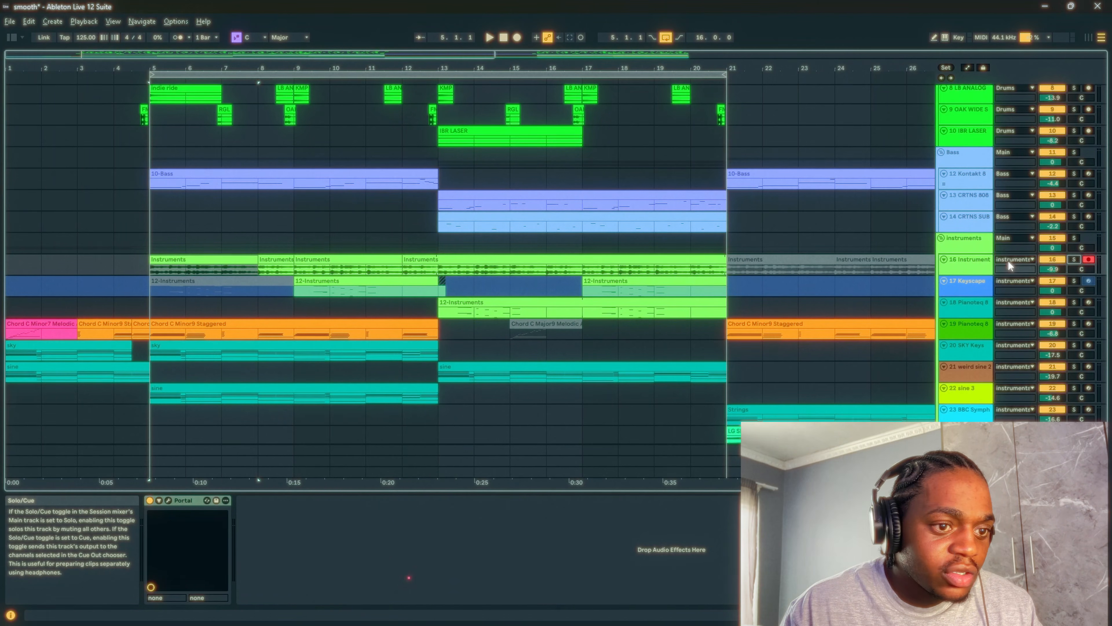
{"action": "left_click", "coordinate": [1073, 260]}
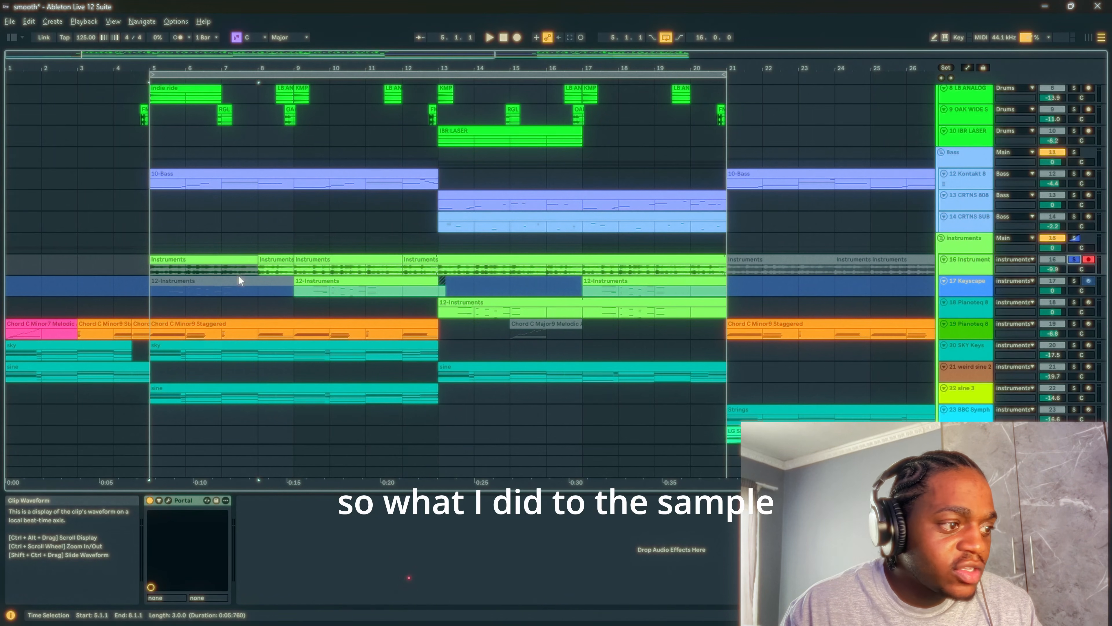
- Check the first sample clip's pitch settings in the clip editor and add Pianoteq 8 track 19 to the solo
{"action": "double_click", "coordinate": [184, 259]}
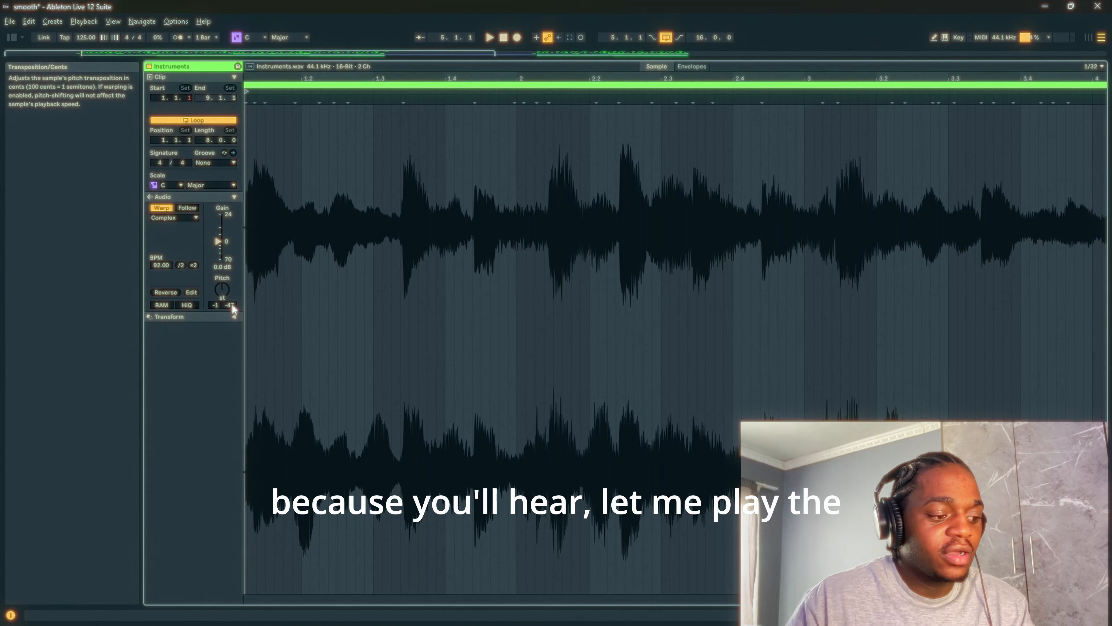
{"action": "key", "text": "shift+Tab"}
{"action": "scroll", "coordinate": [342, 314], "scroll_direction": "down", "scroll_amount": 2}
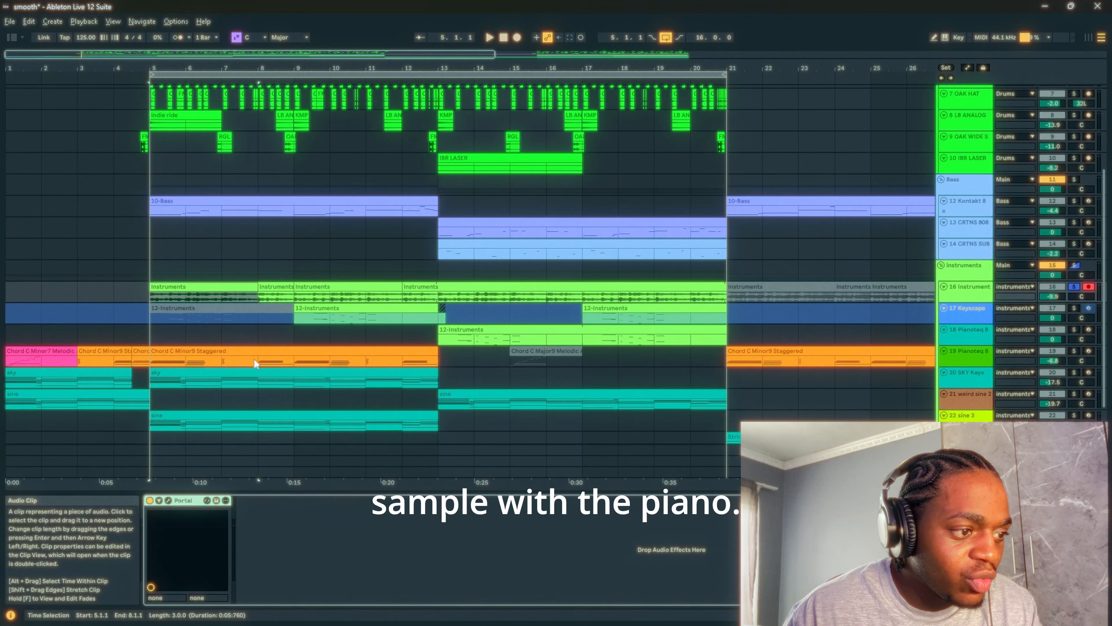
{"action": "left_click", "coordinate": [1074, 351]}
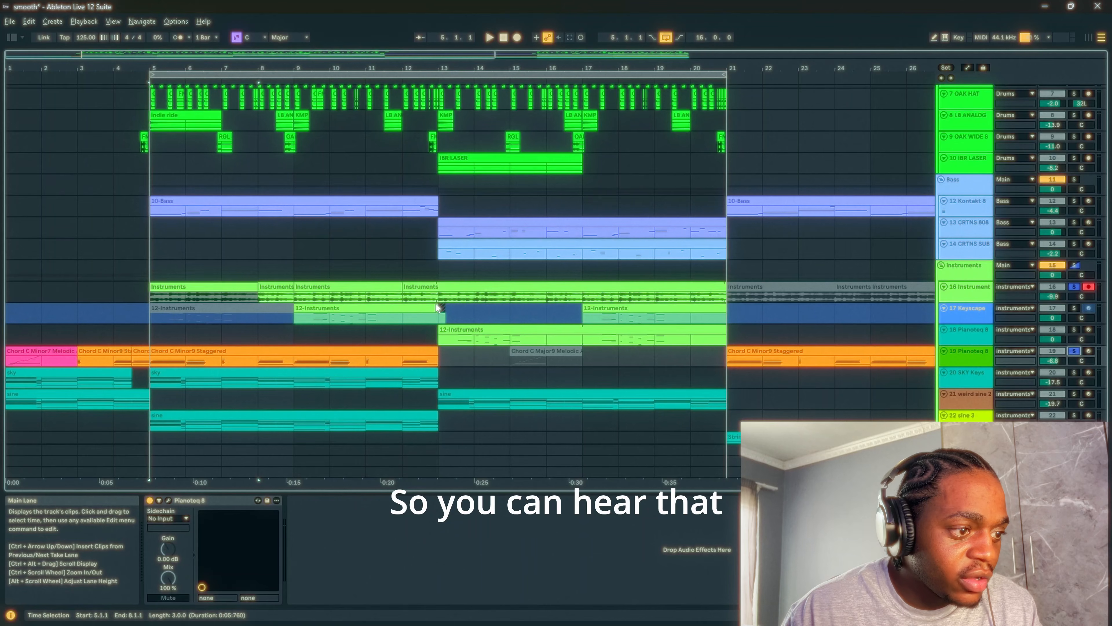
- Reset the track 16 sample clip's fine pitch to 0 cents and return to the device view
{"action": "double_click", "coordinate": [273, 286]}
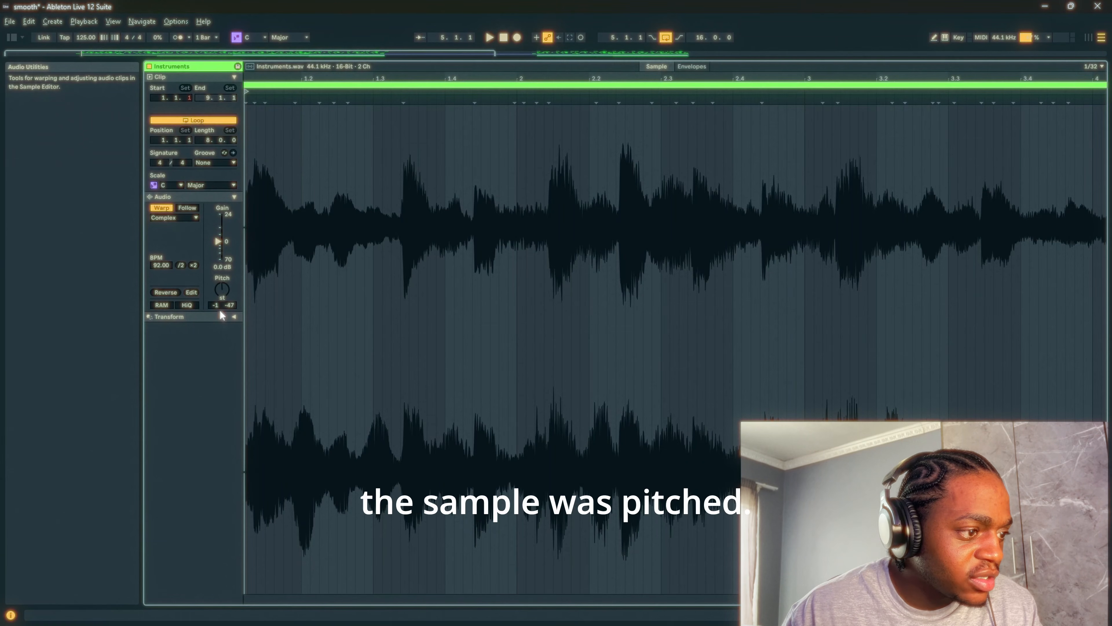
{"action": "left_click", "coordinate": [230, 307]}
{"action": "key", "text": "Delete"}
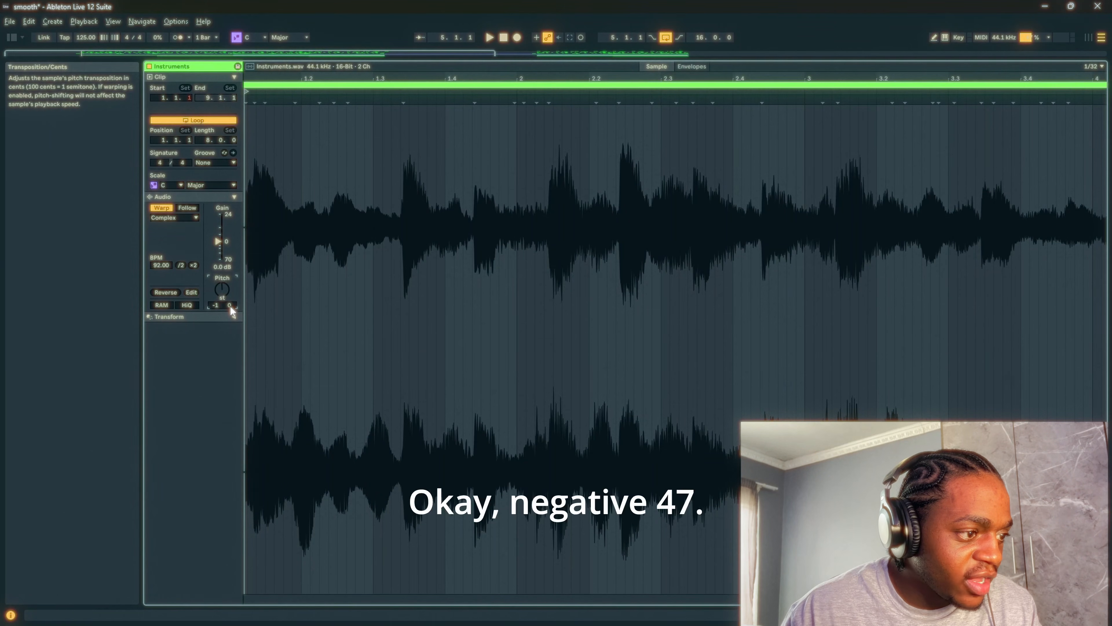
{"action": "key", "text": "shift+Tab"}
- Play the soloed sample and Pianoteq piano together from bar 5 to hear their tuning
{"action": "key", "text": "space"}
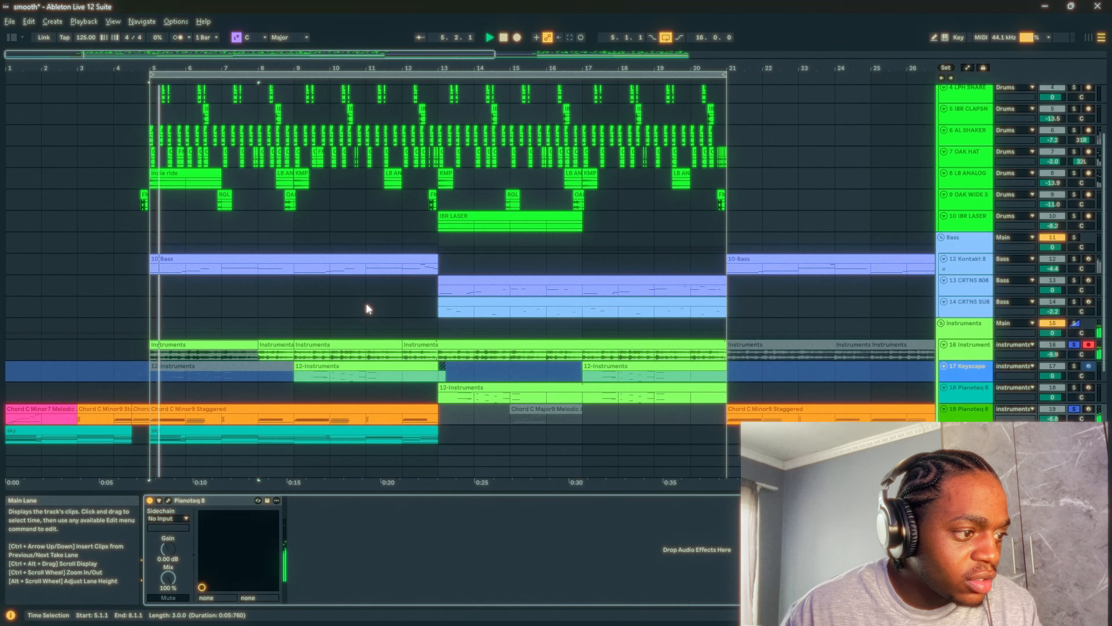
{"action": "scroll", "coordinate": [379, 335], "scroll_direction": "down", "scroll_amount": 2}
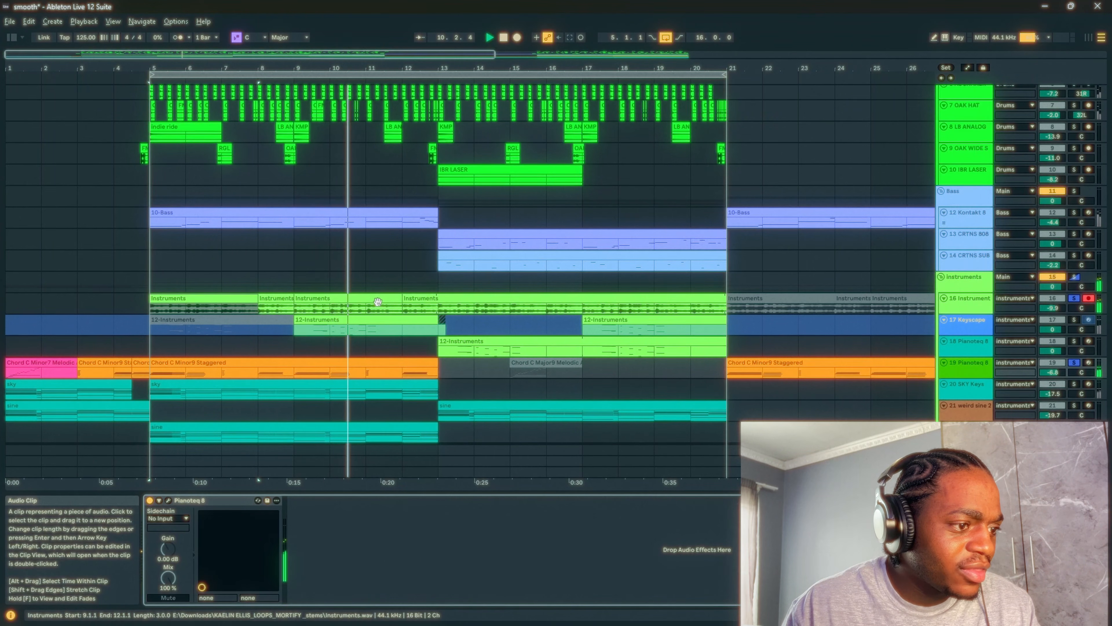
{"action": "scroll", "coordinate": [379, 305], "scroll_direction": "up", "scroll_amount": 2}
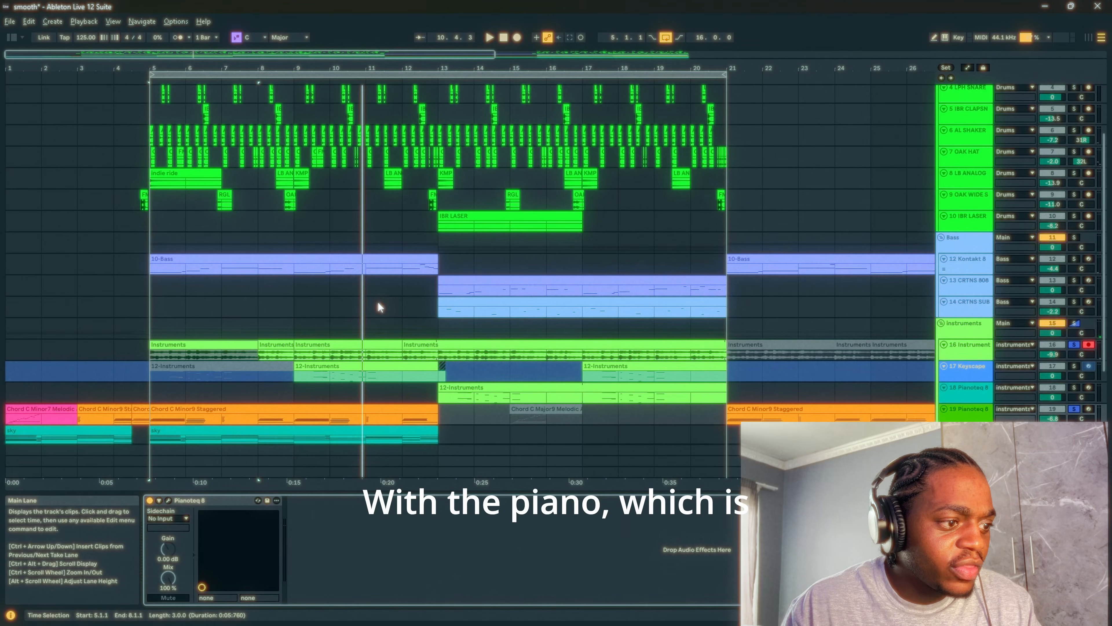
- Set the playback start back to bar 5 on the sample track and replay the sample with the piano
{"action": "left_click", "coordinate": [148, 352]}
{"action": "scroll", "coordinate": [314, 308], "scroll_direction": "down", "scroll_amount": 3}
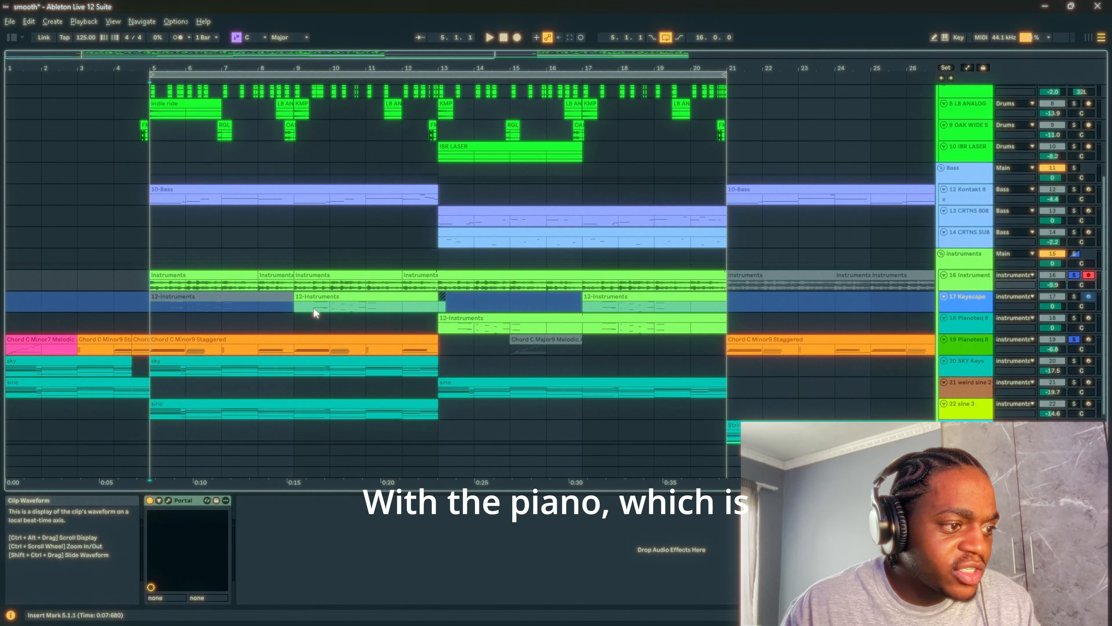
{"action": "scroll", "coordinate": [314, 308], "scroll_direction": "down", "scroll_amount": 2}
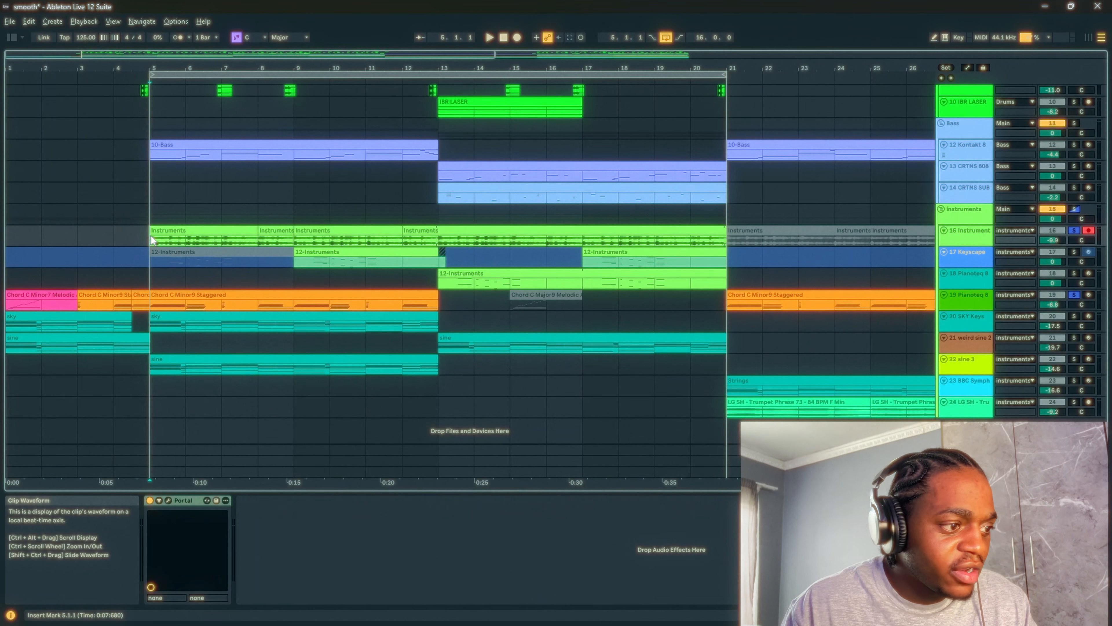
{"action": "key", "text": "space"}
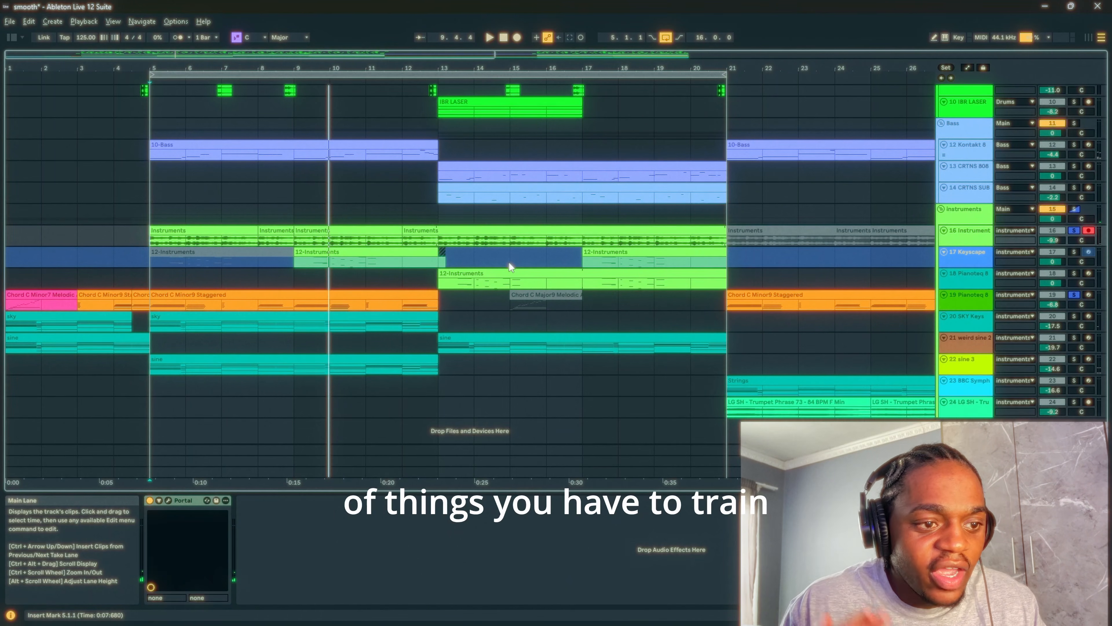
- Add Keyscape track 17 and Pianoteq 8 track 18 to the solo and play them with the sample from bar 9
{"action": "left_click", "coordinate": [355, 258]}
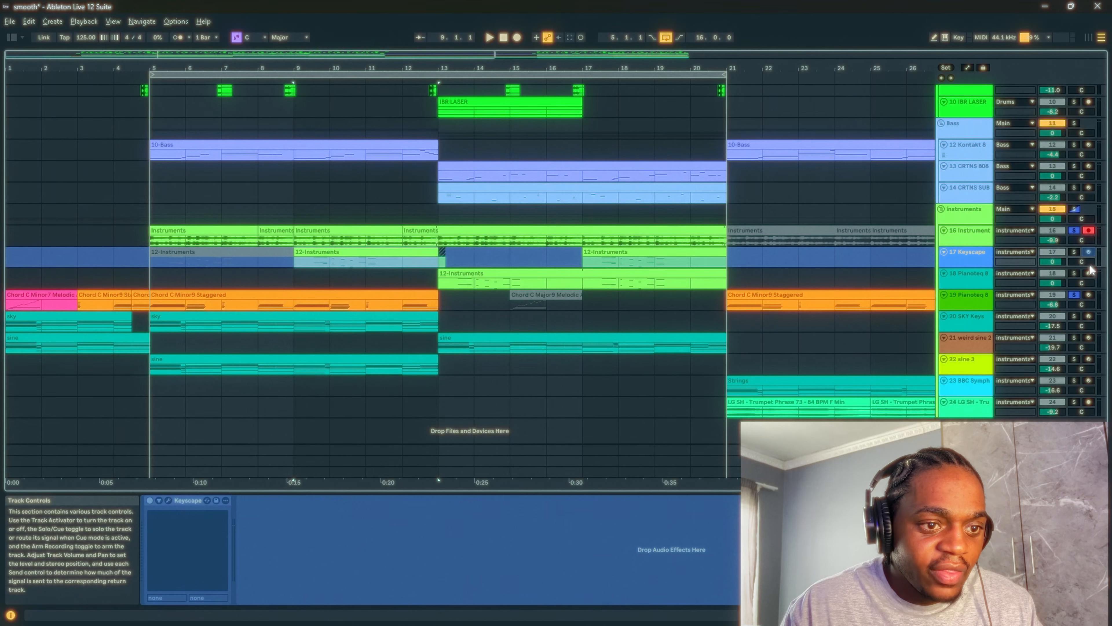
{"action": "left_click", "coordinate": [1074, 253]}
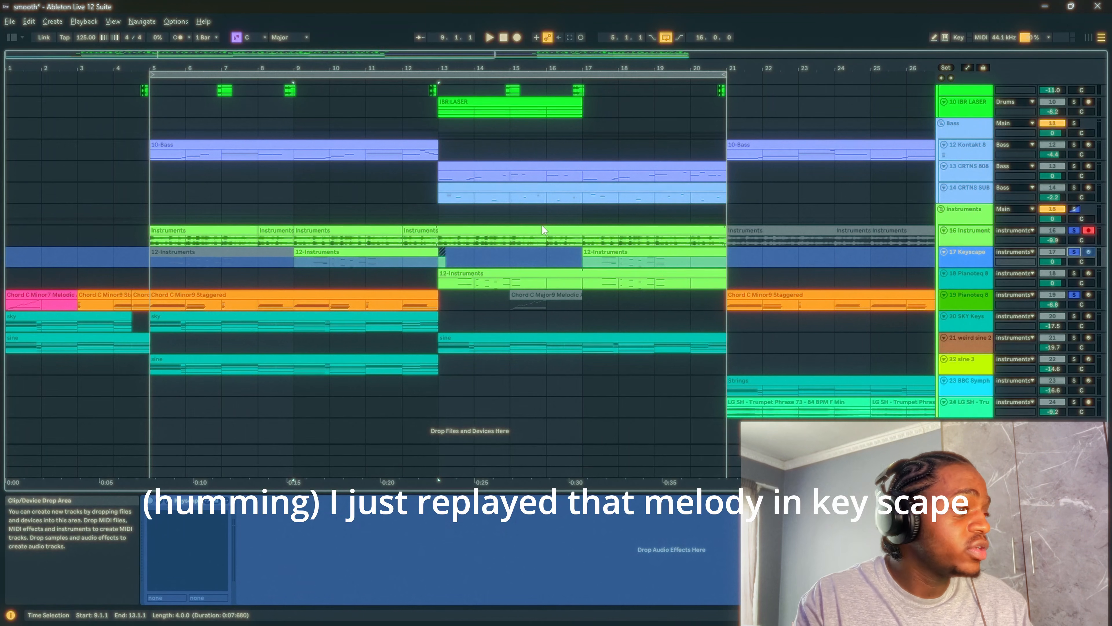
{"action": "left_click", "coordinate": [1074, 273]}
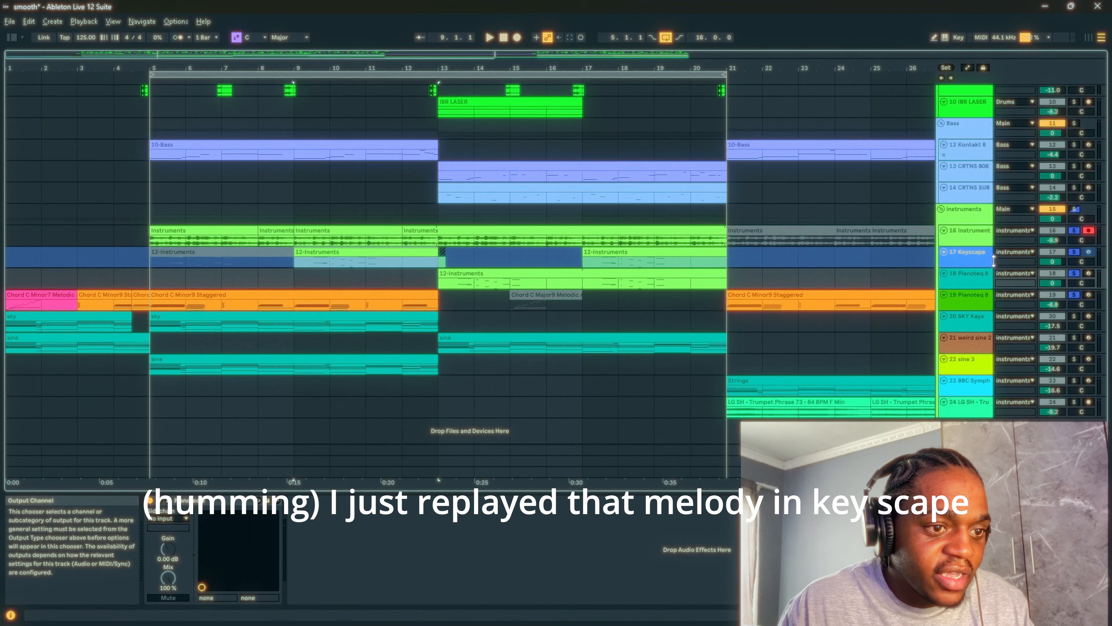
{"action": "left_click", "coordinate": [986, 278]}
{"action": "left_click", "coordinate": [306, 258]}
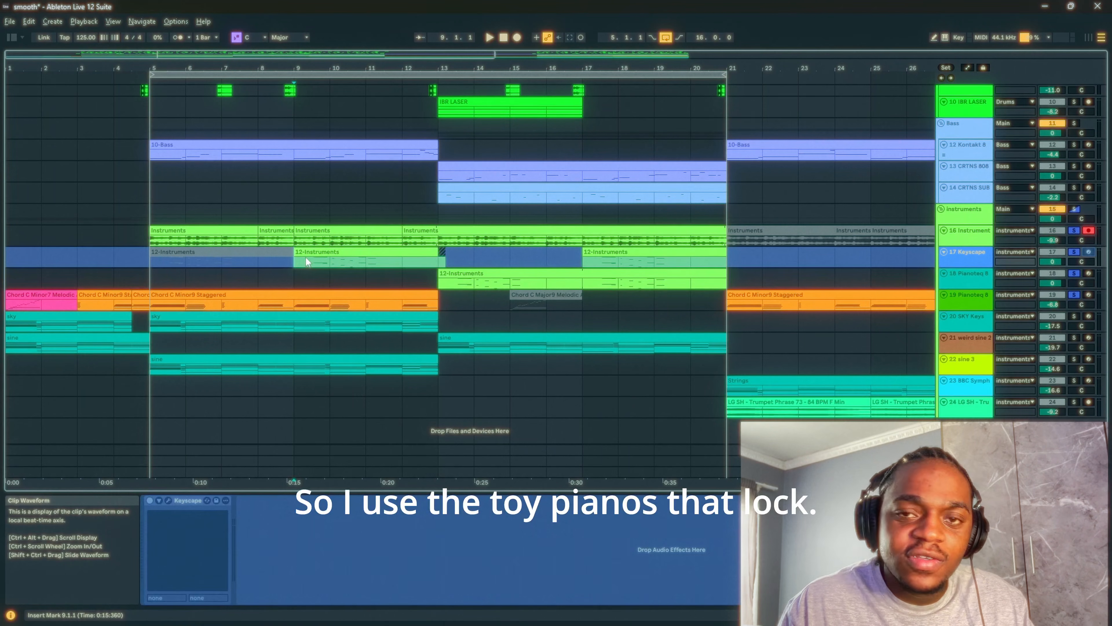
{"action": "key", "text": "space"}
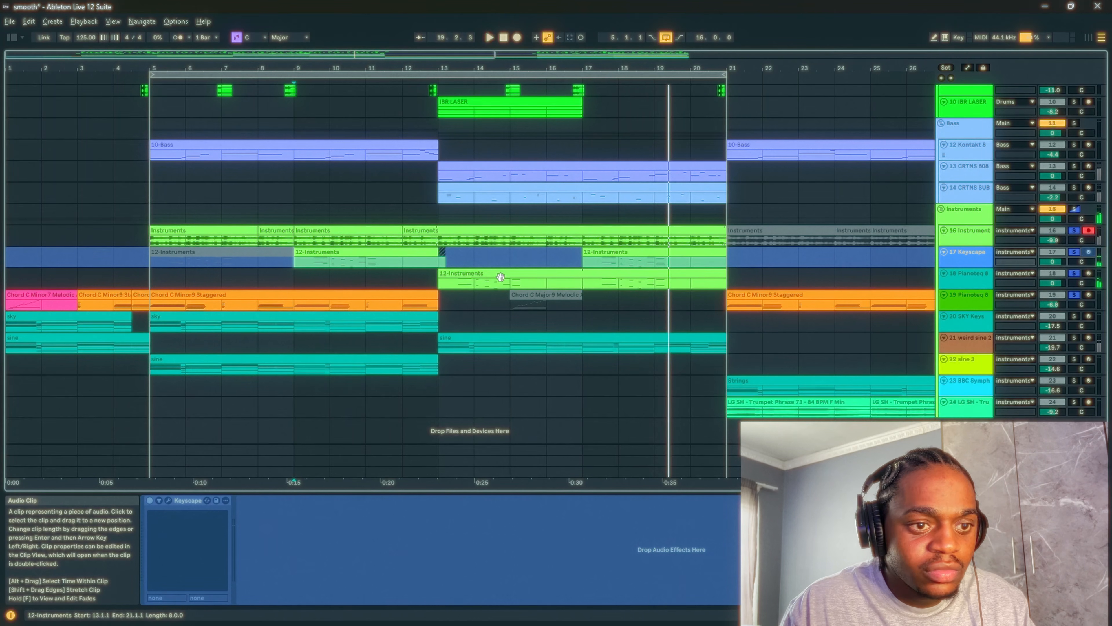
- View the Portal effect on sample track 16
{"action": "left_click", "coordinate": [973, 237]}
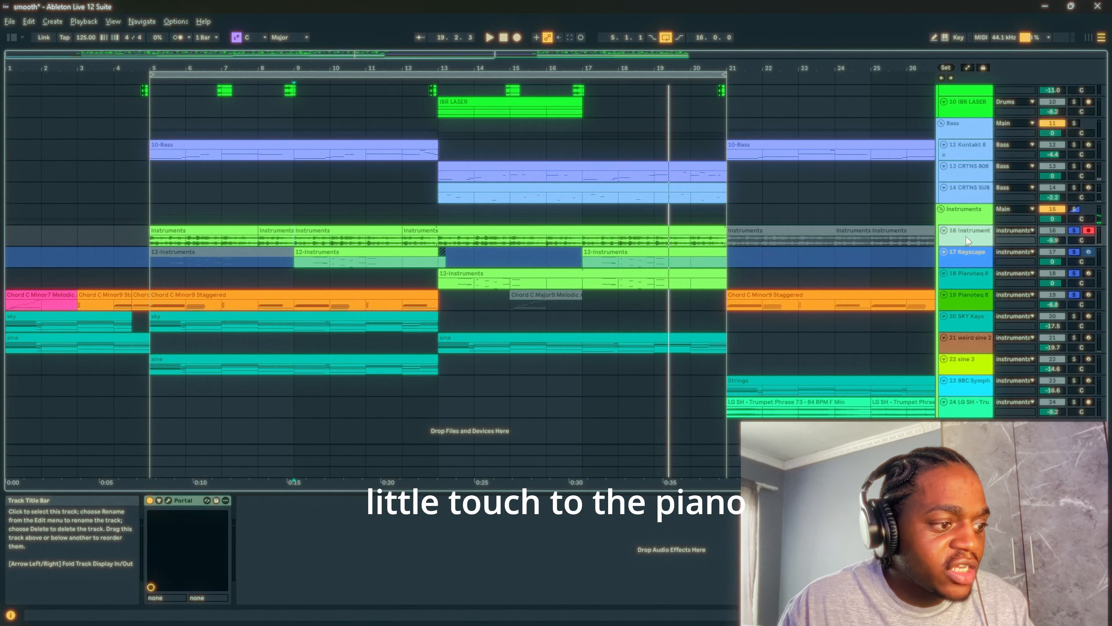
{"action": "left_click", "coordinate": [168, 501]}
{"action": "left_click", "coordinate": [922, 74]}
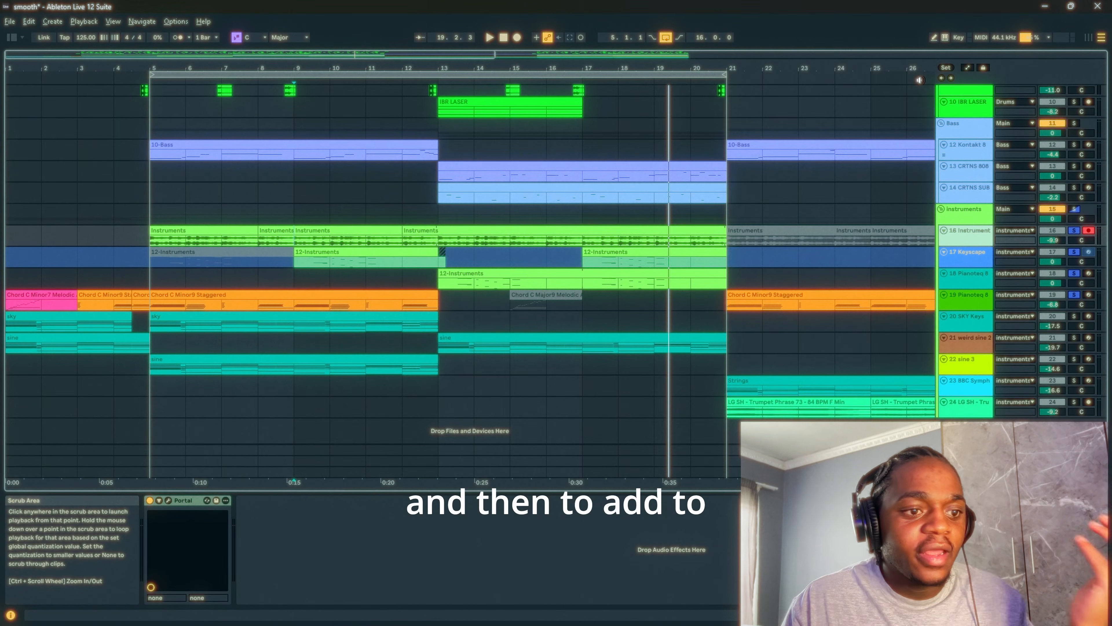
- Solo only Pianoteq 8 track 19 and select its Chord C Minor9 Staggered clip at bar 5
{"action": "left_click", "coordinate": [357, 294]}
{"action": "left_click", "coordinate": [1082, 283]}
{"action": "left_click", "coordinate": [1074, 294]}
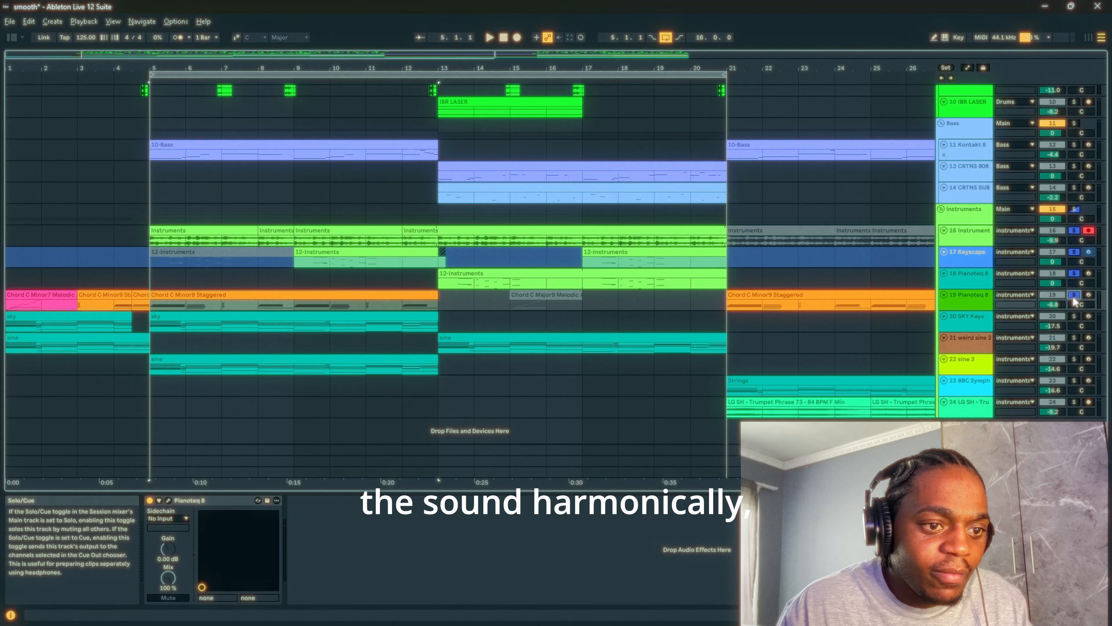
{"action": "left_click", "coordinate": [237, 296]}
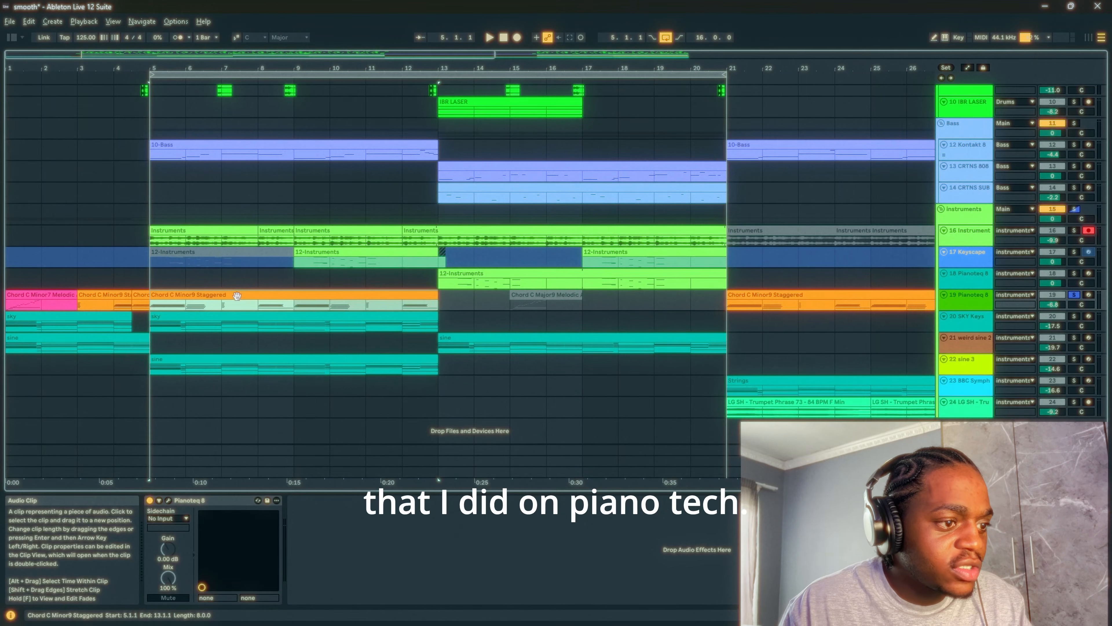
- Check which piano preset track 19 uses in the Pianoteq 8 plug-in window and close the window
{"action": "left_click", "coordinate": [960, 298]}
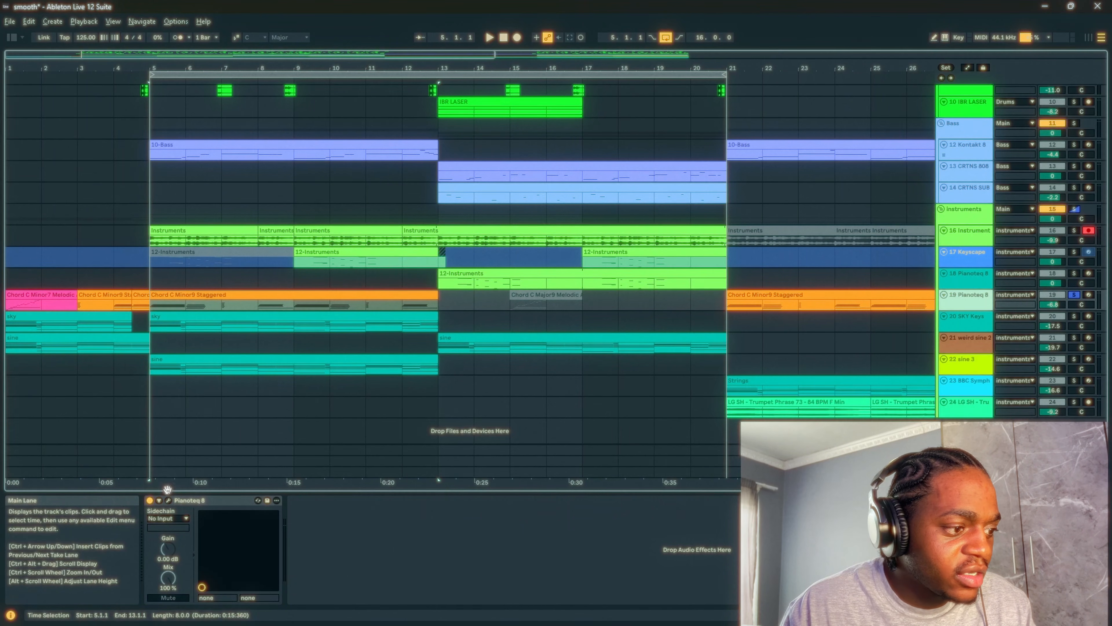
{"action": "left_click", "coordinate": [169, 500]}
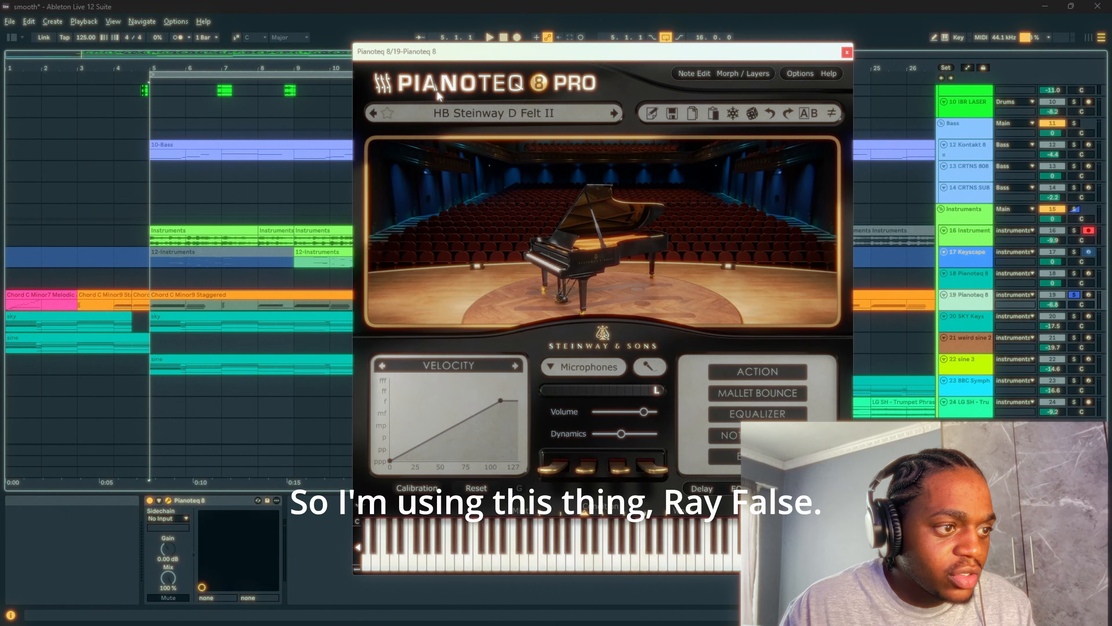
{"action": "left_click", "coordinate": [847, 53]}
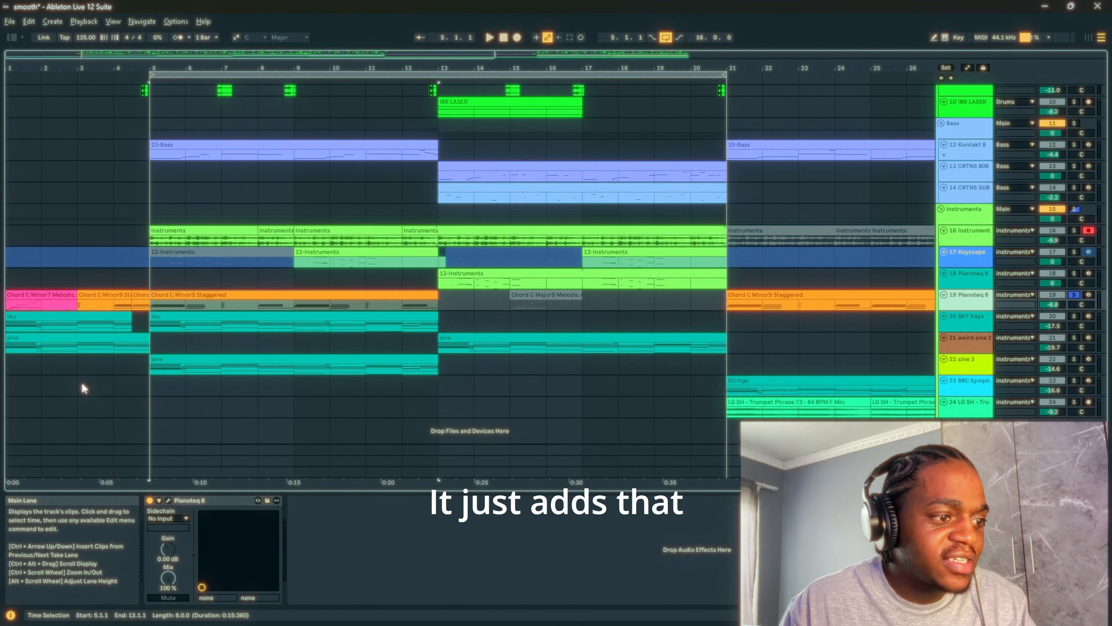
- Play the soloed Chord C Minor9 Staggered clip while viewing its notes in the clip editor, and return to the arrangement
{"action": "key", "text": "ctrl+alt+e"}
{"action": "key", "text": "space"}
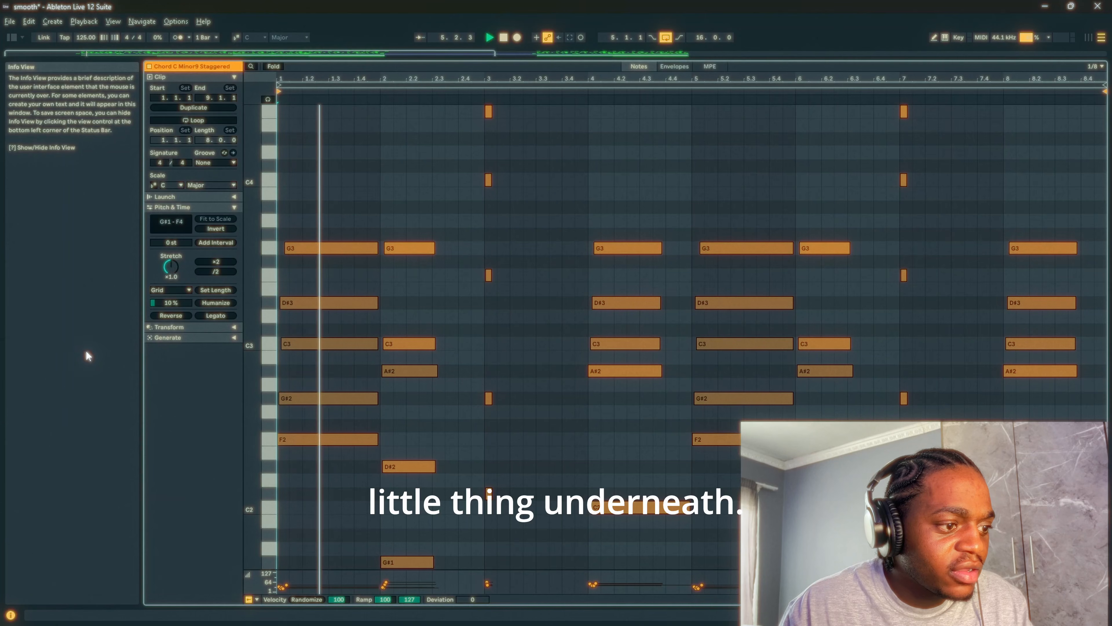
{"action": "scroll", "coordinate": [499, 351], "scroll_direction": "down", "scroll_amount": 3}
{"action": "scroll", "coordinate": [588, 365], "scroll_direction": "up", "scroll_amount": 6}
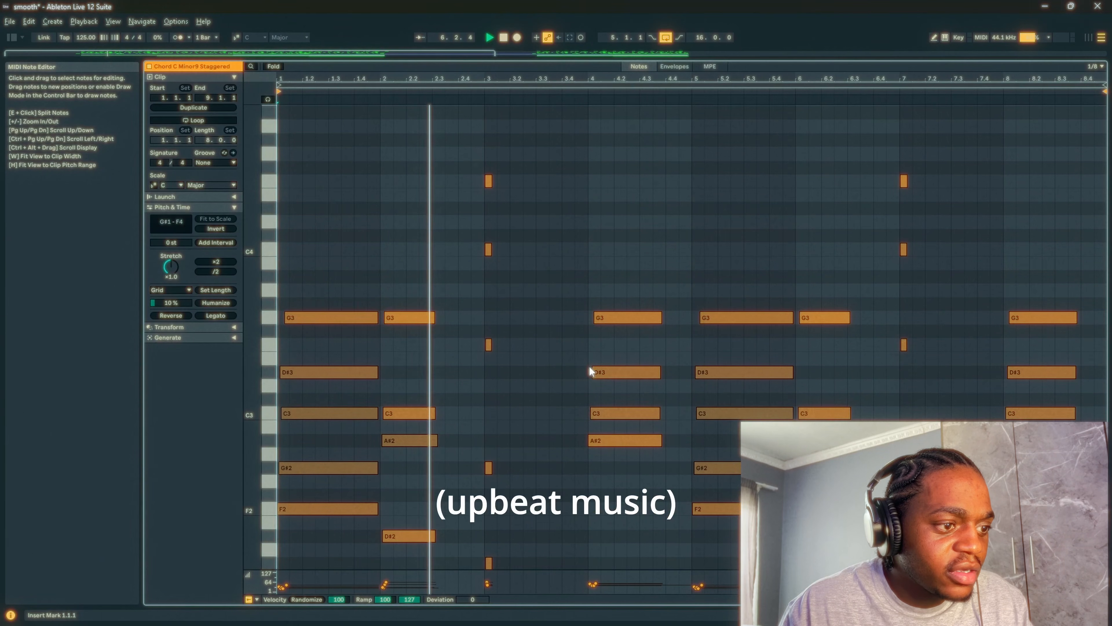
{"action": "scroll", "coordinate": [589, 366], "scroll_direction": "down", "scroll_amount": 3}
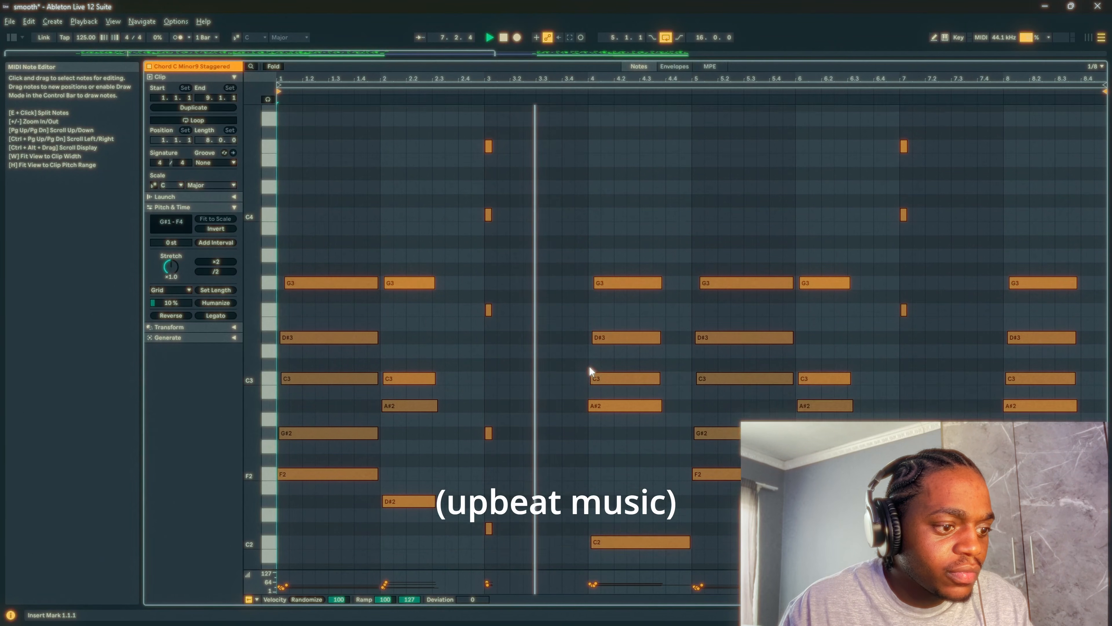
{"action": "key", "text": "ctrl+alt+e"}
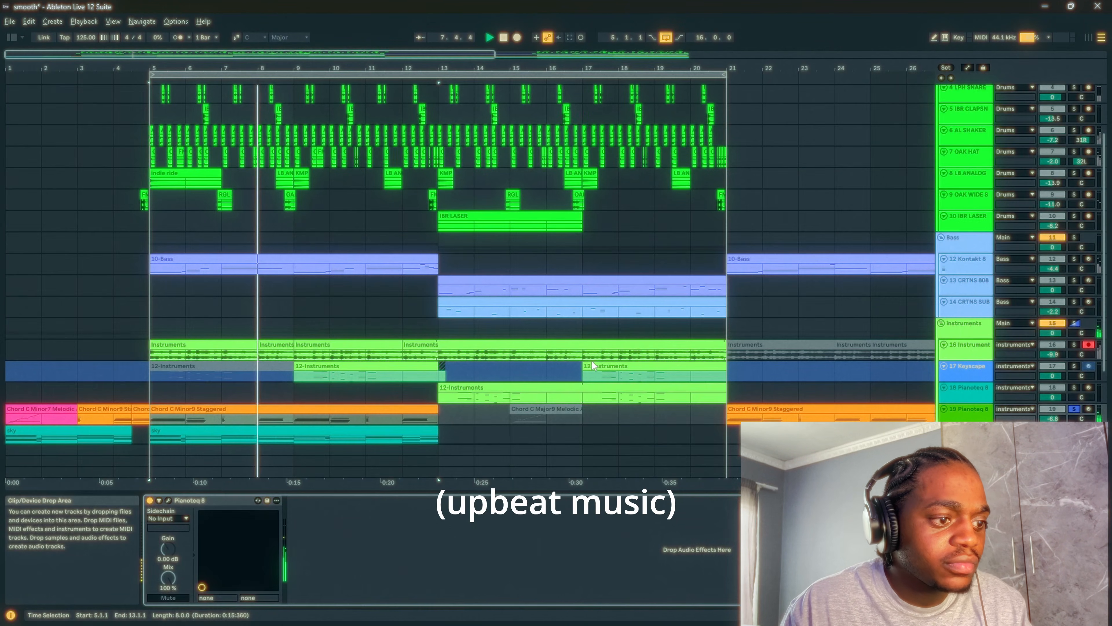
{"action": "left_click", "coordinate": [168, 500]}
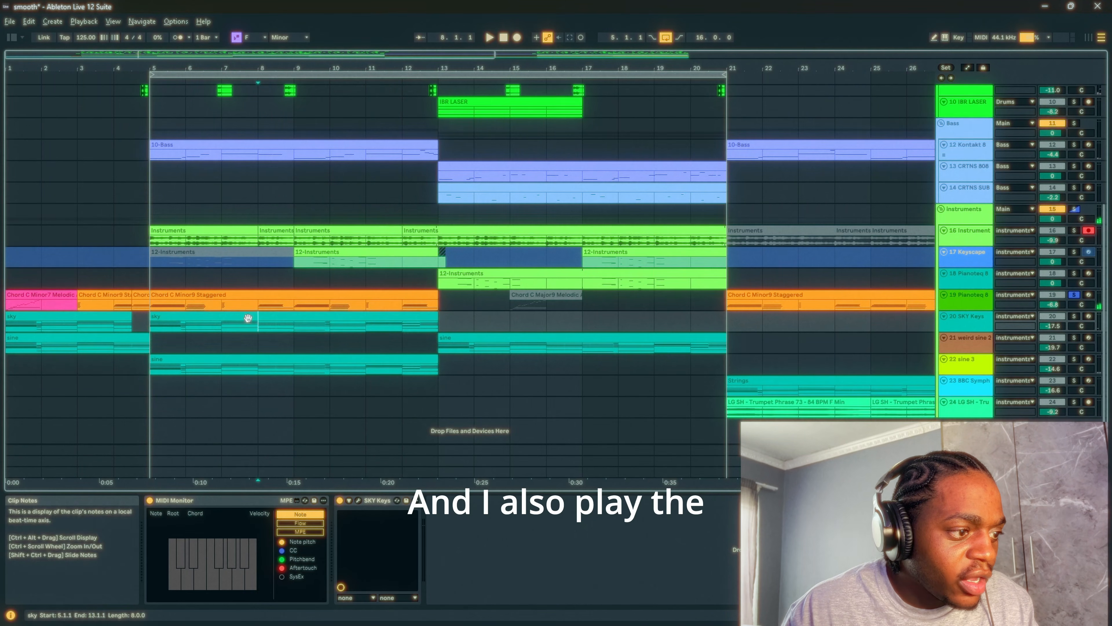
- Solo only SKY Keys track 20 and check the preset in its plug-in window
{"action": "left_click", "coordinate": [251, 316]}
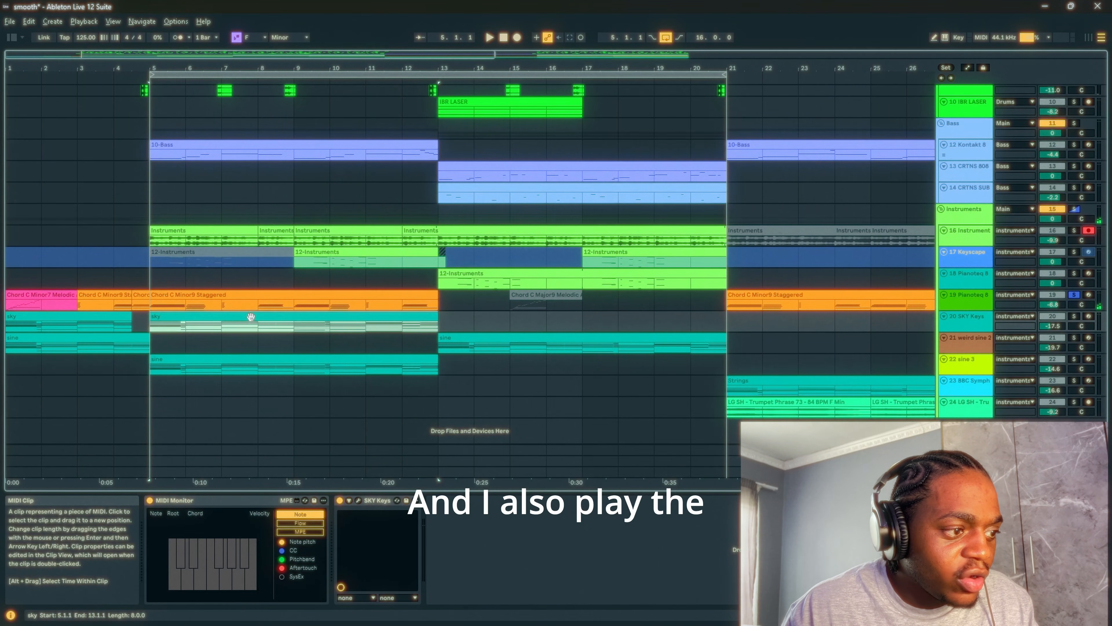
{"action": "left_click", "coordinate": [1074, 316]}
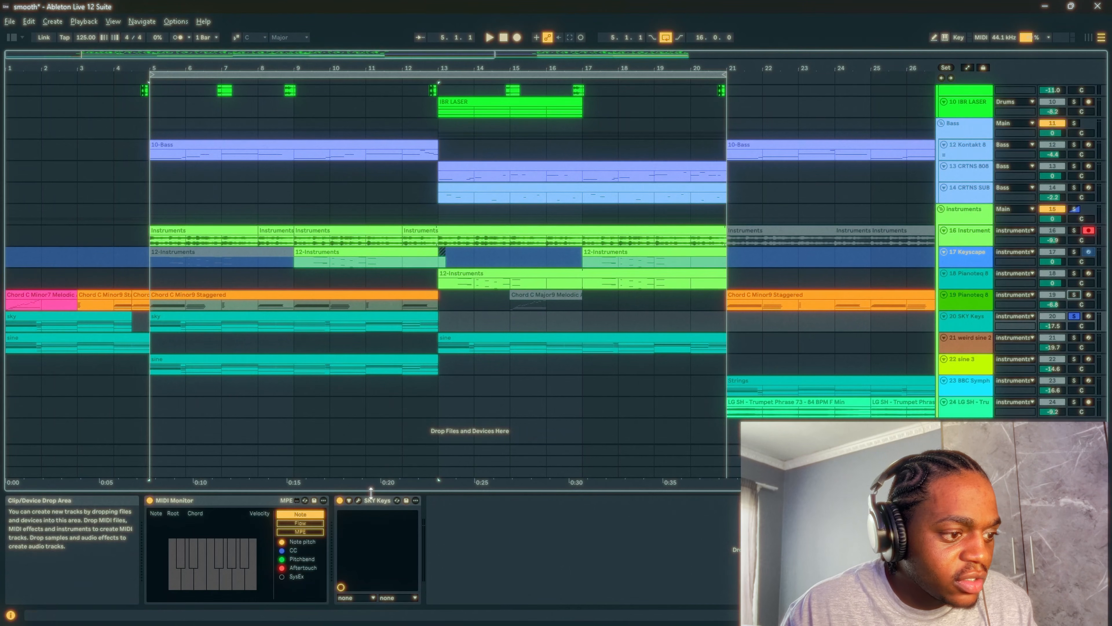
{"action": "left_click", "coordinate": [383, 515]}
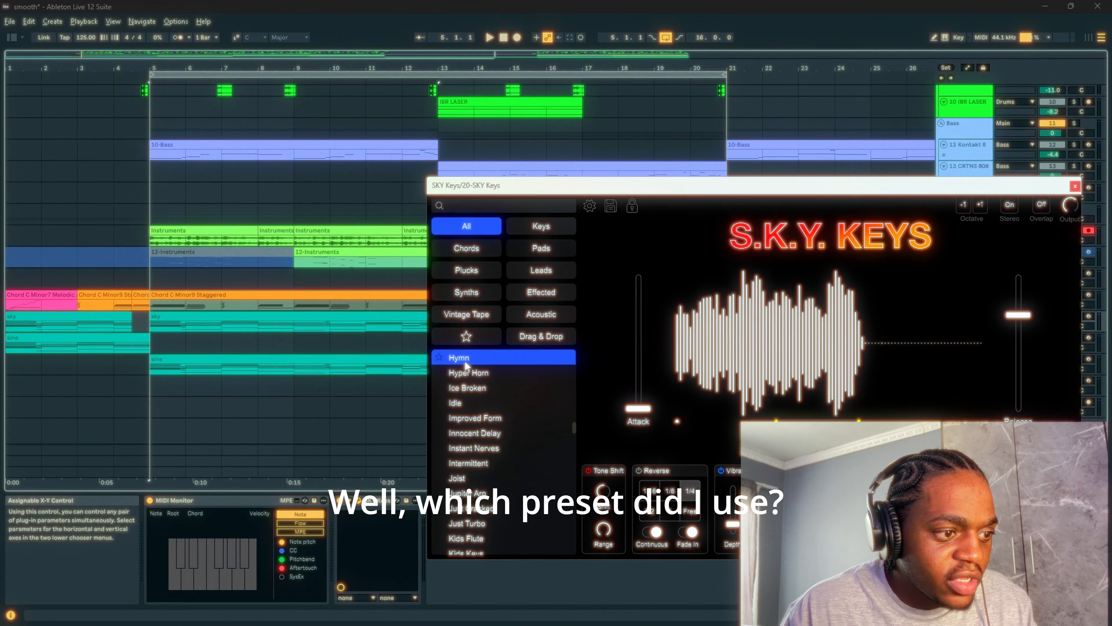
{"action": "left_click", "coordinate": [1075, 187]}
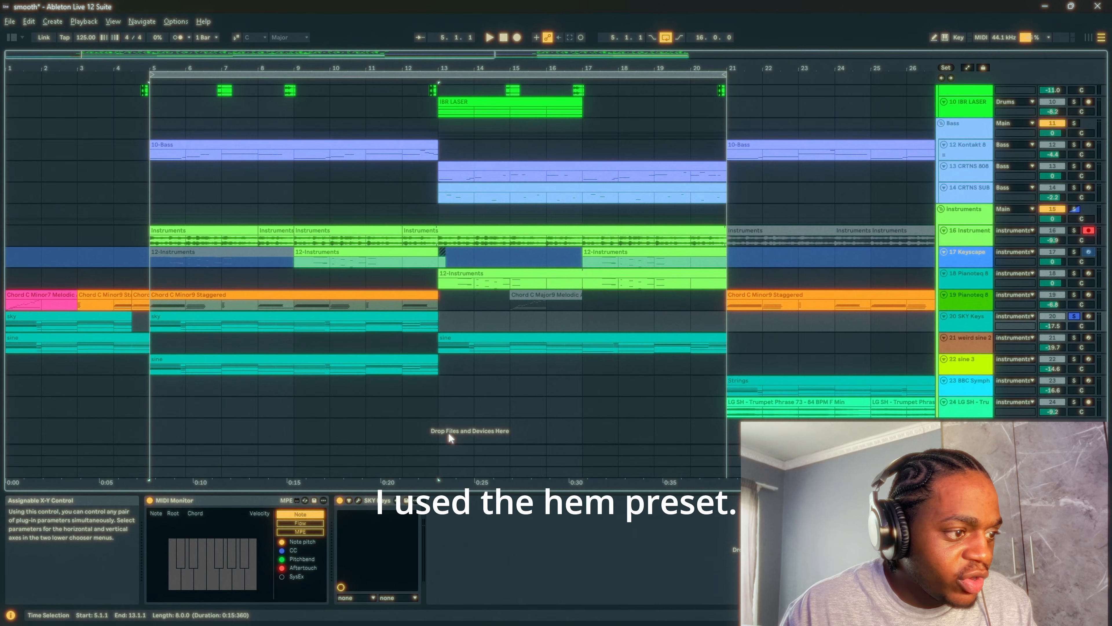
- Play the soloed SKY Keys chords from bar 5 through to bar 13
{"action": "key", "text": "space"}
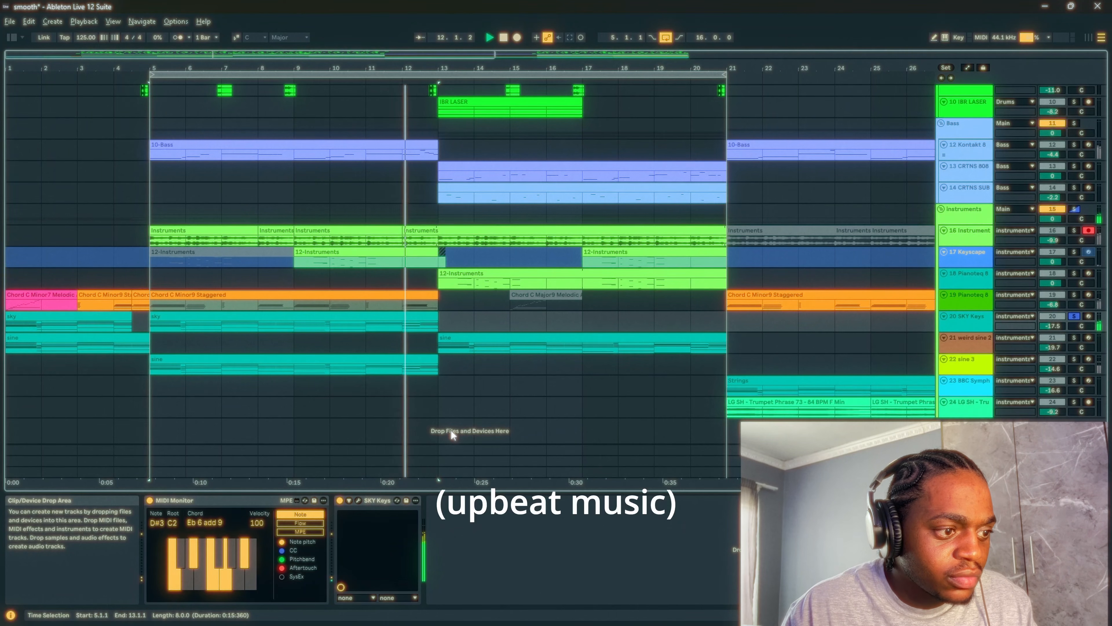
{"action": "key", "text": "space"}
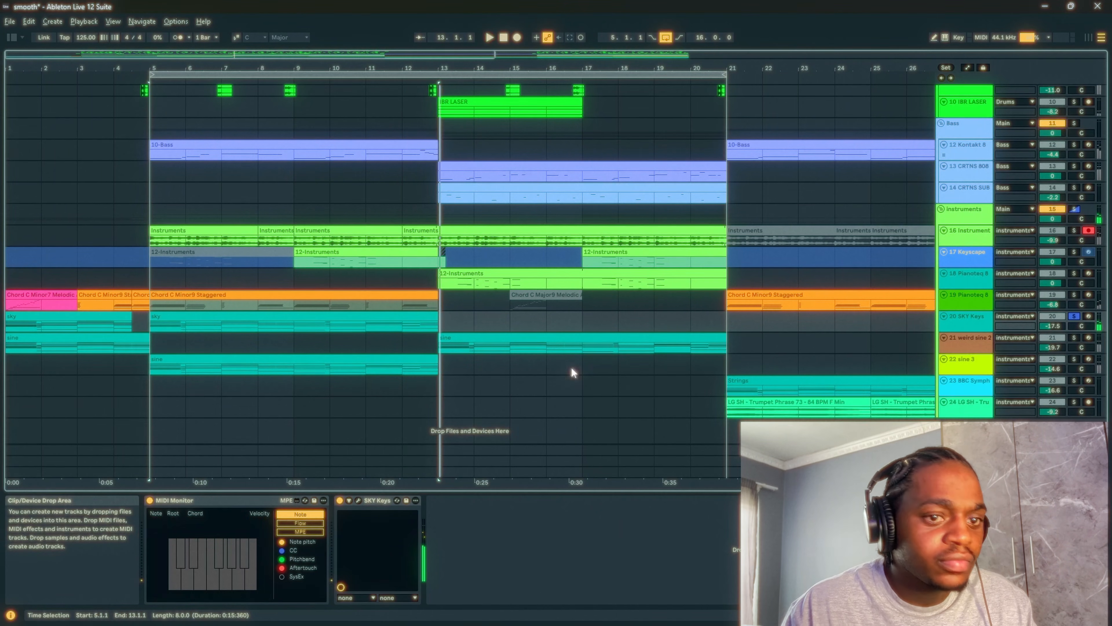
- Show the Operator device on weird sine 2 track 21 and play the track soloed from bar 13
{"action": "left_click", "coordinate": [476, 334]}
{"action": "left_click", "coordinate": [475, 333]}
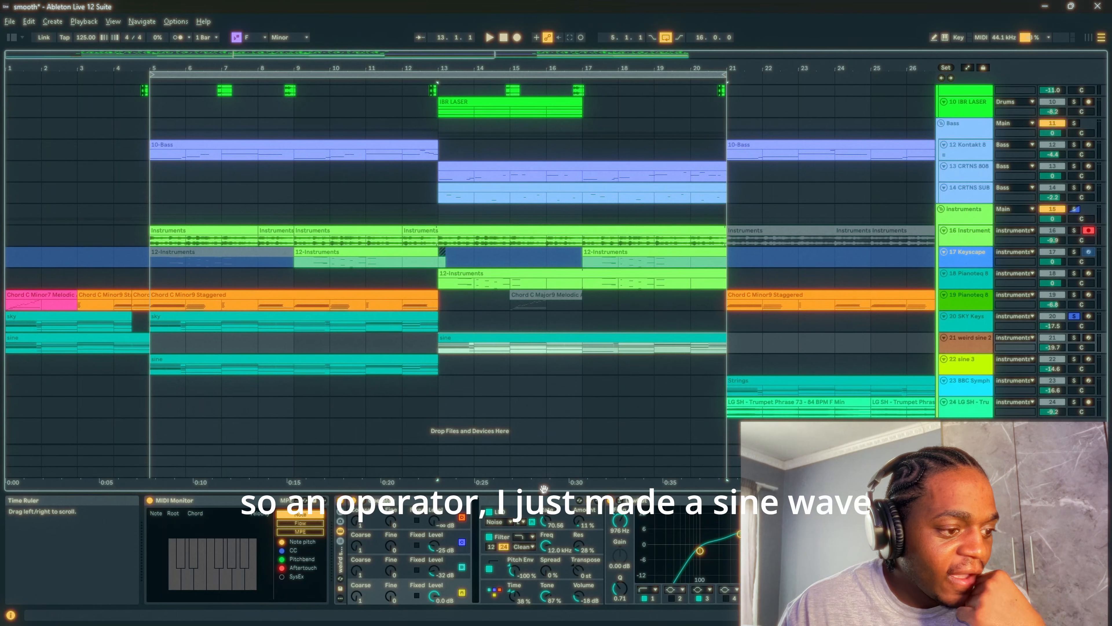
{"action": "left_click", "coordinate": [436, 605]}
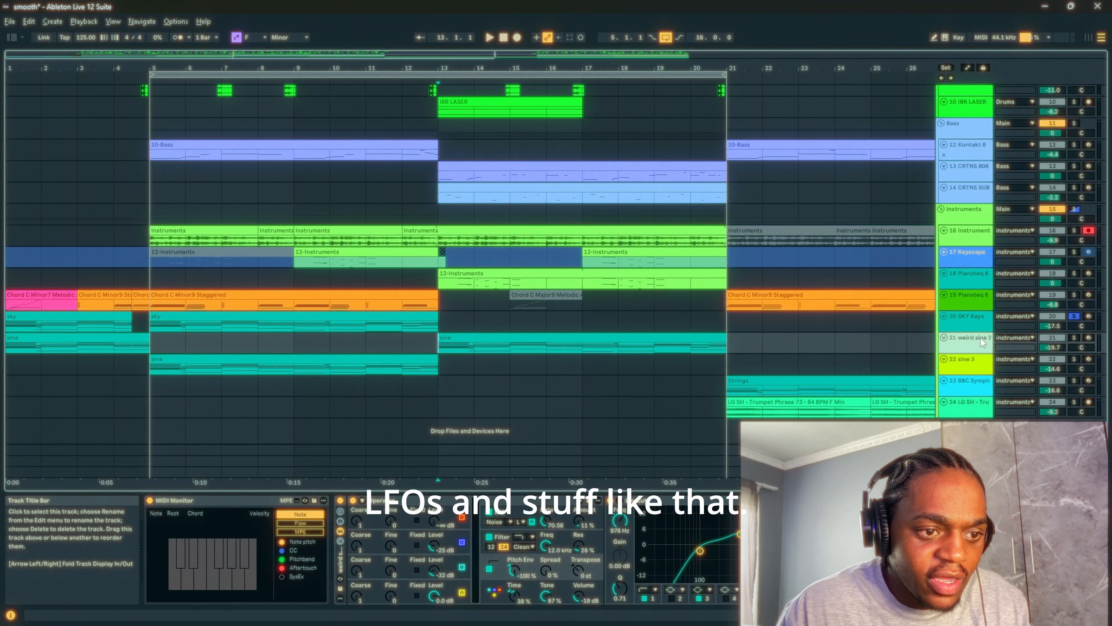
{"action": "left_click", "coordinate": [1074, 337]}
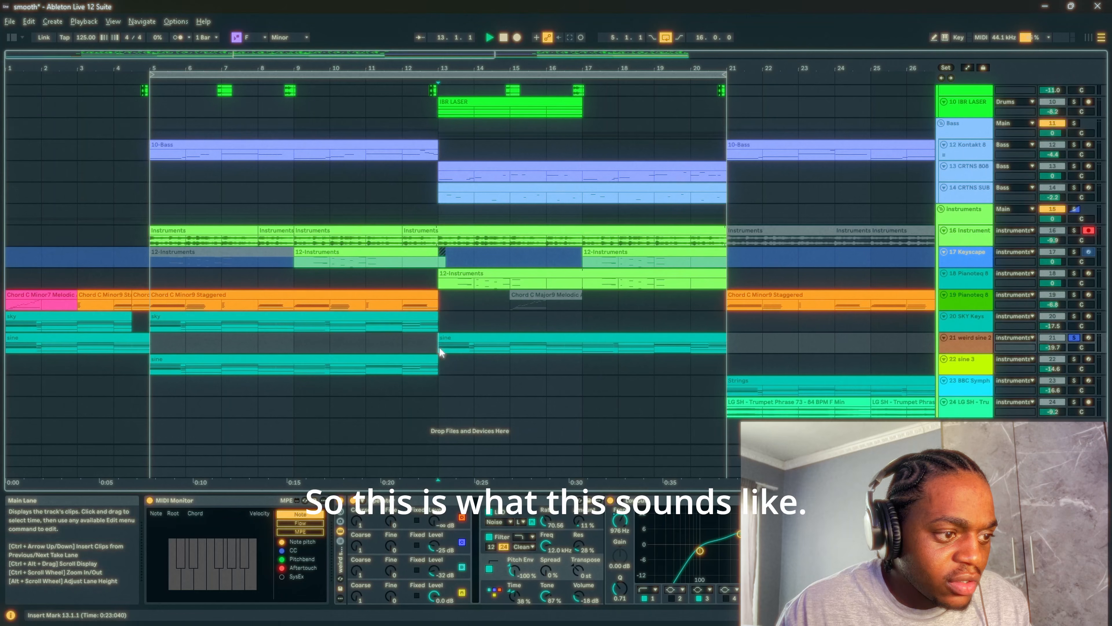
{"action": "key", "text": "space"}
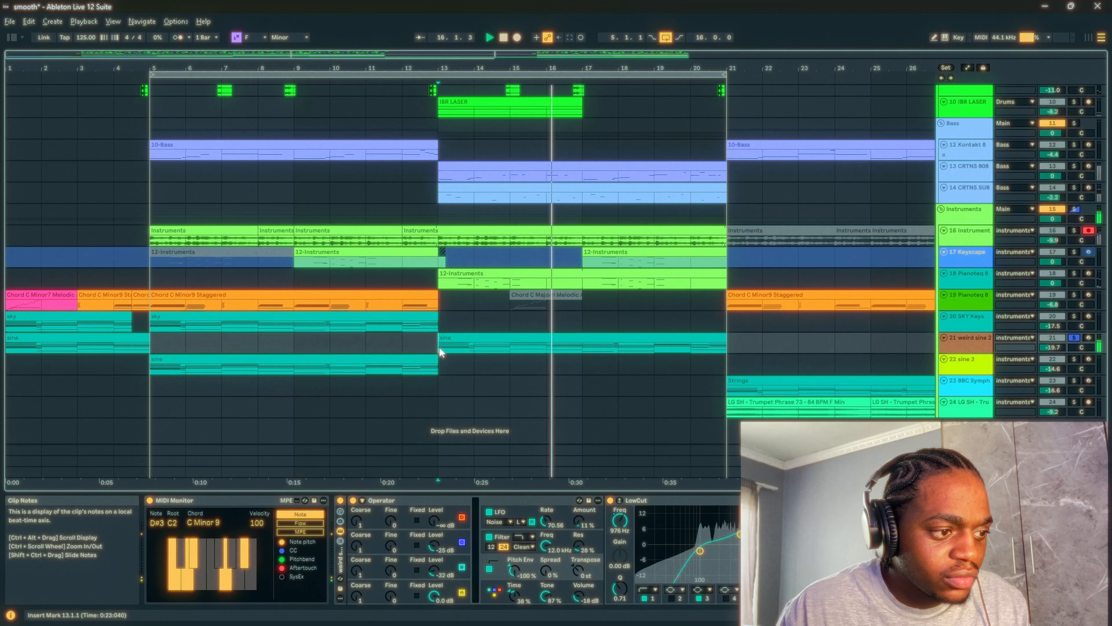
- Open the sine clip at bar 13 in the clip editor and display its MIDI Ctrl Pitch Bend envelope
{"action": "double_click", "coordinate": [494, 339]}
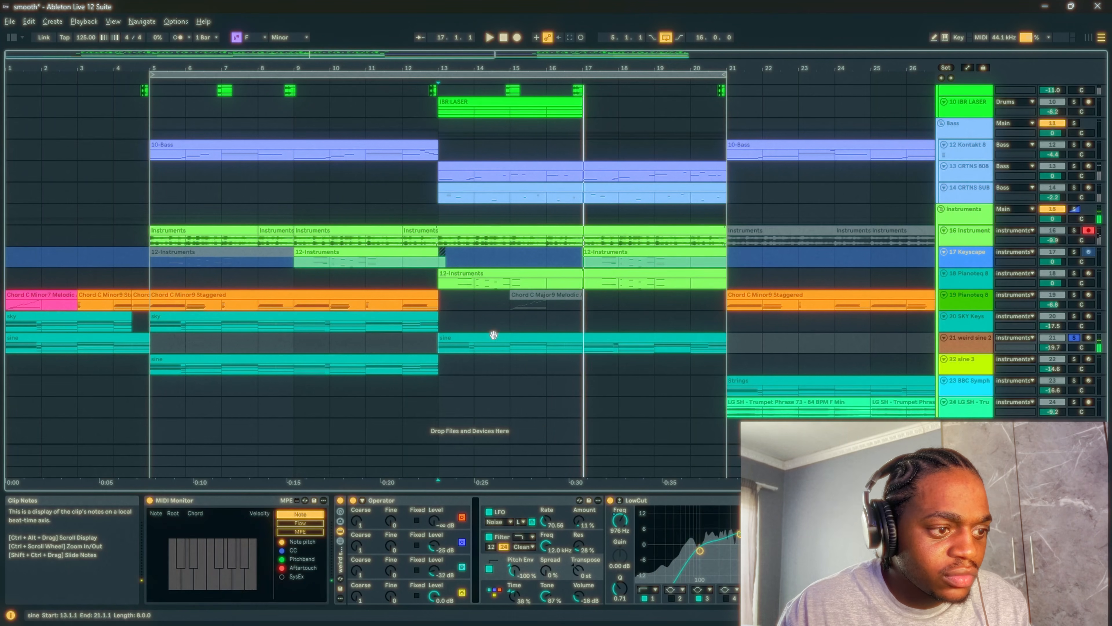
{"action": "key", "text": "ctrl+alt+e"}
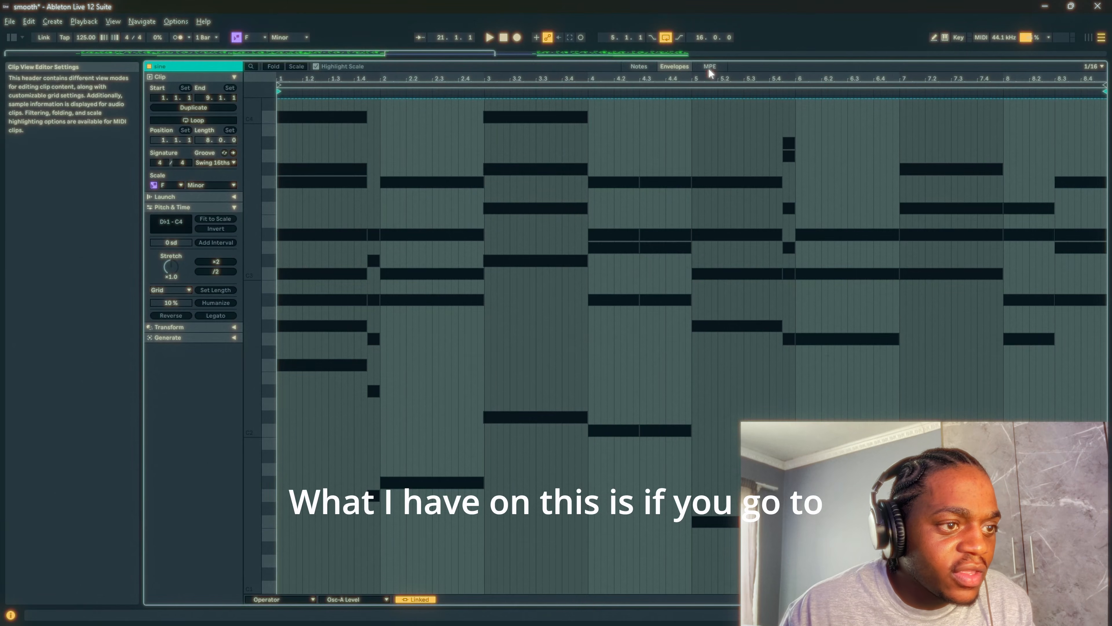
{"action": "left_click", "coordinate": [334, 599]}
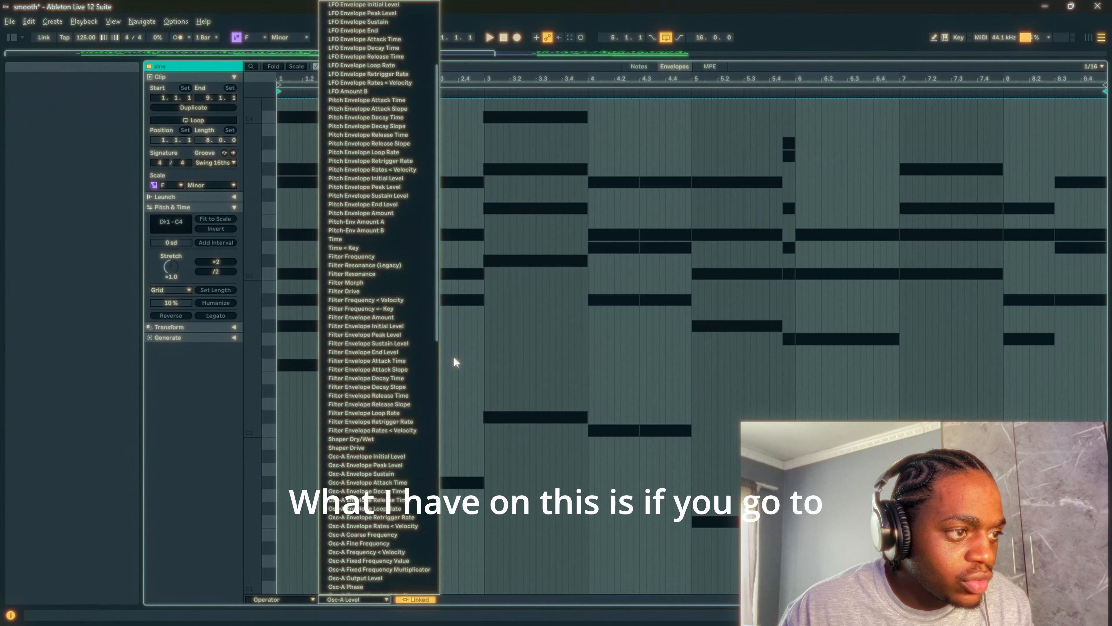
{"action": "left_click", "coordinate": [294, 599]}
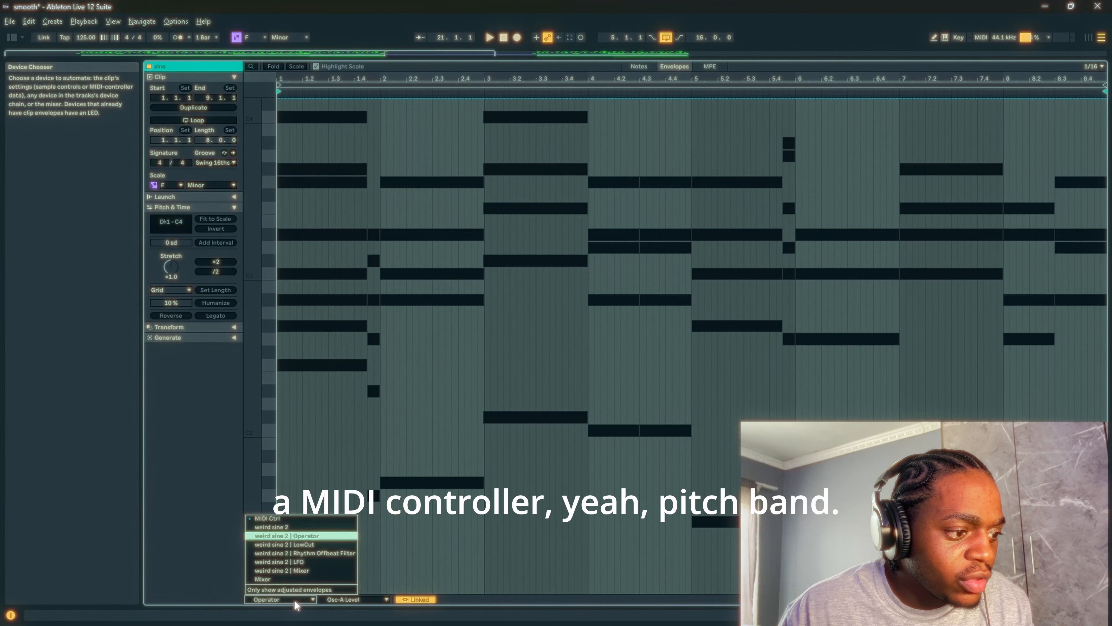
{"action": "left_click", "coordinate": [294, 519]}
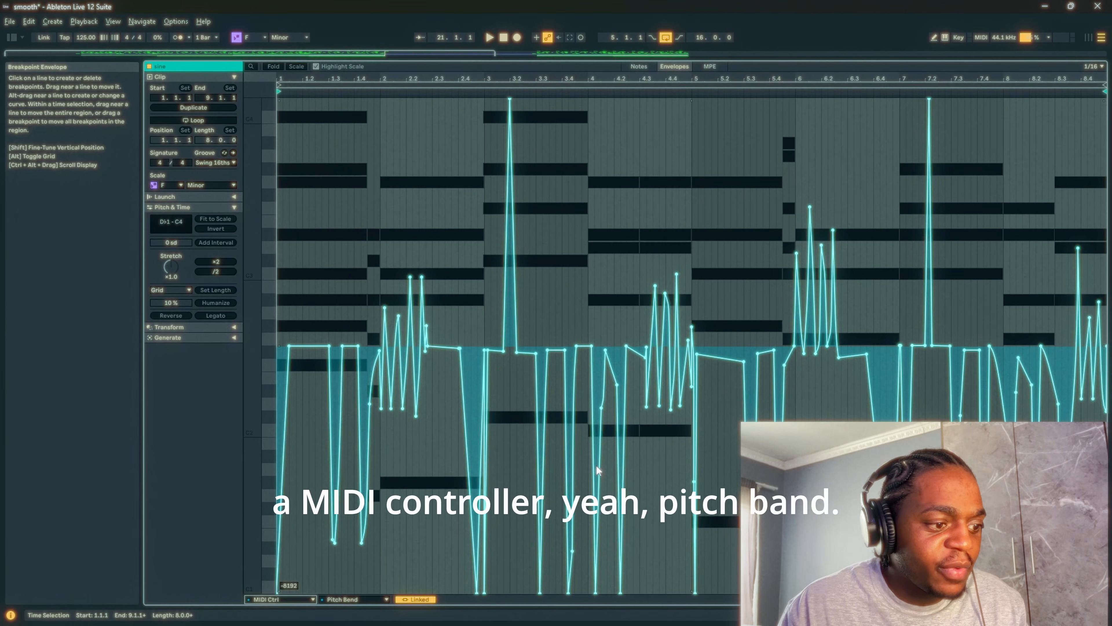
- Play the soloed sine clip while watching its pitch bend envelope, stop playback and return to the arrangement's instrument tracks
{"action": "key", "text": "space"}
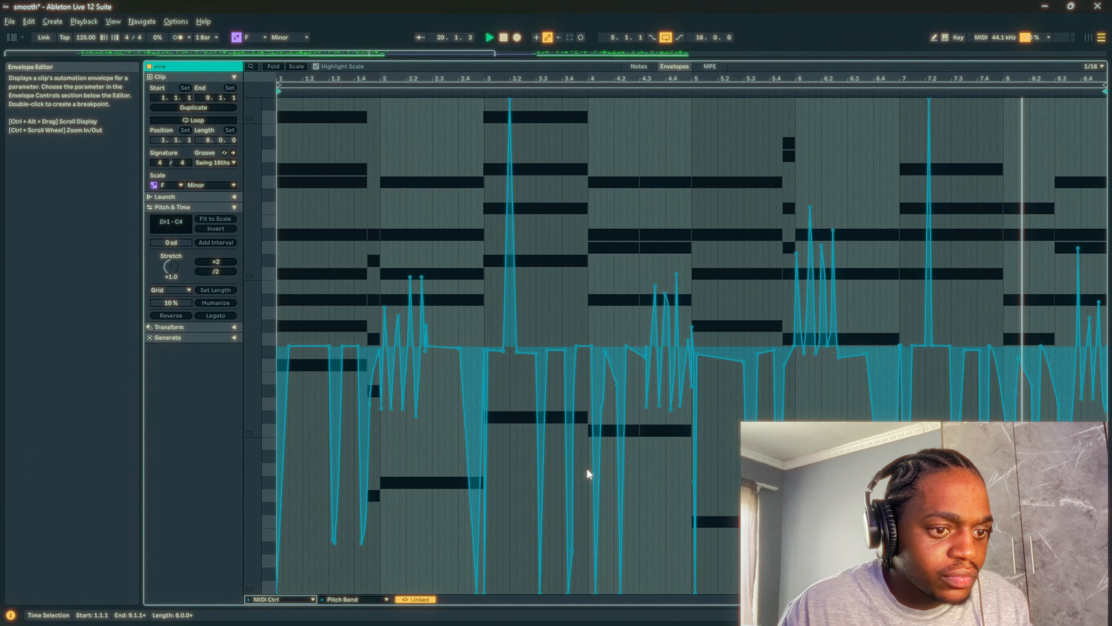
{"action": "key", "text": "shift+Tab"}
{"action": "key", "text": "space"}
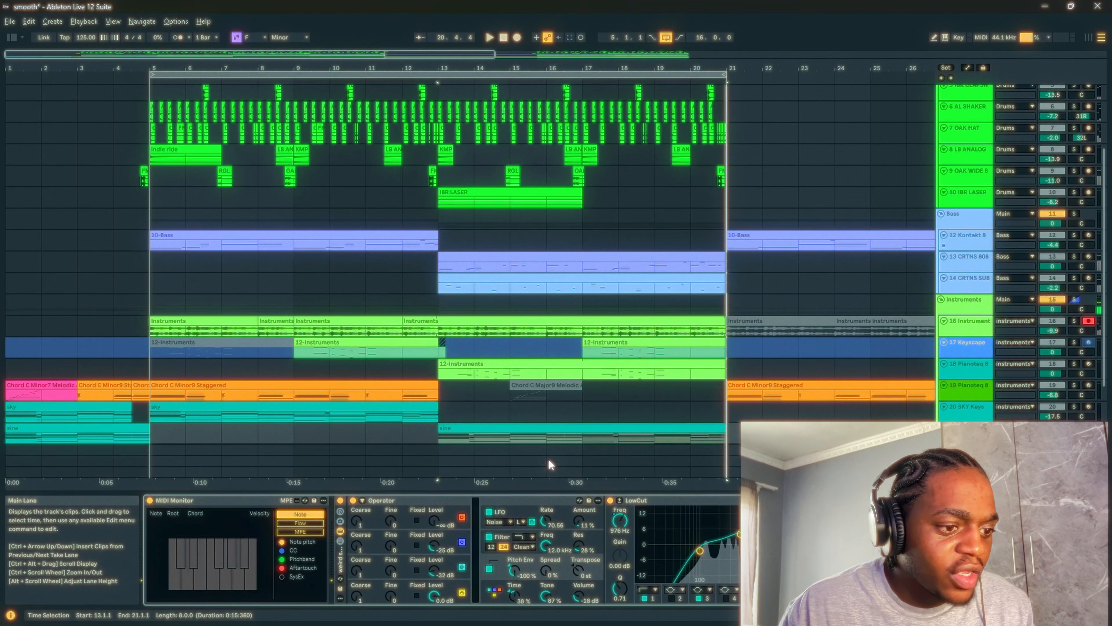
{"action": "scroll", "coordinate": [227, 382], "scroll_direction": "down", "scroll_amount": 2}
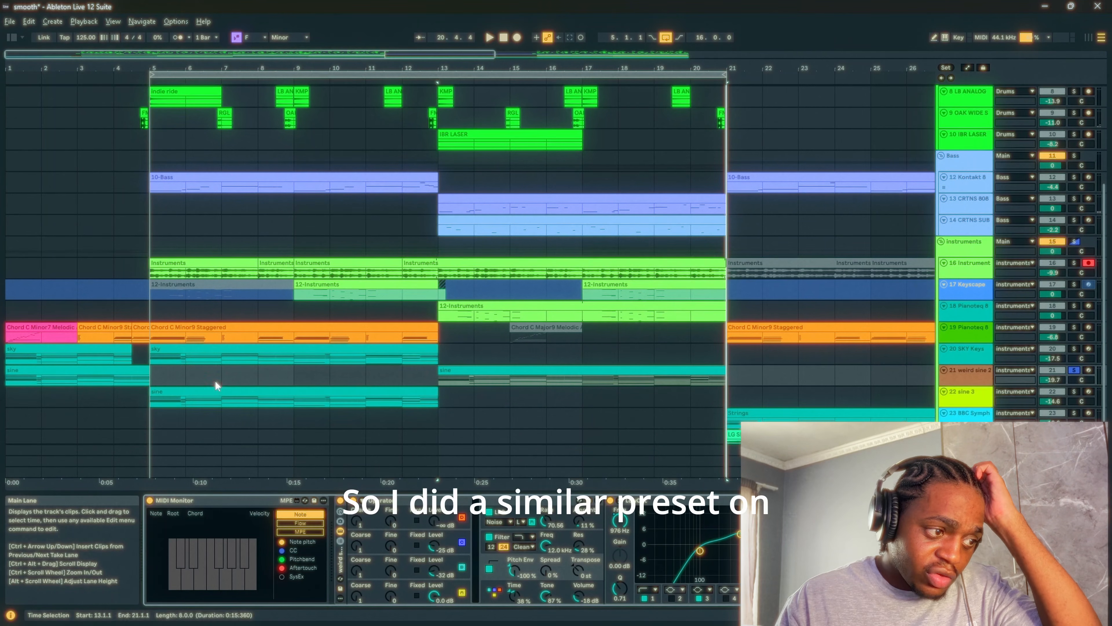
- Show the Analog device on sine 3 track 22 and play the track soloed from bar 5
{"action": "left_click", "coordinate": [199, 396]}
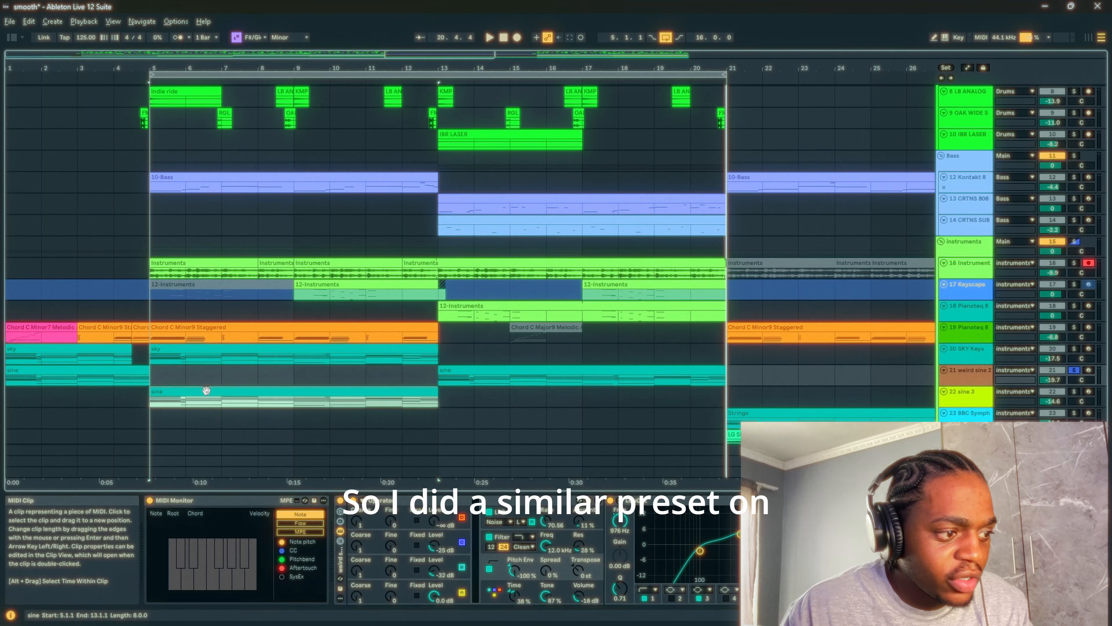
{"action": "left_click", "coordinate": [1074, 392]}
{"action": "key", "text": "space"}
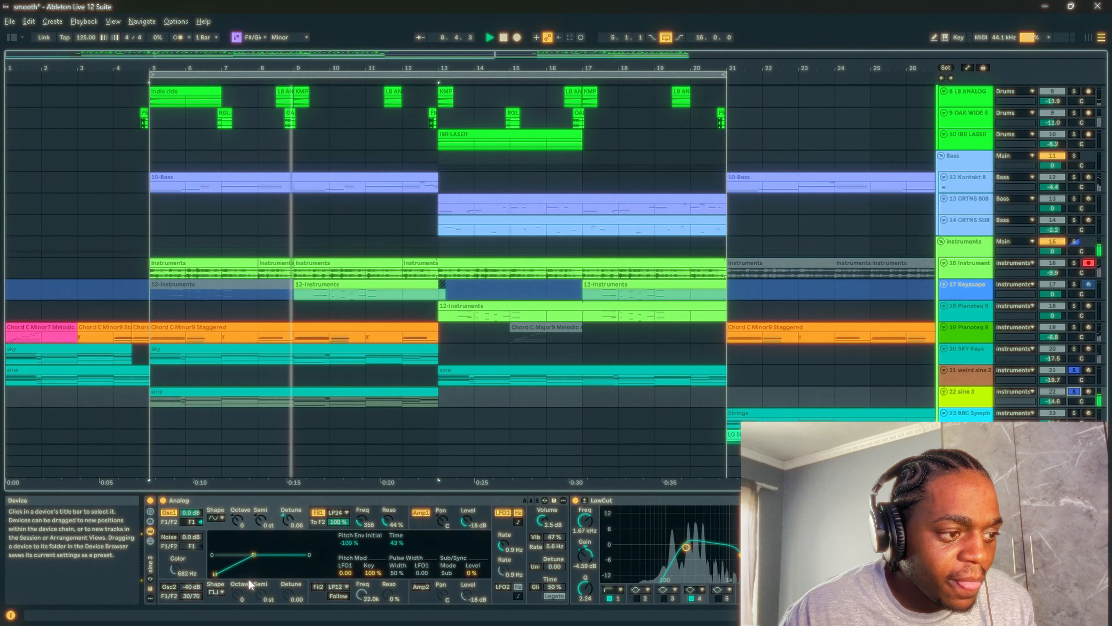
- Show the devices on BBC Symphony track 23, solo only its strings and play them from bar 21
{"action": "scroll", "coordinate": [410, 357], "scroll_direction": "down", "scroll_amount": 3}
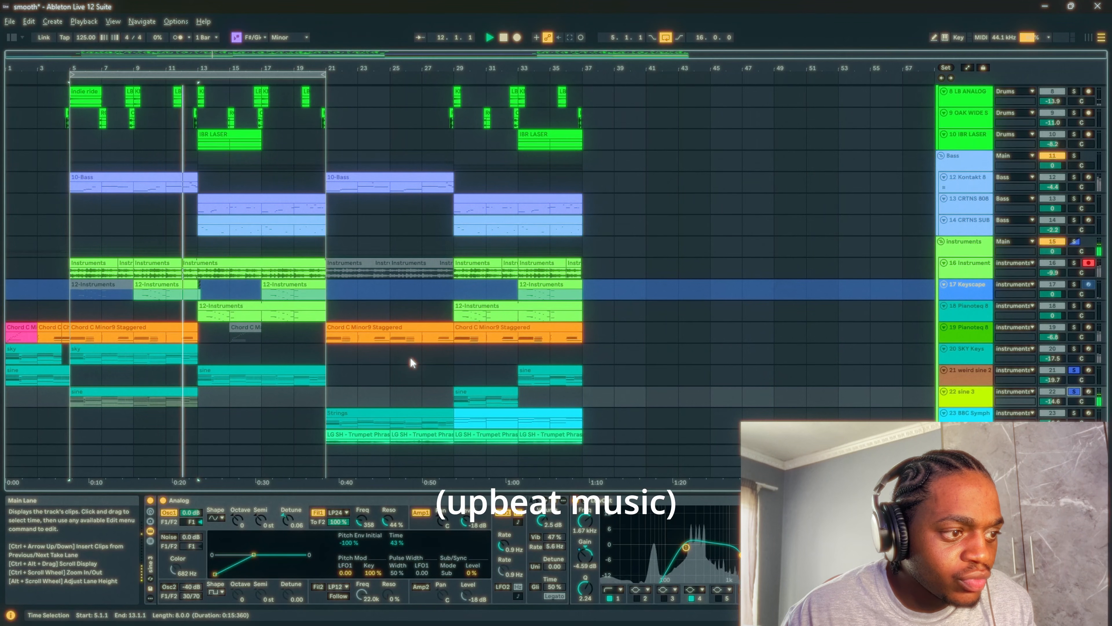
{"action": "scroll", "coordinate": [410, 356], "scroll_direction": "down", "scroll_amount": 1}
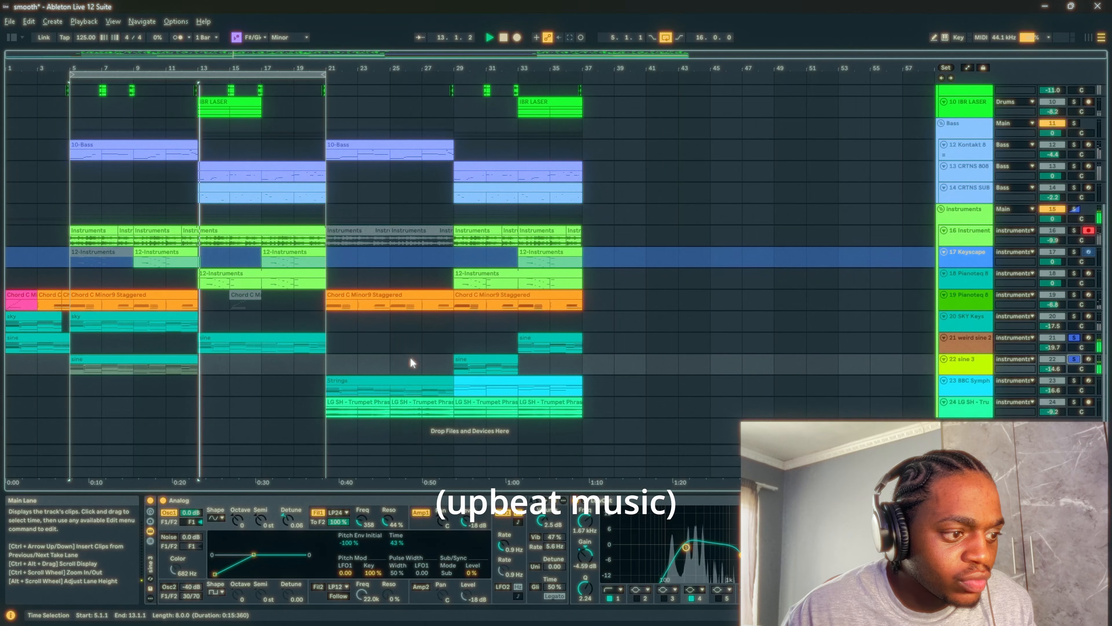
{"action": "left_click", "coordinate": [327, 399]}
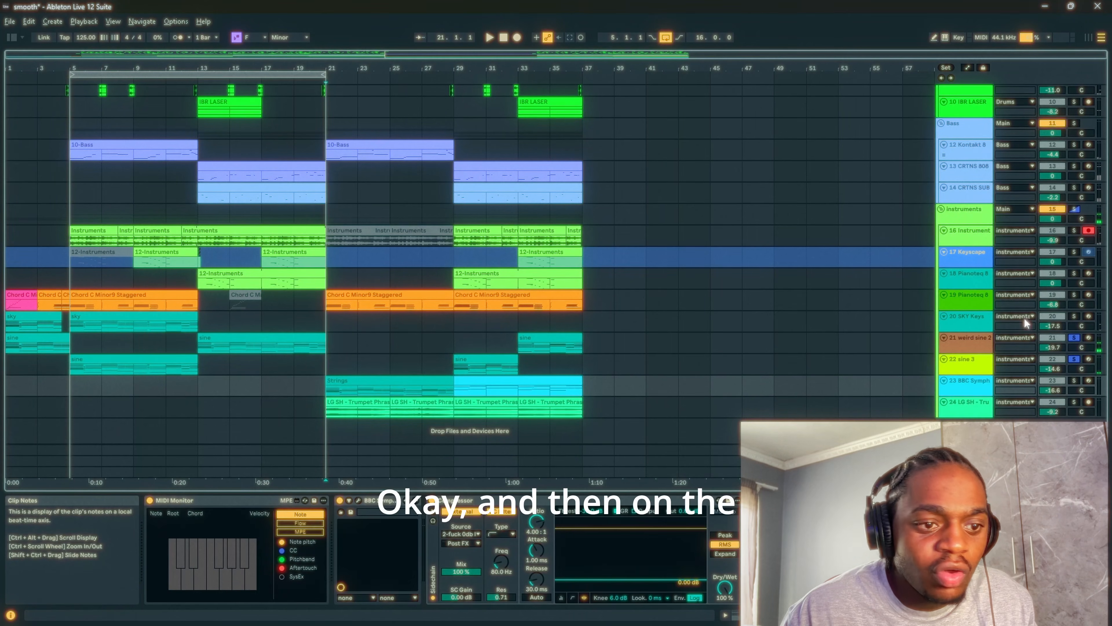
{"action": "left_click", "coordinate": [1074, 380]}
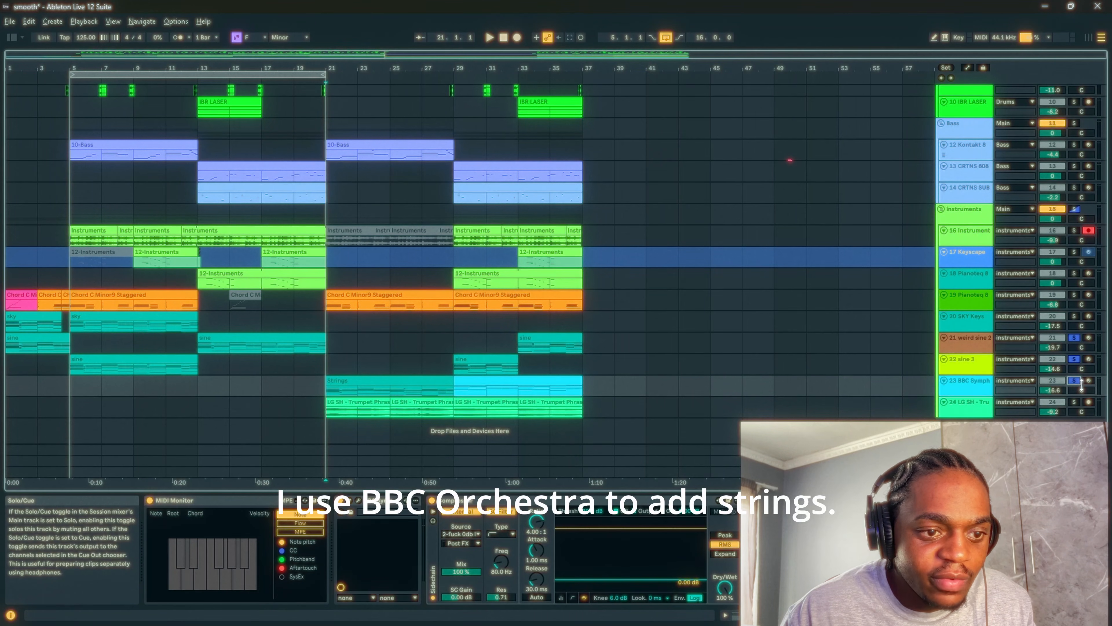
{"action": "left_click", "coordinate": [1075, 381]}
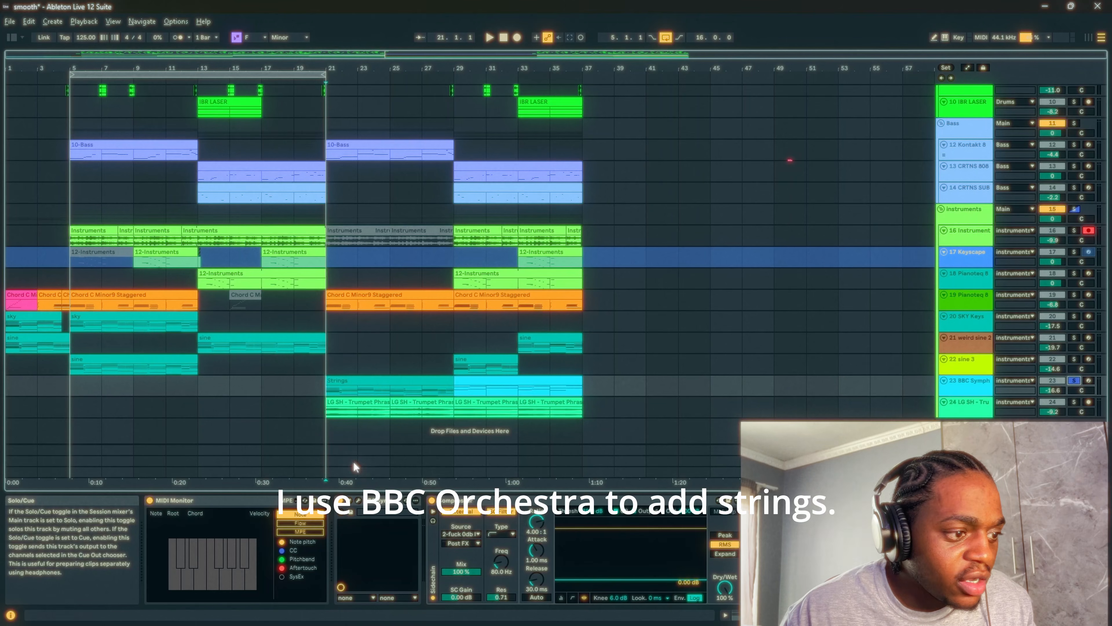
{"action": "left_click", "coordinate": [326, 393]}
{"action": "key", "text": "space"}
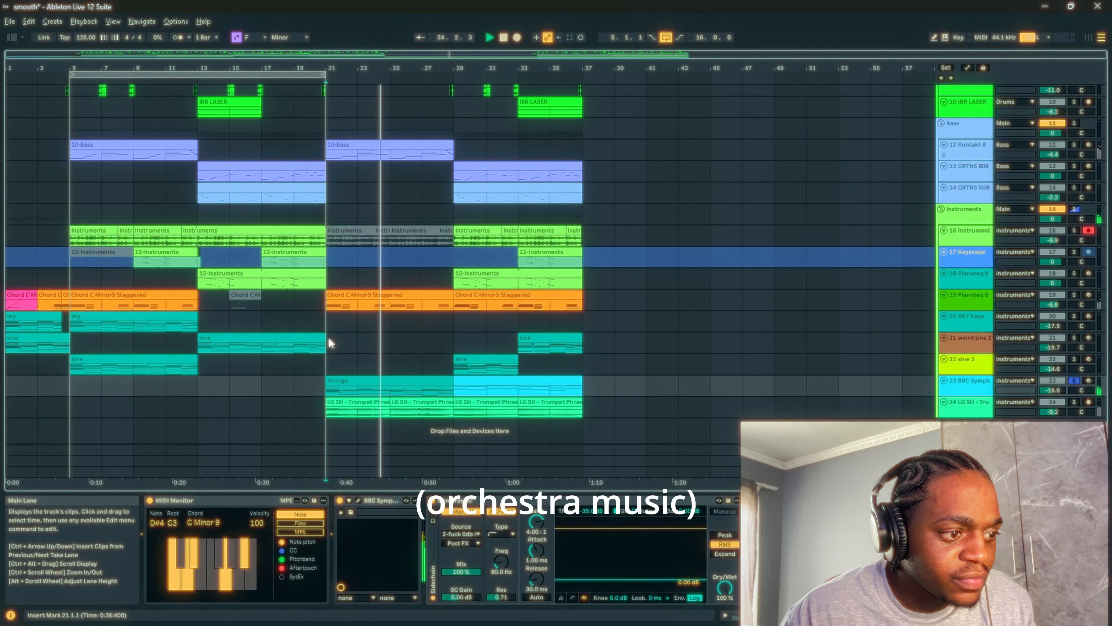
{"action": "key", "text": "space"}
- Show the effects on trumpet track 24, solo it alongside the strings and play both from bar 21
{"action": "left_click", "coordinate": [326, 414]}
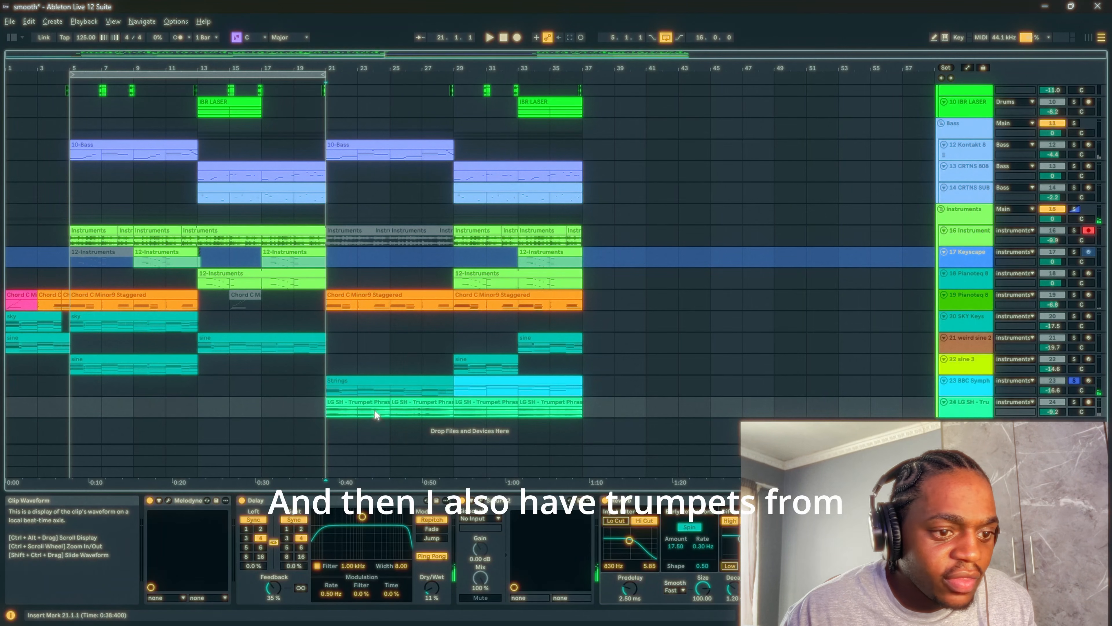
{"action": "left_click", "coordinate": [1078, 400]}
{"action": "left_click", "coordinate": [327, 414]}
{"action": "key", "text": "space"}
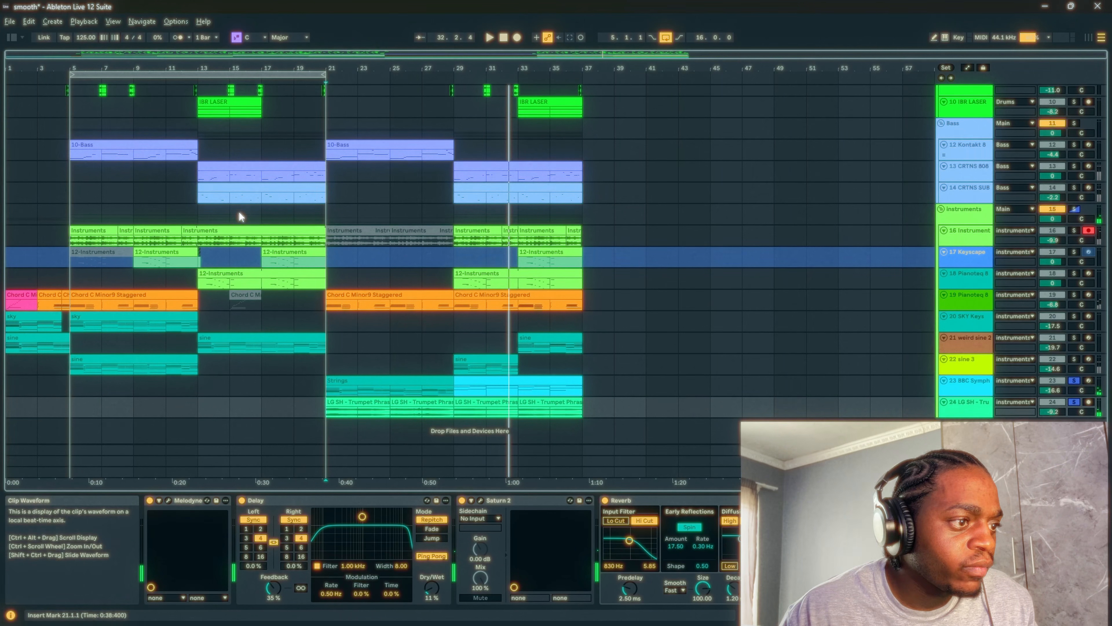
- Show the Drums group's effects and view the 413 Tape Saturator's settings, closing its window when done
{"action": "scroll", "coordinate": [447, 383], "scroll_direction": "up", "scroll_amount": 5}
{"action": "scroll", "coordinate": [448, 382], "scroll_direction": "up", "scroll_amount": 2}
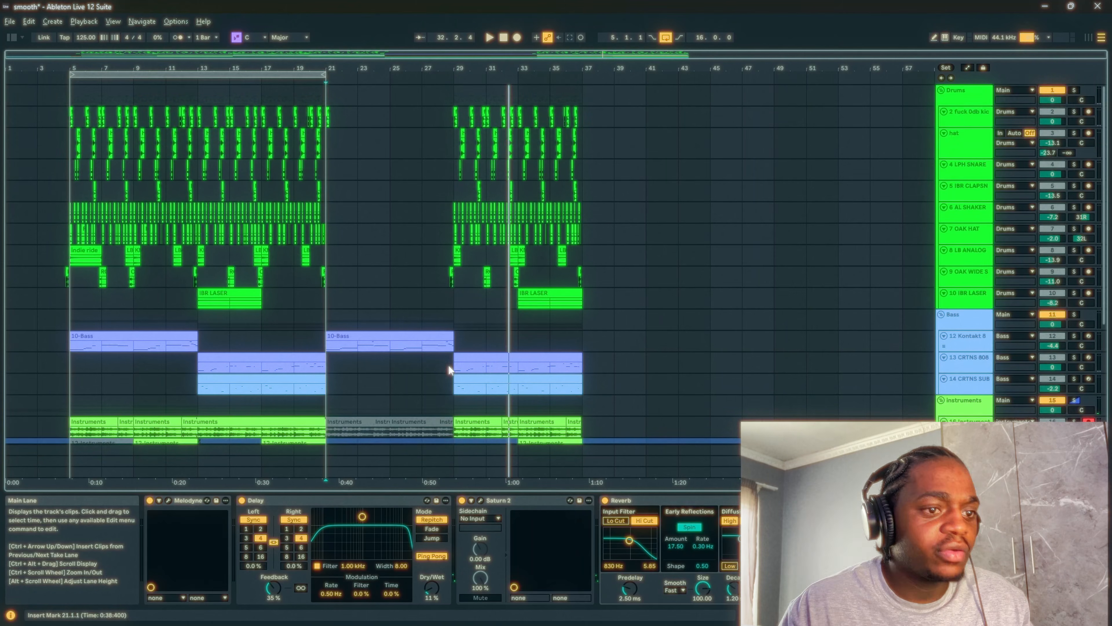
{"action": "left_click", "coordinate": [950, 95]}
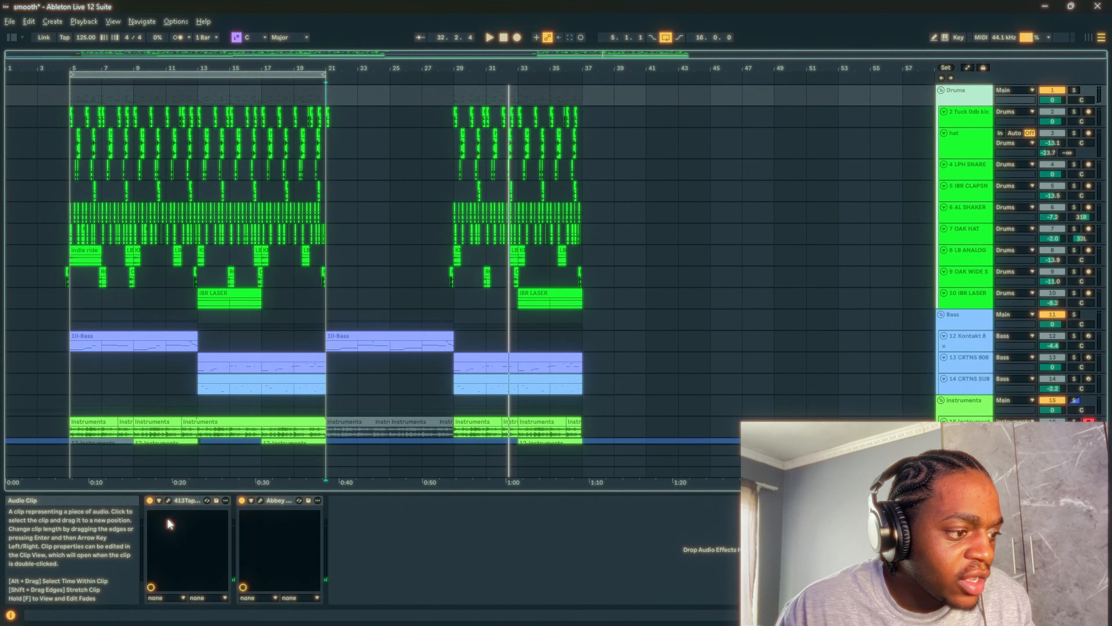
{"action": "left_click", "coordinate": [169, 501]}
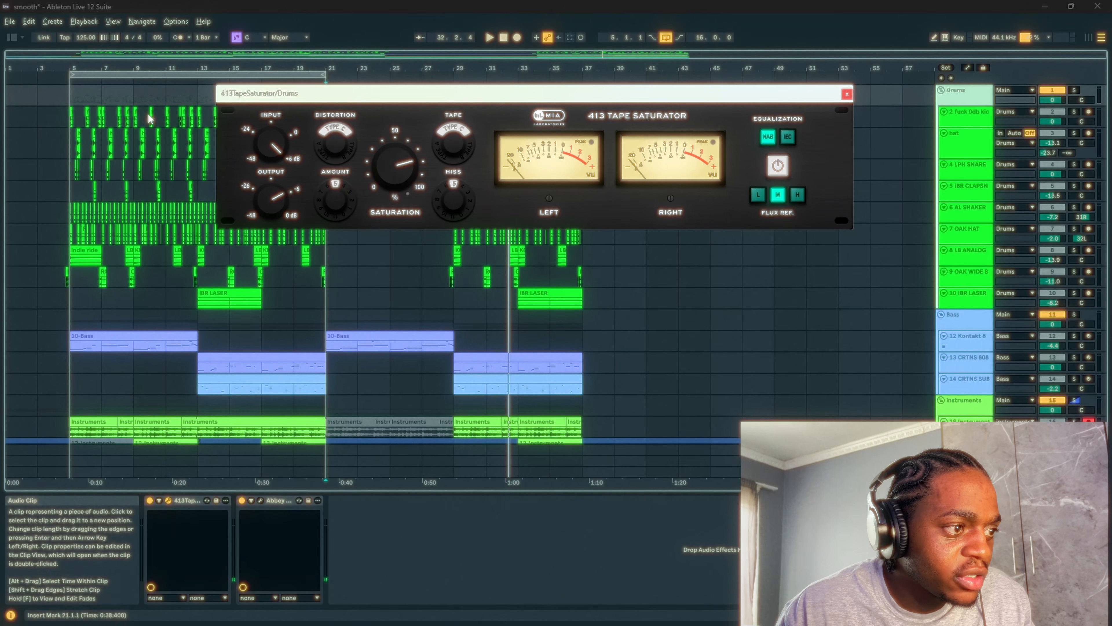
{"action": "left_click", "coordinate": [847, 94]}
- Open the Drums group's Abbey Road Saturator and examine its Post EQ settings
{"action": "left_click", "coordinate": [261, 499]}
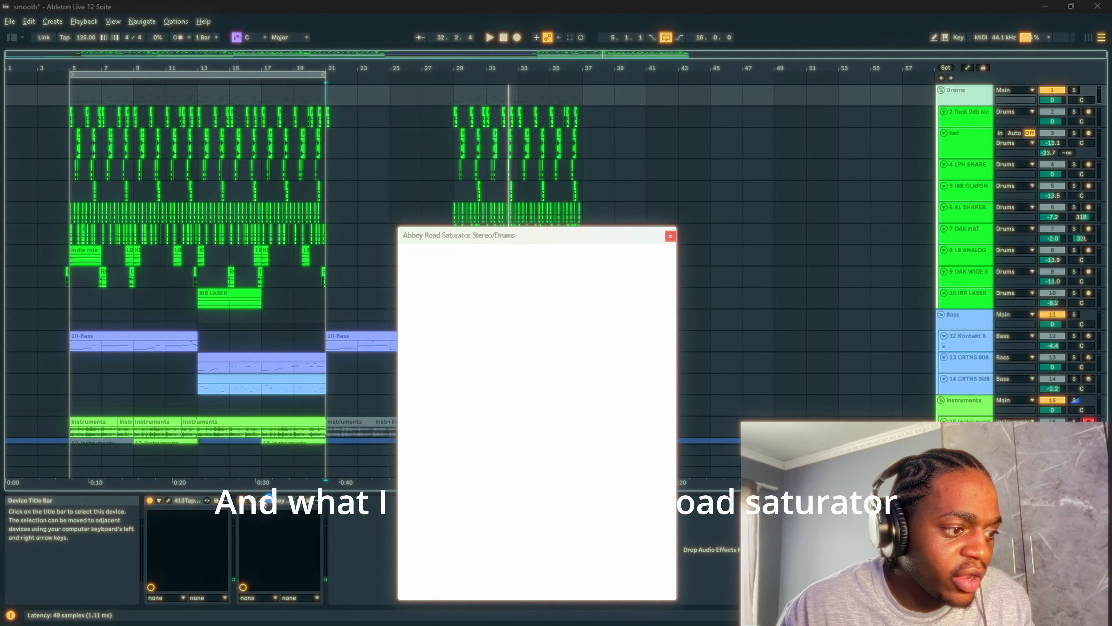
{"action": "left_click", "coordinate": [263, 501]}
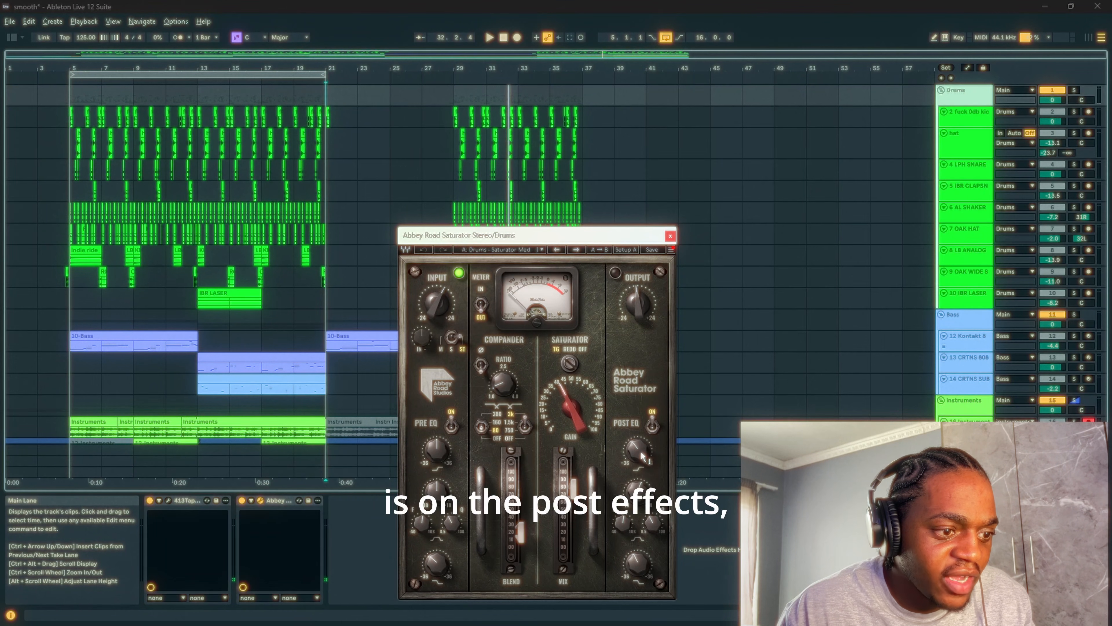
{"action": "mouse_move", "coordinate": [639, 450]}
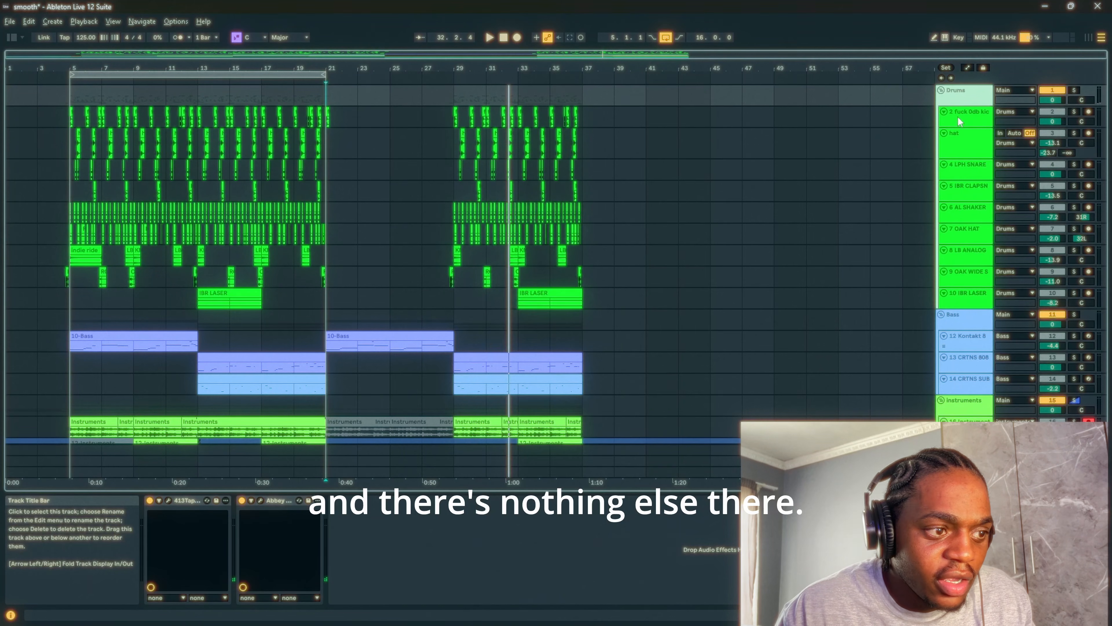
- Check the device chains of the kick and hat tracks and of the Bass group
{"action": "left_click", "coordinate": [957, 117]}
{"action": "left_click", "coordinate": [959, 143]}
{"action": "scroll", "coordinate": [960, 153], "scroll_direction": "down", "scroll_amount": 2}
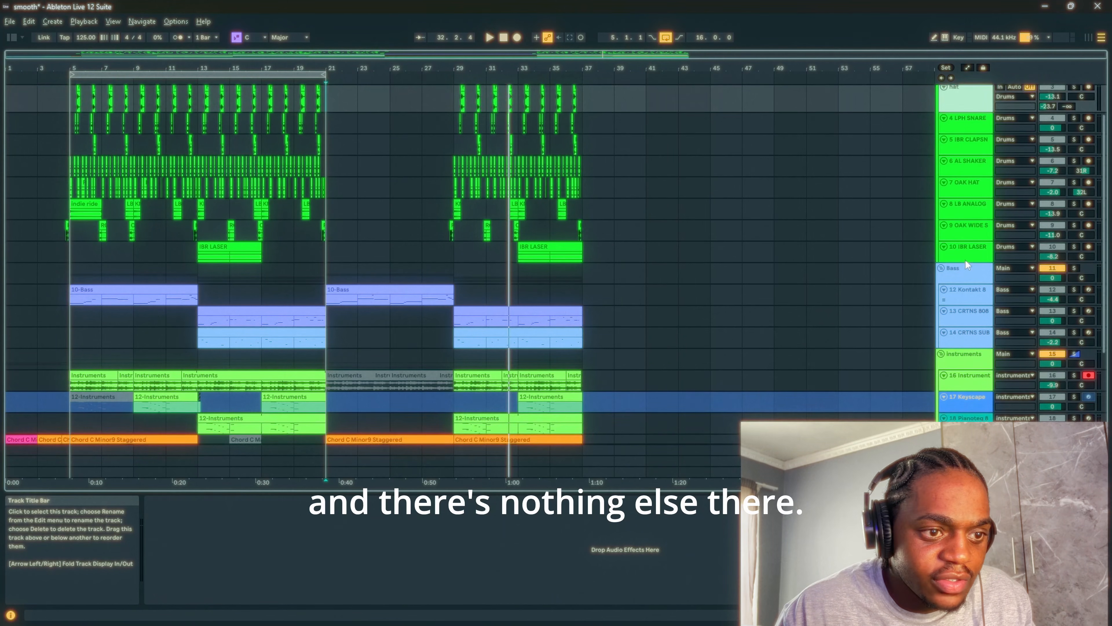
{"action": "left_click", "coordinate": [959, 274]}
- Check the Instruments group's device chain, and briefly view the Portal plug-in on sample track 16
{"action": "scroll", "coordinate": [886, 311], "scroll_direction": "down", "scroll_amount": 2}
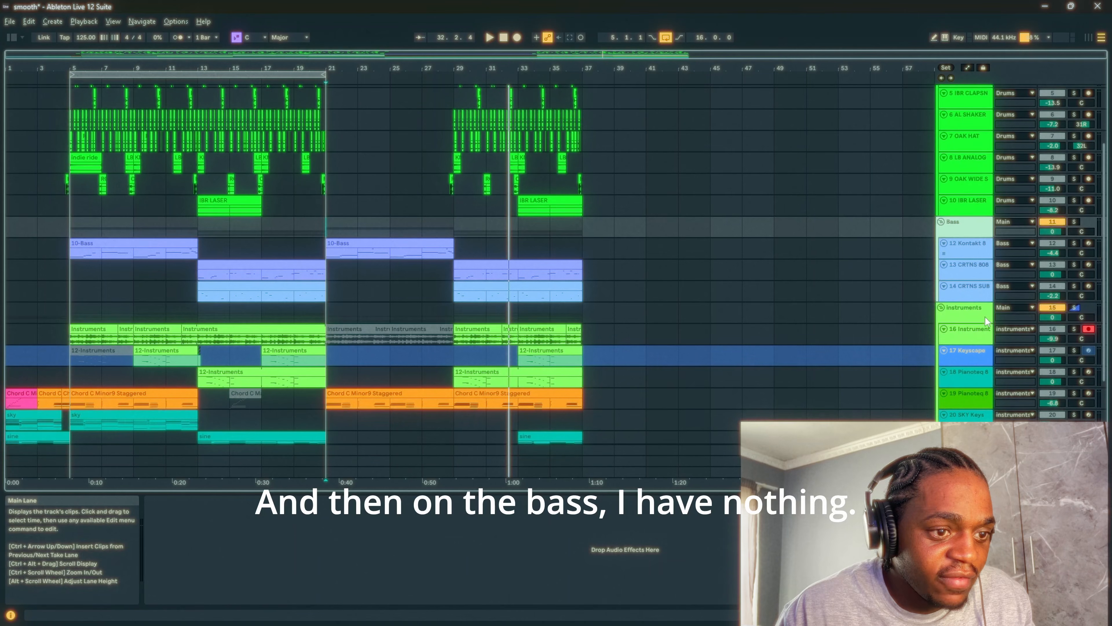
{"action": "left_click", "coordinate": [978, 317]}
{"action": "scroll", "coordinate": [978, 317], "scroll_direction": "down", "scroll_amount": 3}
{"action": "left_click", "coordinate": [968, 268]}
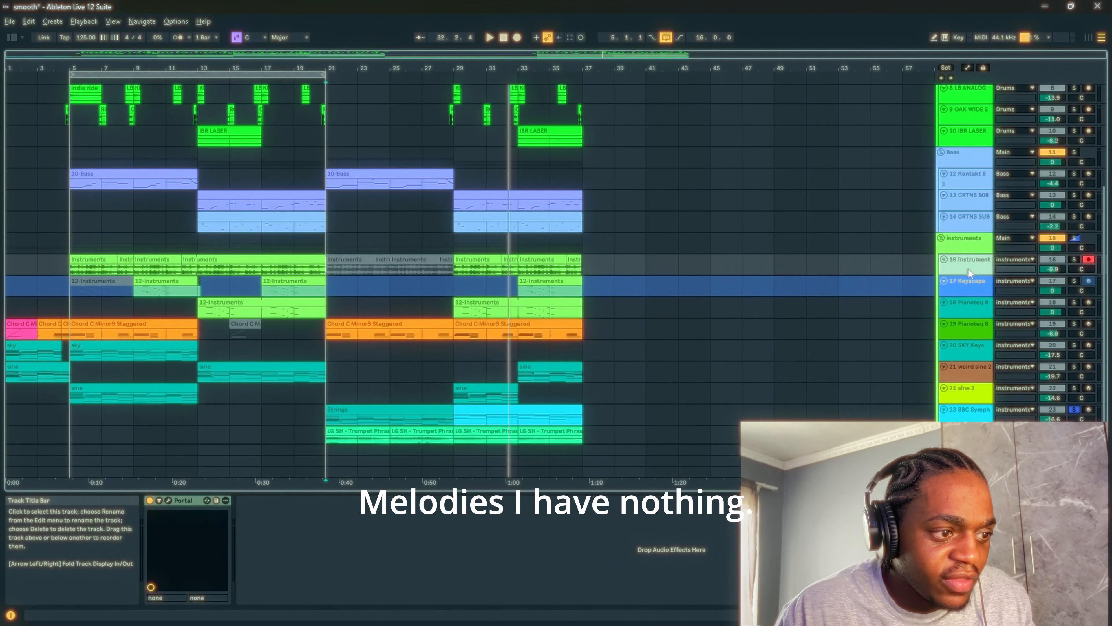
{"action": "left_click", "coordinate": [168, 500]}
{"action": "left_click", "coordinate": [168, 501]}
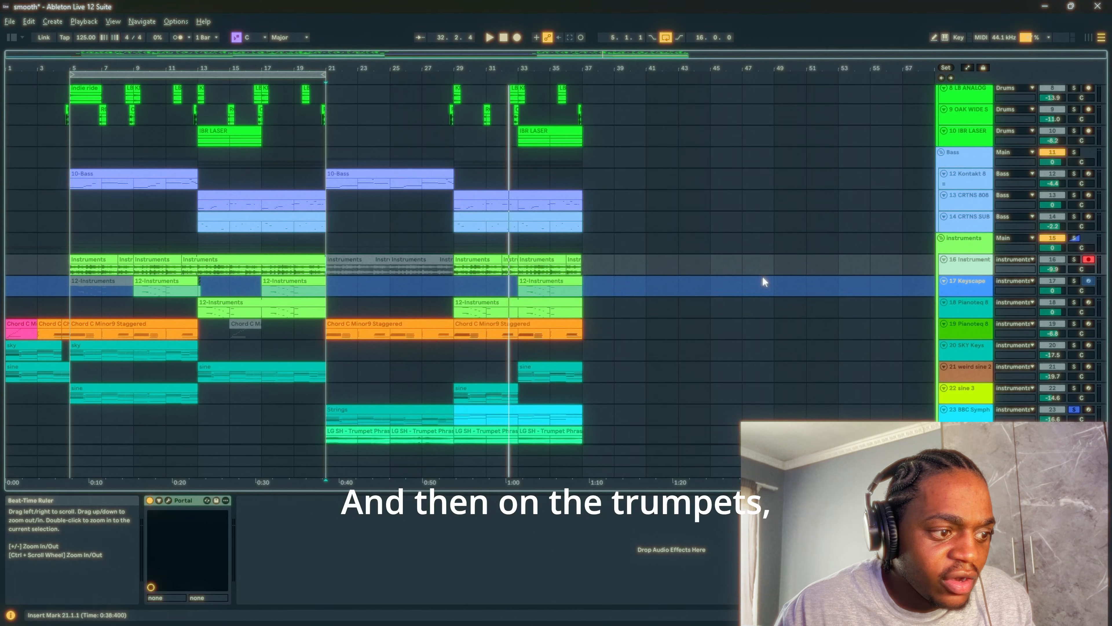
- Show the effects chain on trumpet track 24, and open the tape plug-in on the main track
{"action": "scroll", "coordinate": [942, 373], "scroll_direction": "down", "scroll_amount": 2}
{"action": "left_click", "coordinate": [964, 407]}
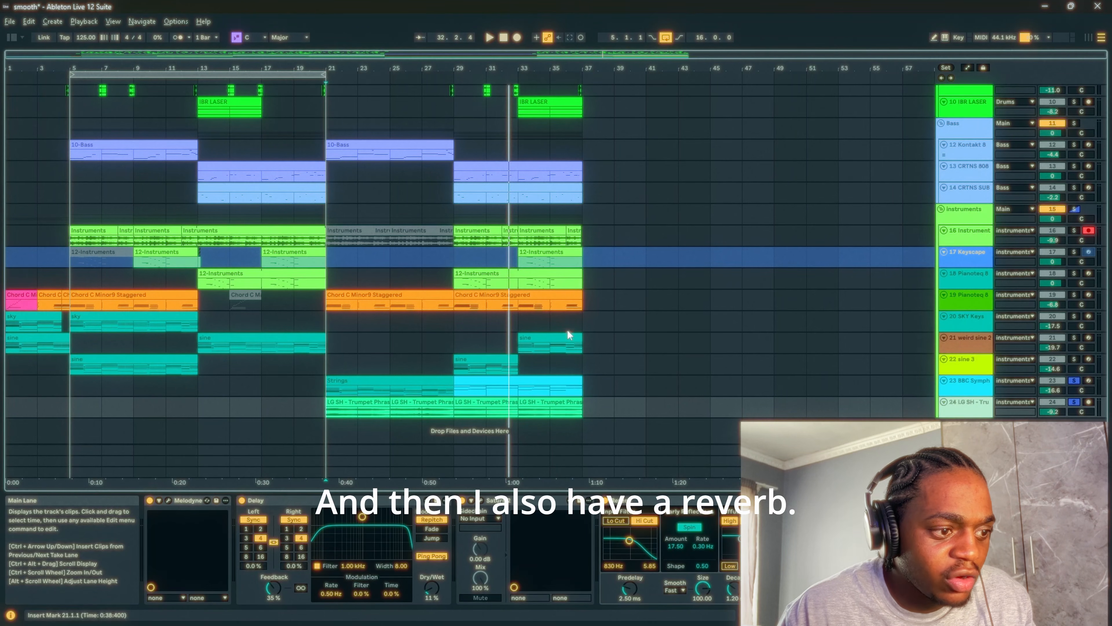
{"action": "left_click", "coordinate": [966, 472]}
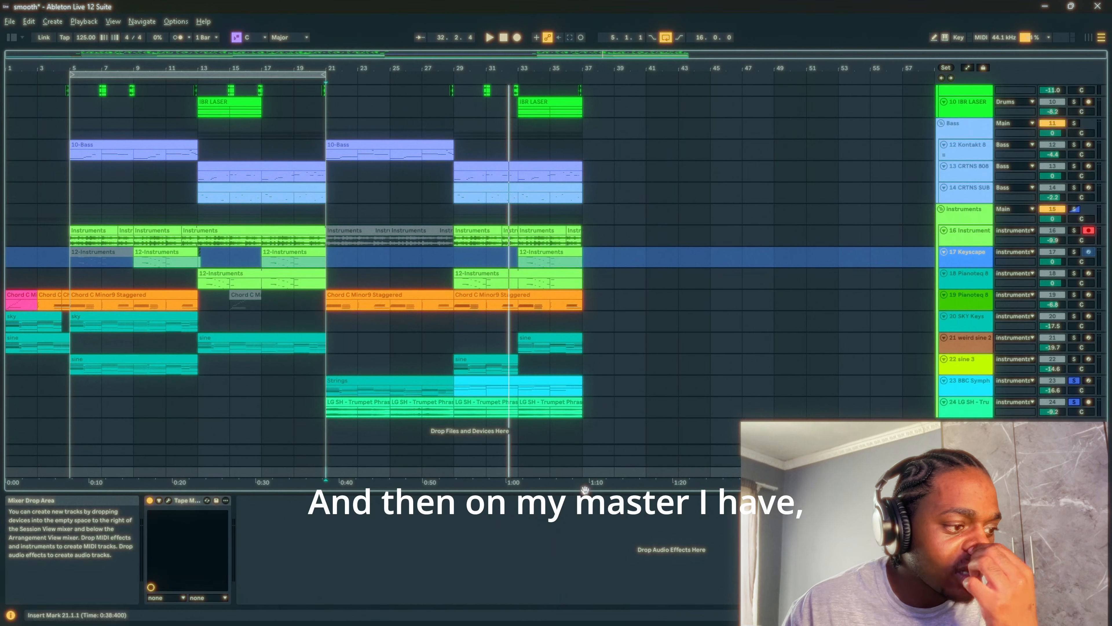
{"action": "left_click", "coordinate": [168, 500]}
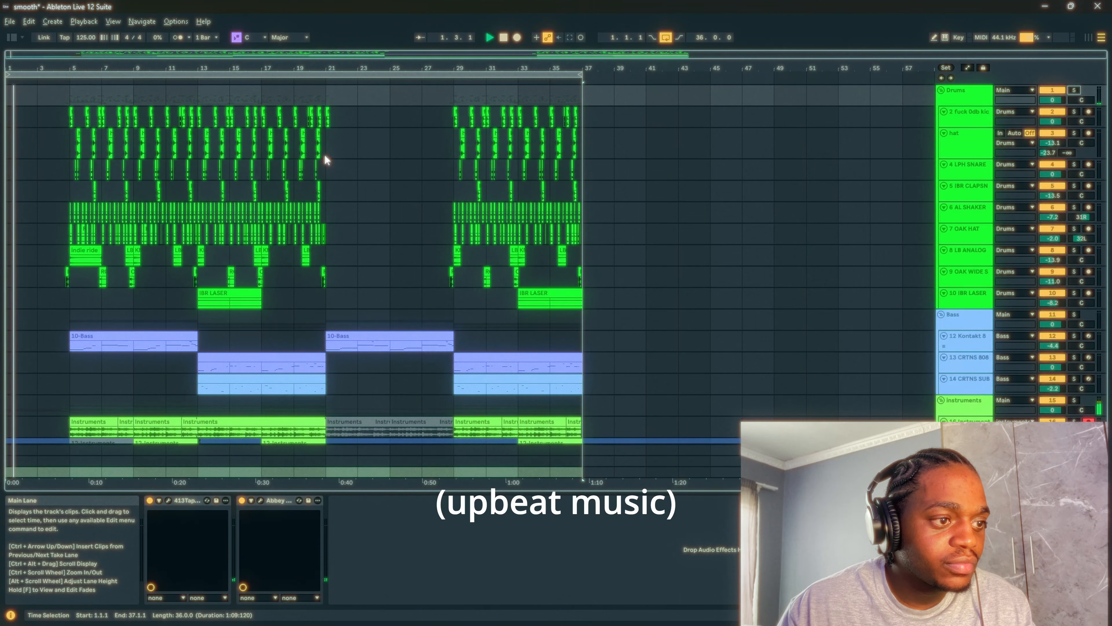
- Turn off the tape plug-in on the main track while the full arrangement plays
{"action": "scroll", "coordinate": [427, 168], "scroll_direction": "down", "scroll_amount": 3}
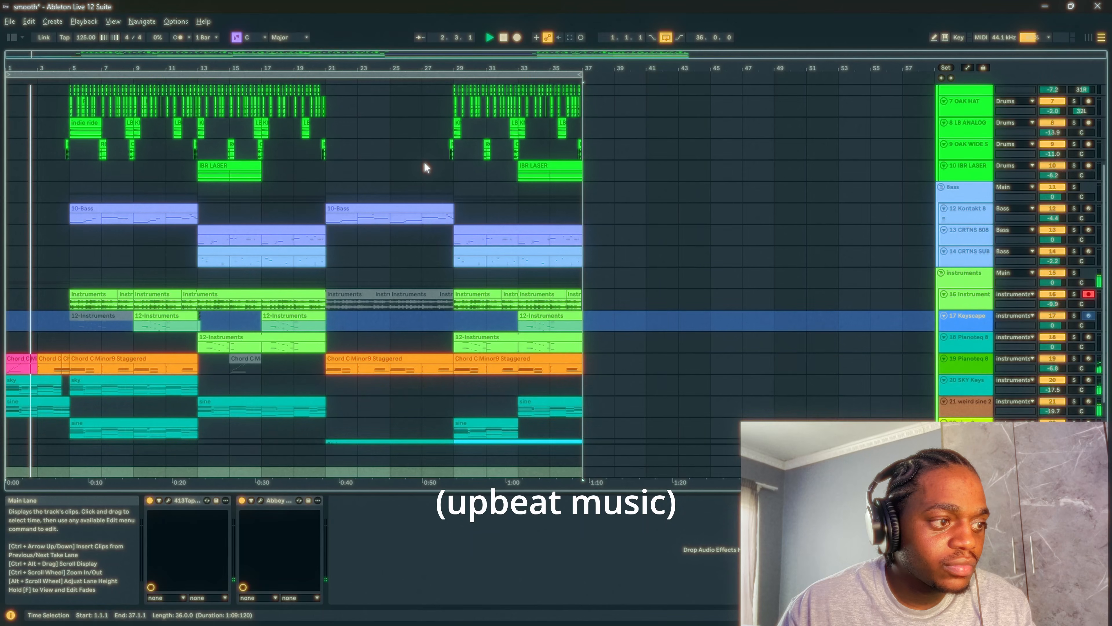
{"action": "scroll", "coordinate": [931, 394], "scroll_direction": "down", "scroll_amount": 2}
{"action": "scroll", "coordinate": [930, 393], "scroll_direction": "down", "scroll_amount": 1}
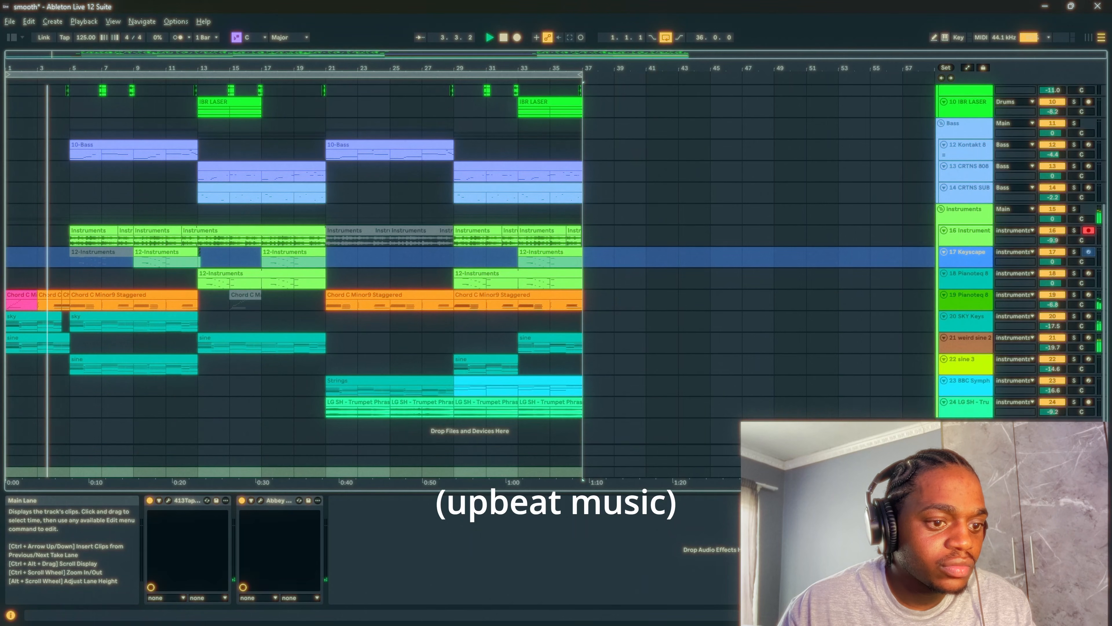
{"action": "left_click", "coordinate": [149, 500]}
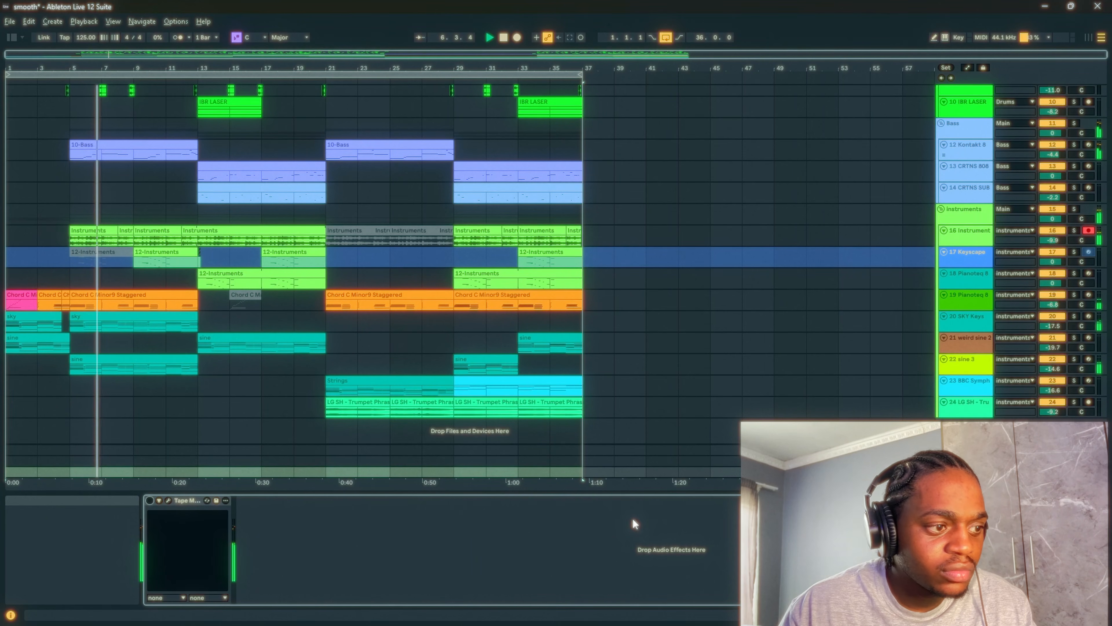
- Make the arrangement view follow playback and watch the tracks play through the final section ending at bar 37
{"action": "scroll", "coordinate": [416, 435], "scroll_direction": "up", "scroll_amount": 3}
{"action": "scroll", "coordinate": [171, 249], "scroll_direction": "up", "scroll_amount": 3}
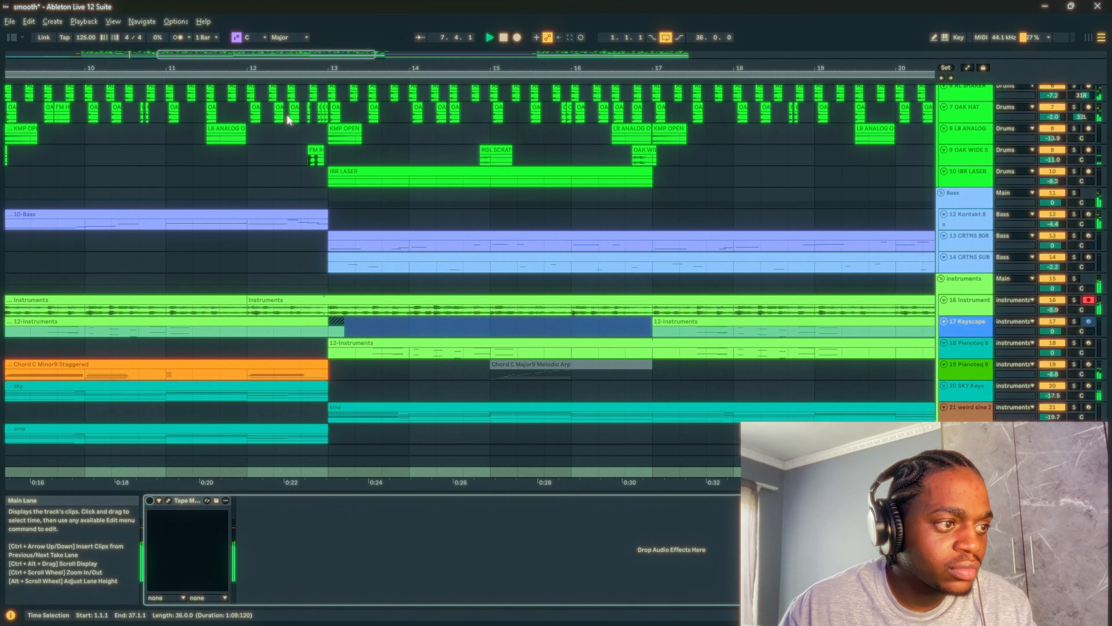
{"action": "left_click", "coordinate": [420, 37]}
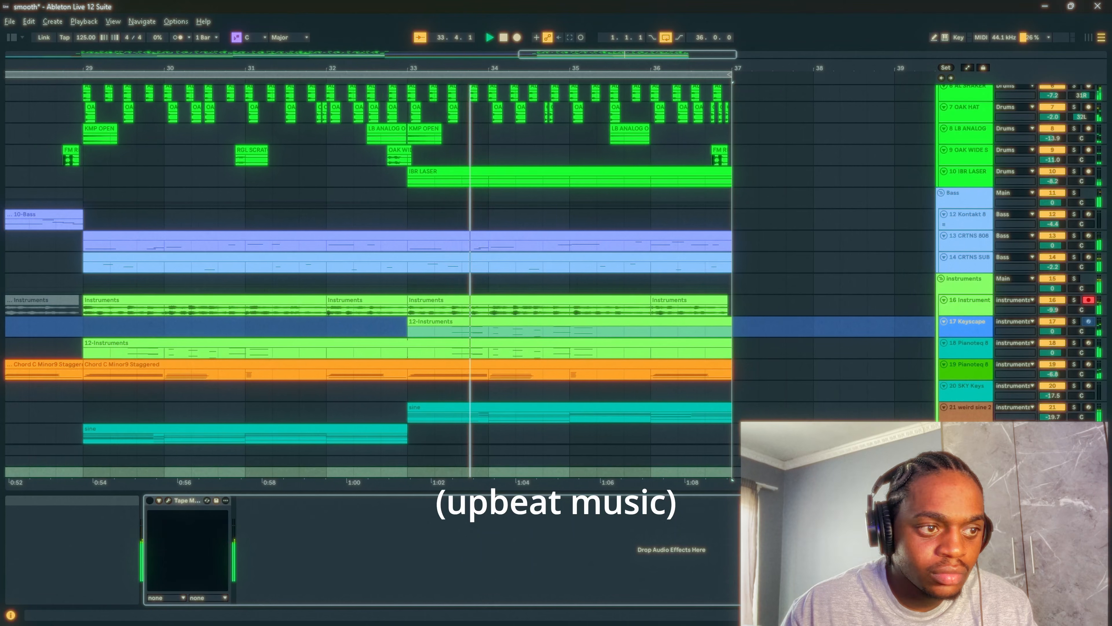
{"action": "scroll", "coordinate": [438, 263], "scroll_direction": "up", "scroll_amount": 2}
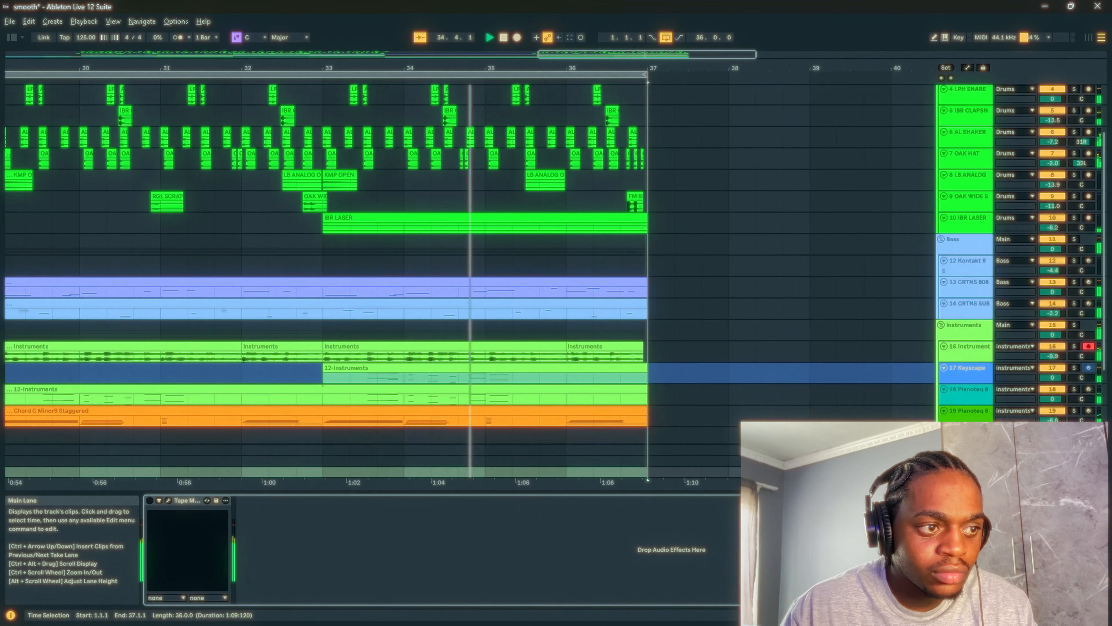
{"action": "scroll", "coordinate": [438, 263], "scroll_direction": "up", "scroll_amount": 3}
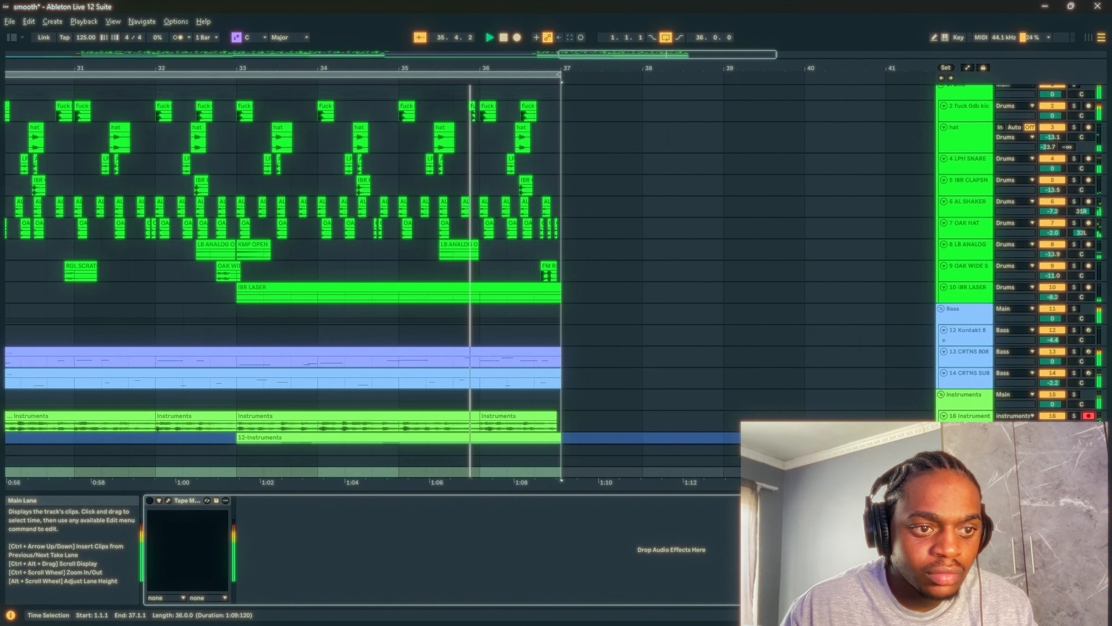